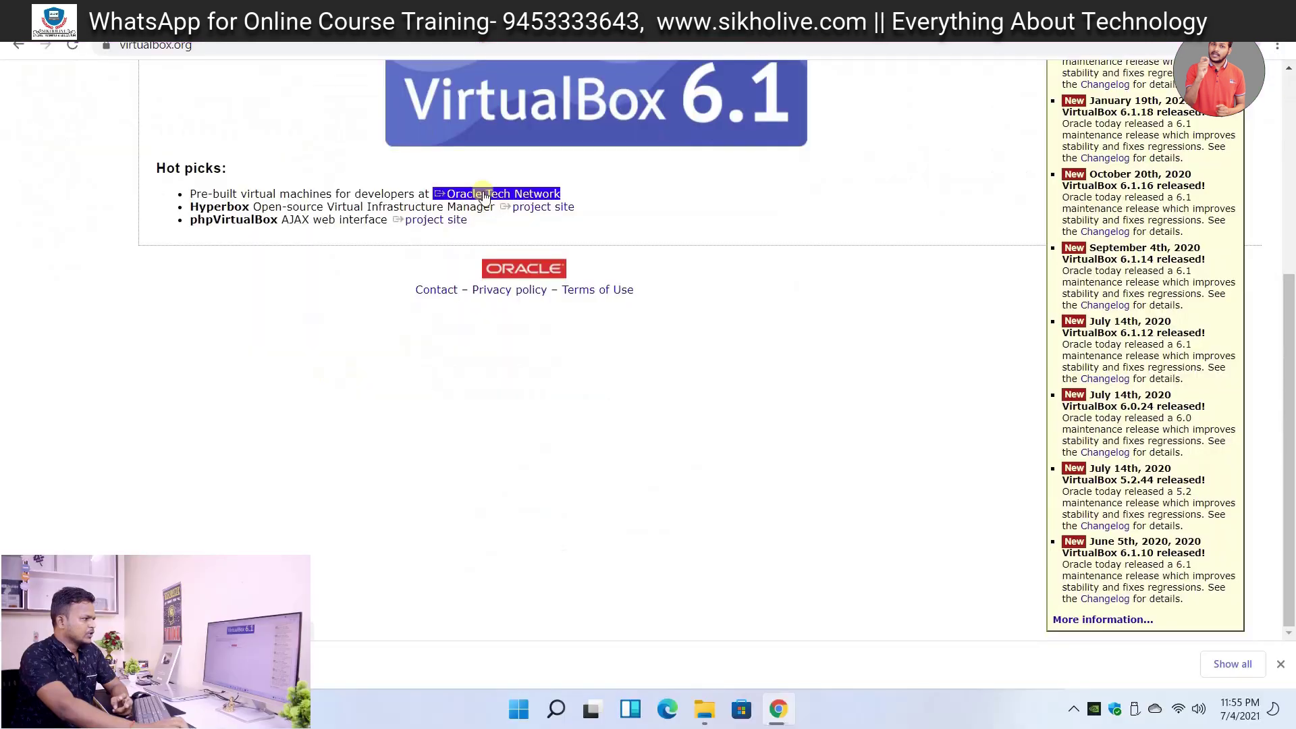
- Download the VirtualBox 6.1.22 Windows hosts installer from the VirtualBox downloads page
{"action": "left_click", "coordinate": [450, 229]}
{"action": "scroll", "coordinate": [539, 116], "scroll_direction": "up", "scroll_amount": 3}
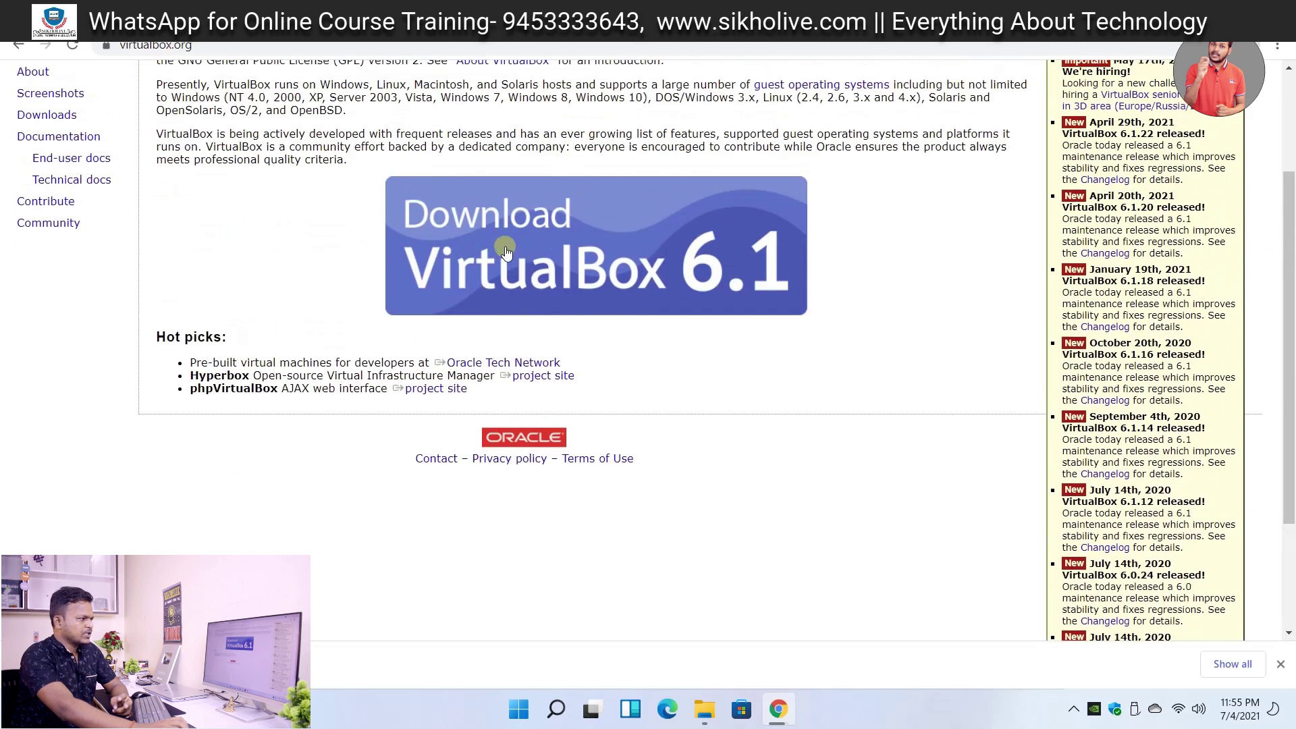
{"action": "left_click", "coordinate": [510, 249]}
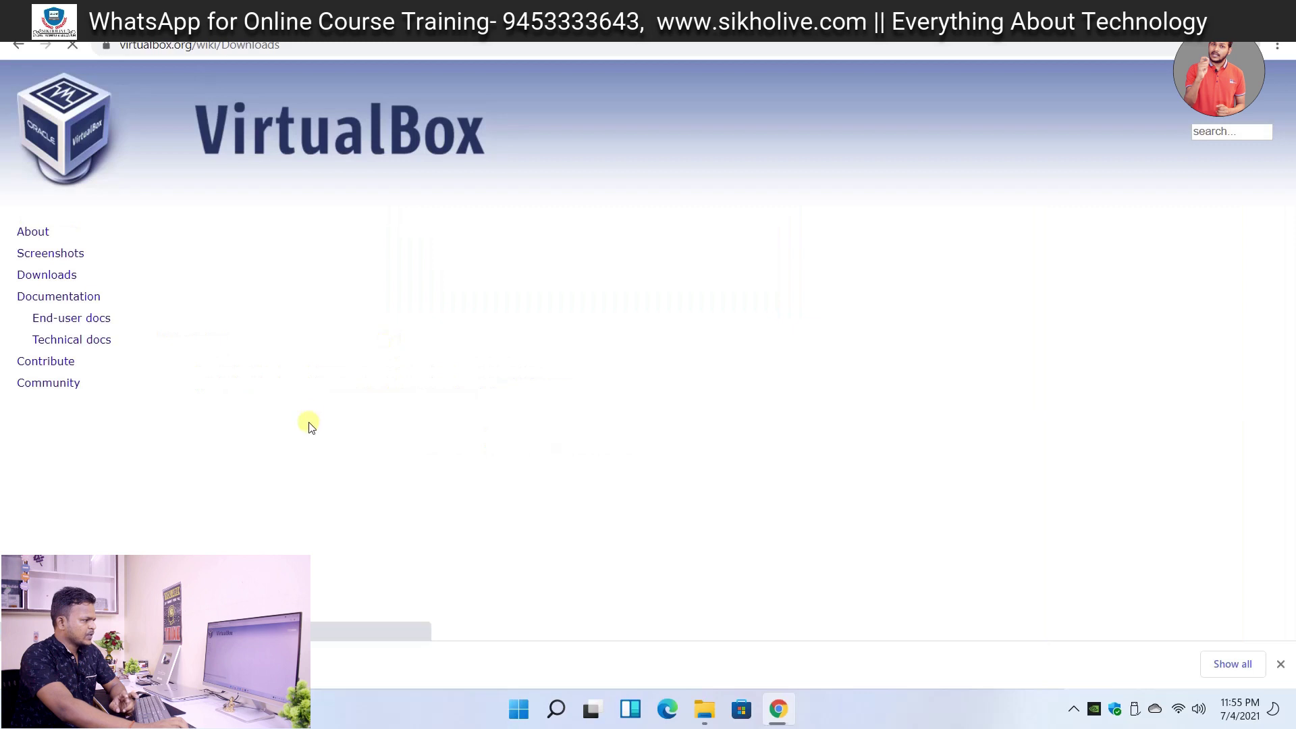
{"action": "scroll", "coordinate": [309, 425], "scroll_direction": "down", "scroll_amount": 1}
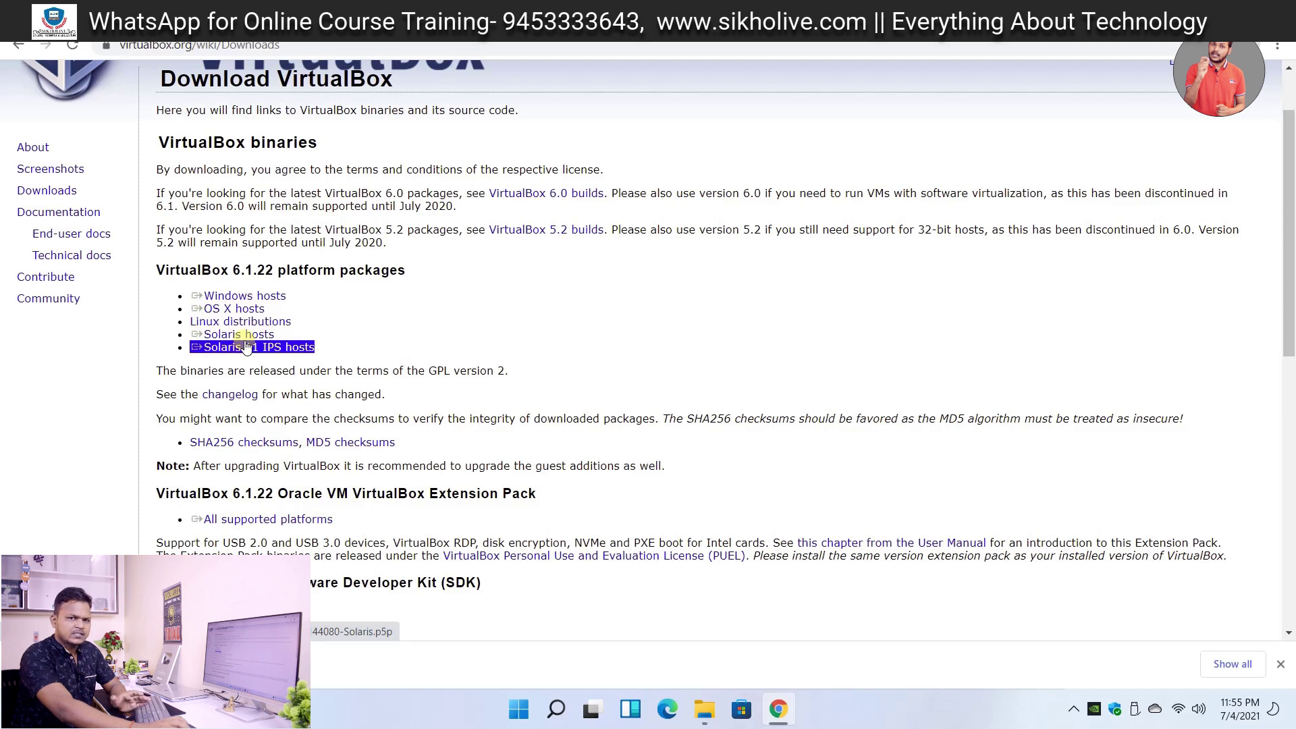
{"action": "left_click", "coordinate": [237, 295]}
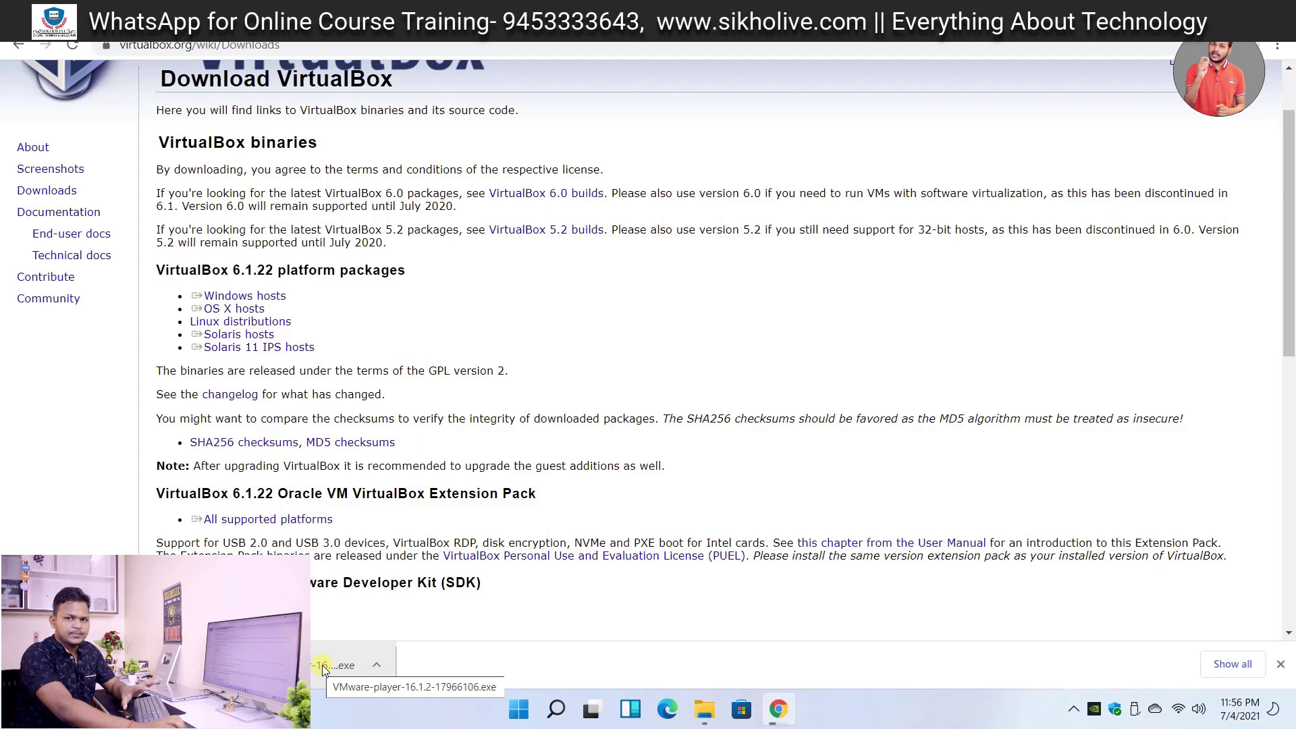
- Run the downloaded VMware Player installer, close Chrome while keeping its downloads going, and bring the installer forward
{"action": "left_click", "coordinate": [304, 664]}
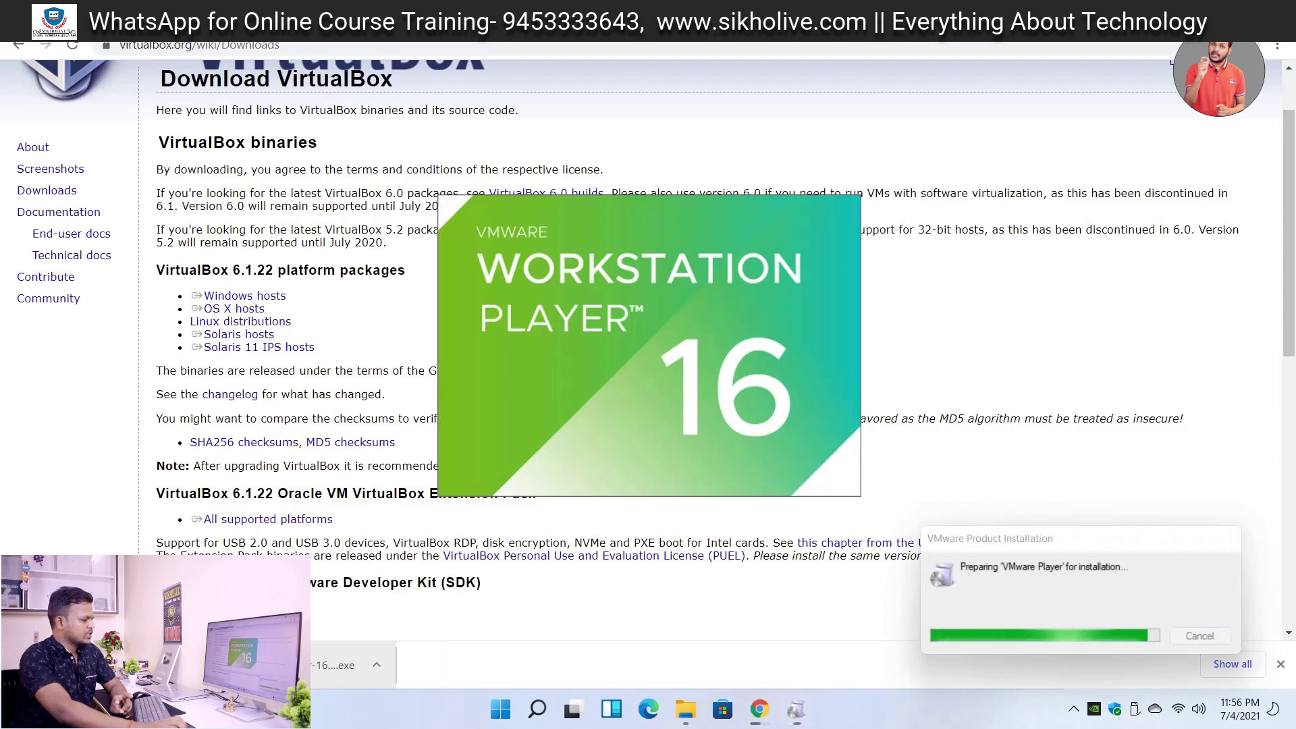
{"action": "left_click", "coordinate": [1279, 10]}
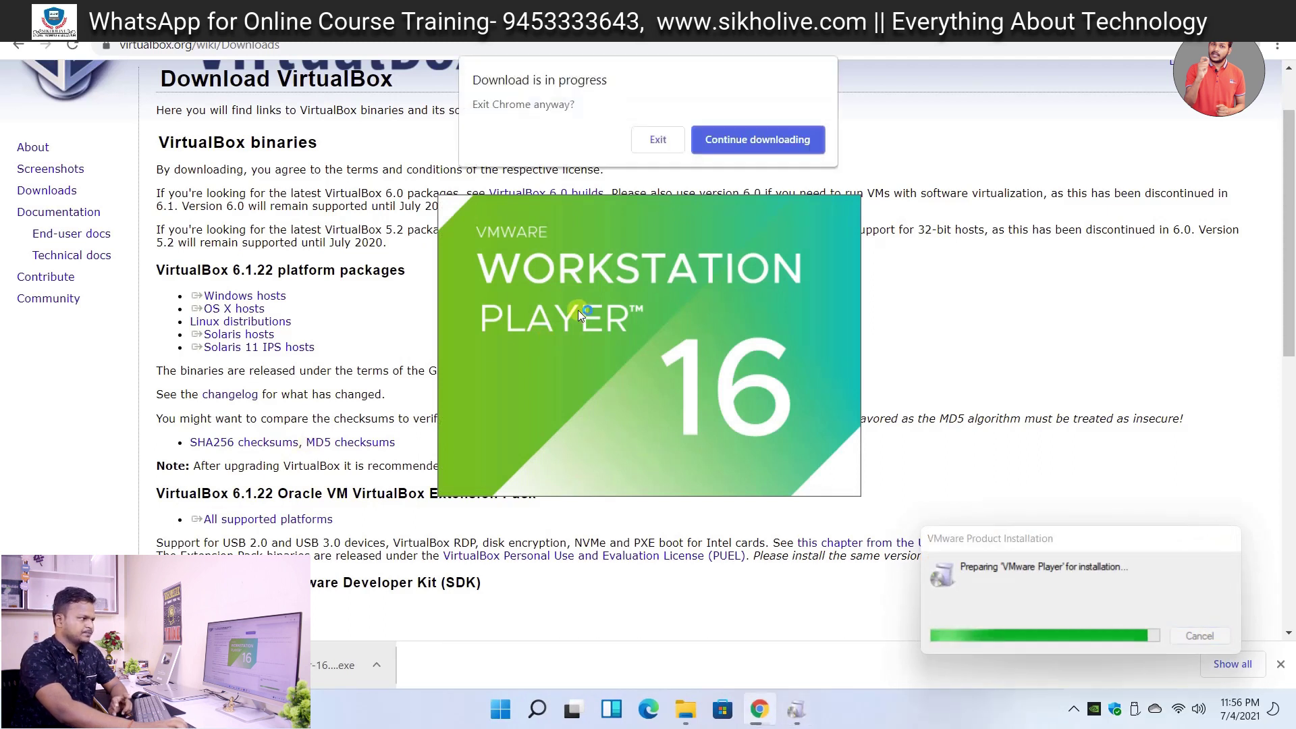
{"action": "left_click", "coordinate": [745, 140]}
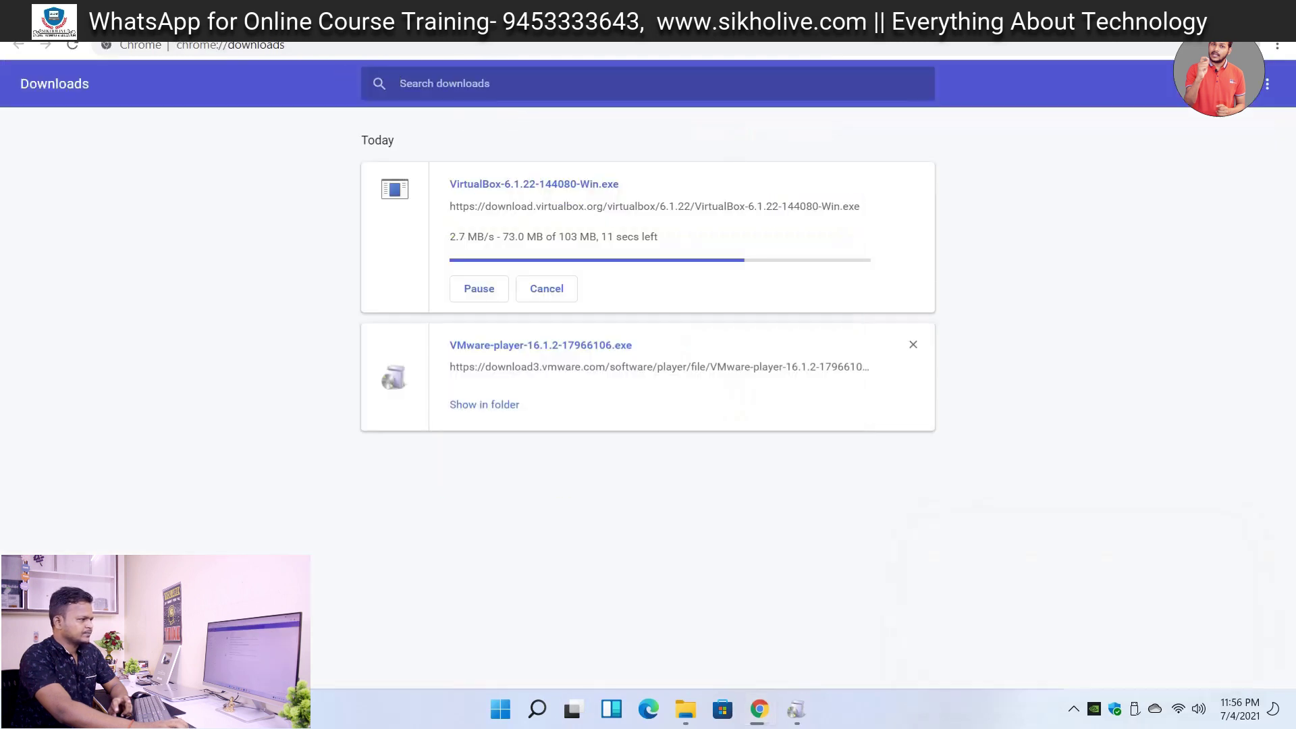
{"action": "left_click", "coordinate": [759, 709]}
{"action": "left_click", "coordinate": [791, 707]}
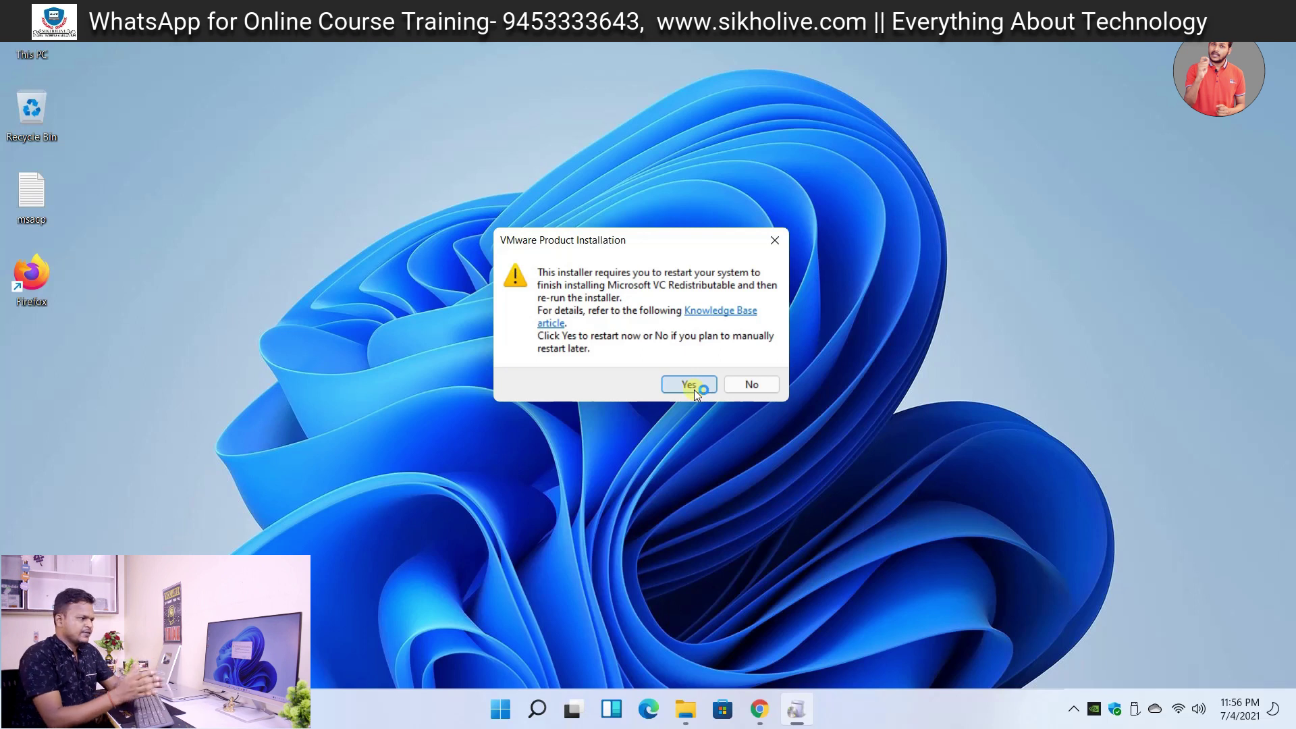
- Decline the immediate restart for the VC Redistributable install
{"action": "left_click", "coordinate": [751, 384]}
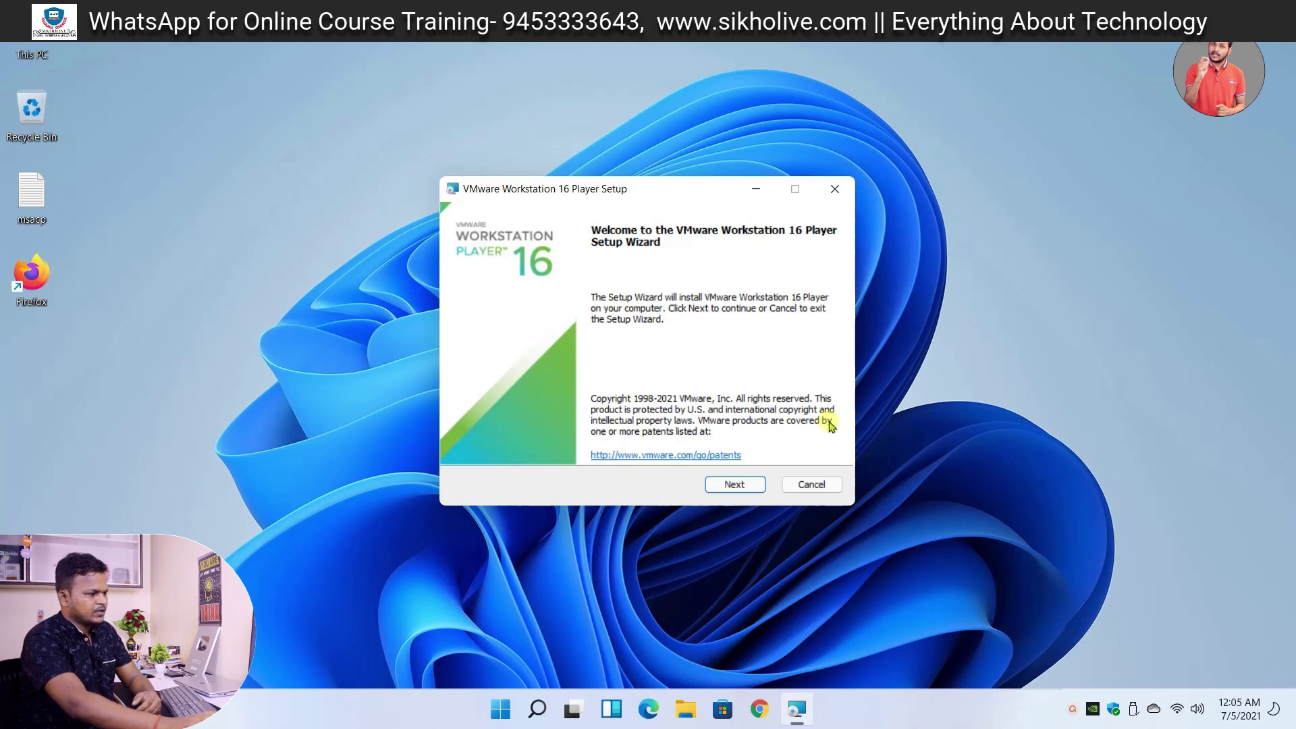
- Accept the license agreement and include the Enhanced Keyboard Driver
{"action": "left_click", "coordinate": [740, 485]}
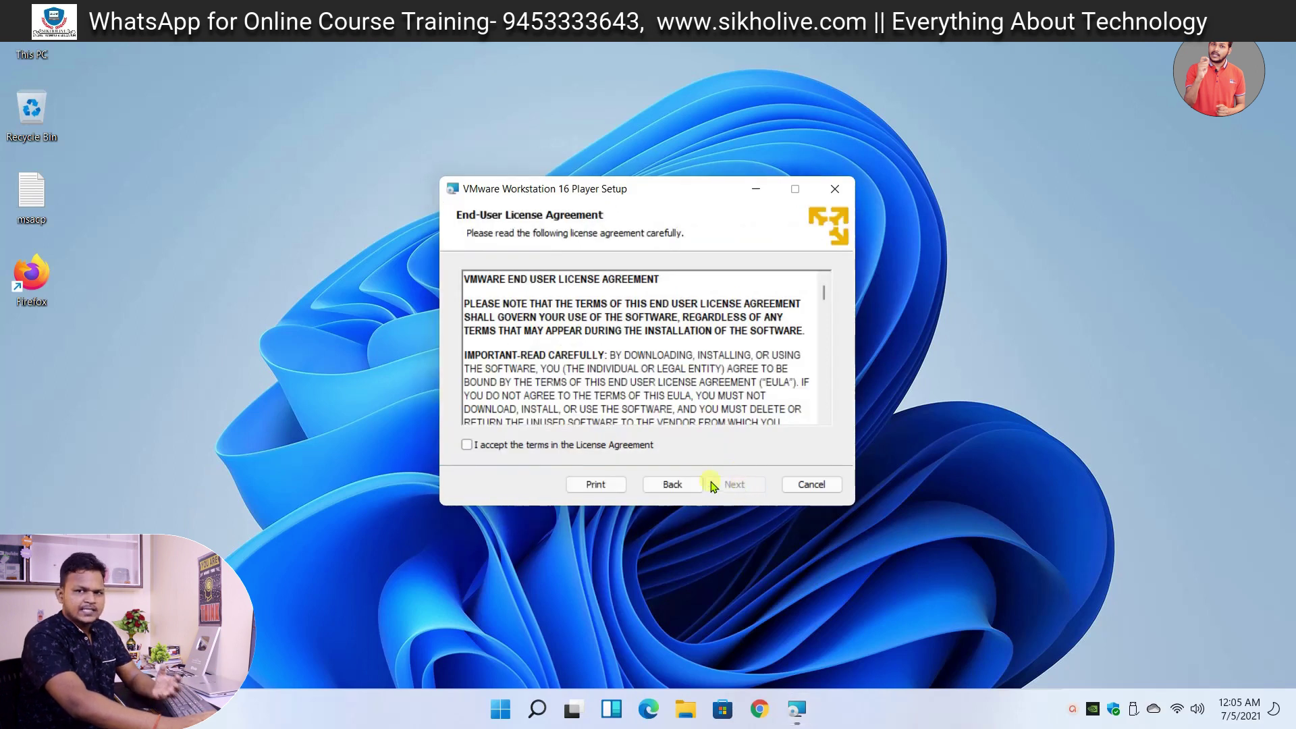
{"action": "left_click", "coordinate": [564, 446]}
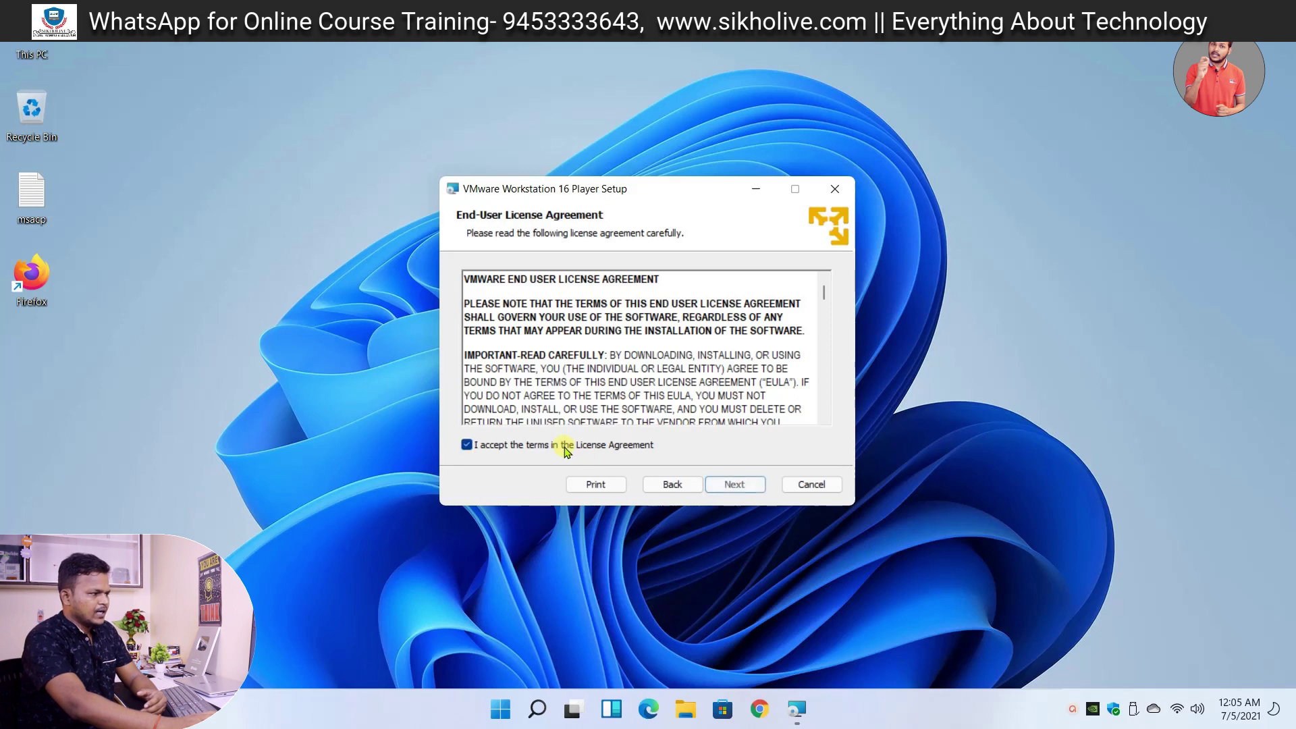
{"action": "left_click", "coordinate": [734, 485]}
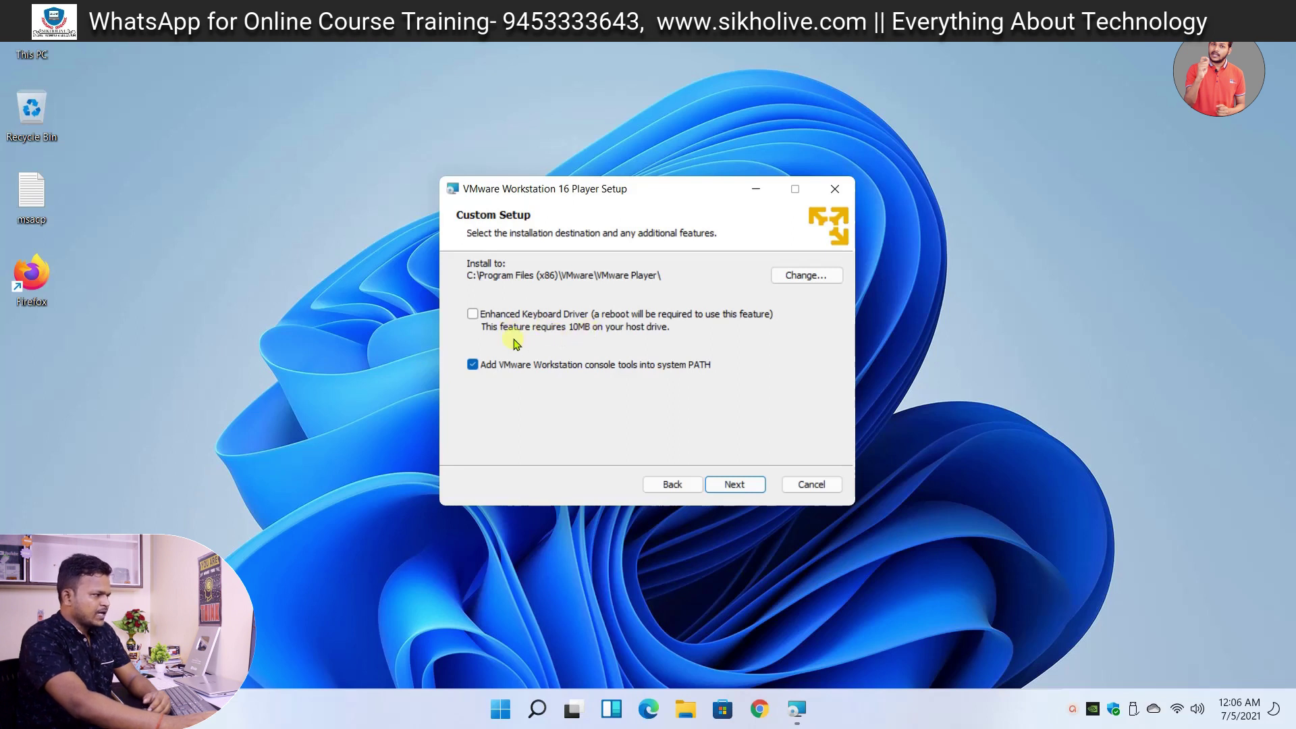
{"action": "left_click", "coordinate": [472, 314]}
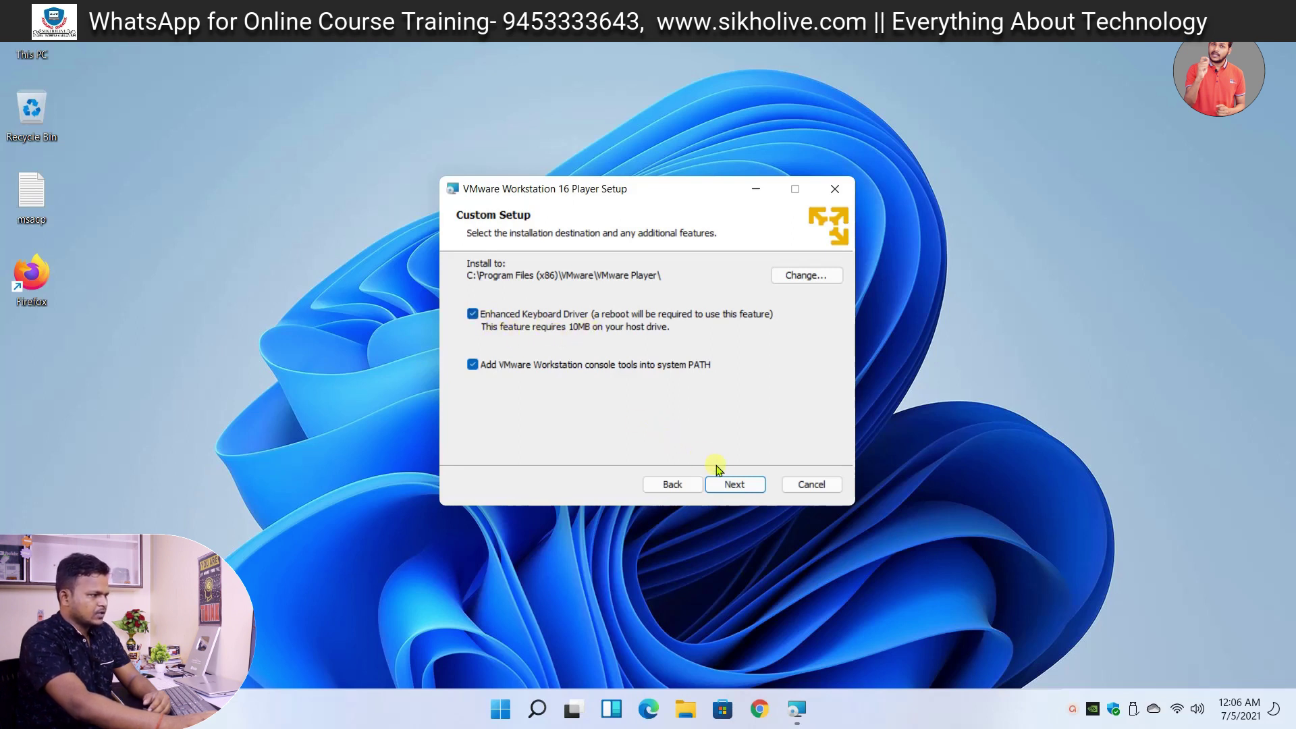
- Opt out of the Customer Experience Improvement Program and start installing VMware Workstation 16 Player
{"action": "left_click", "coordinate": [734, 484]}
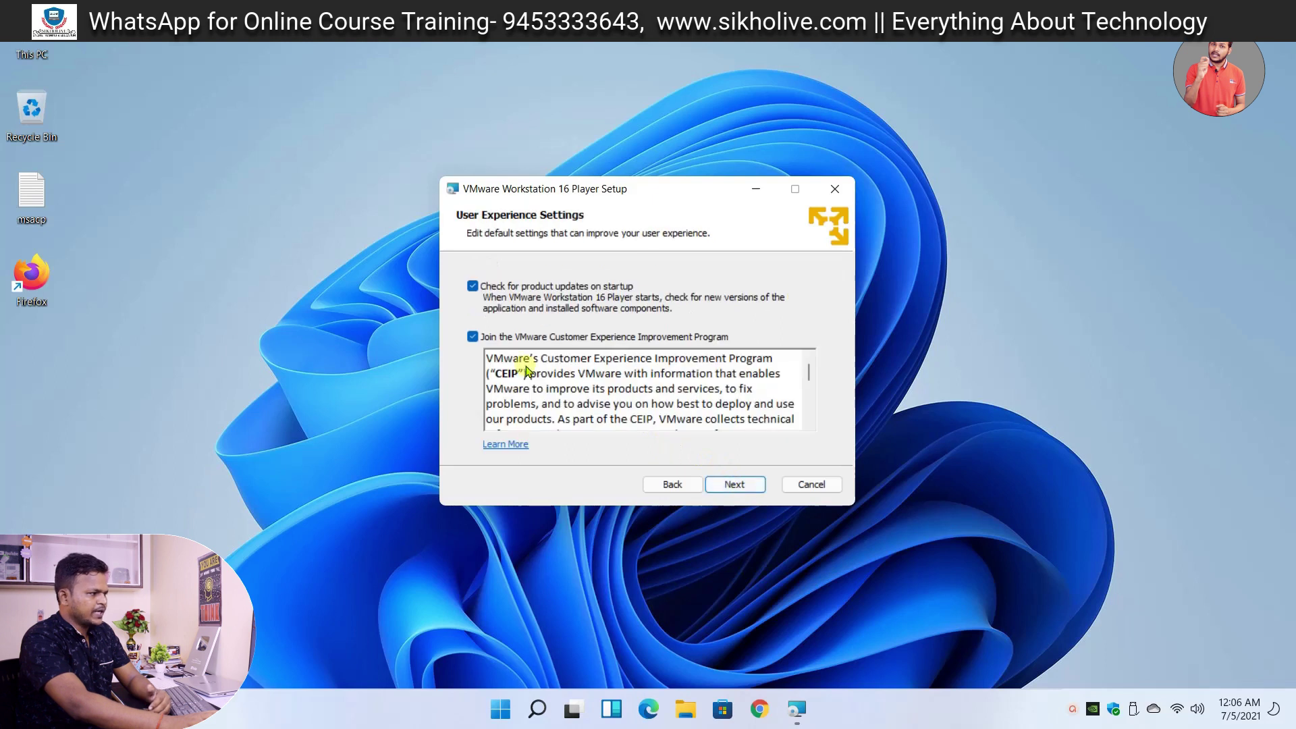
{"action": "left_click", "coordinate": [473, 337]}
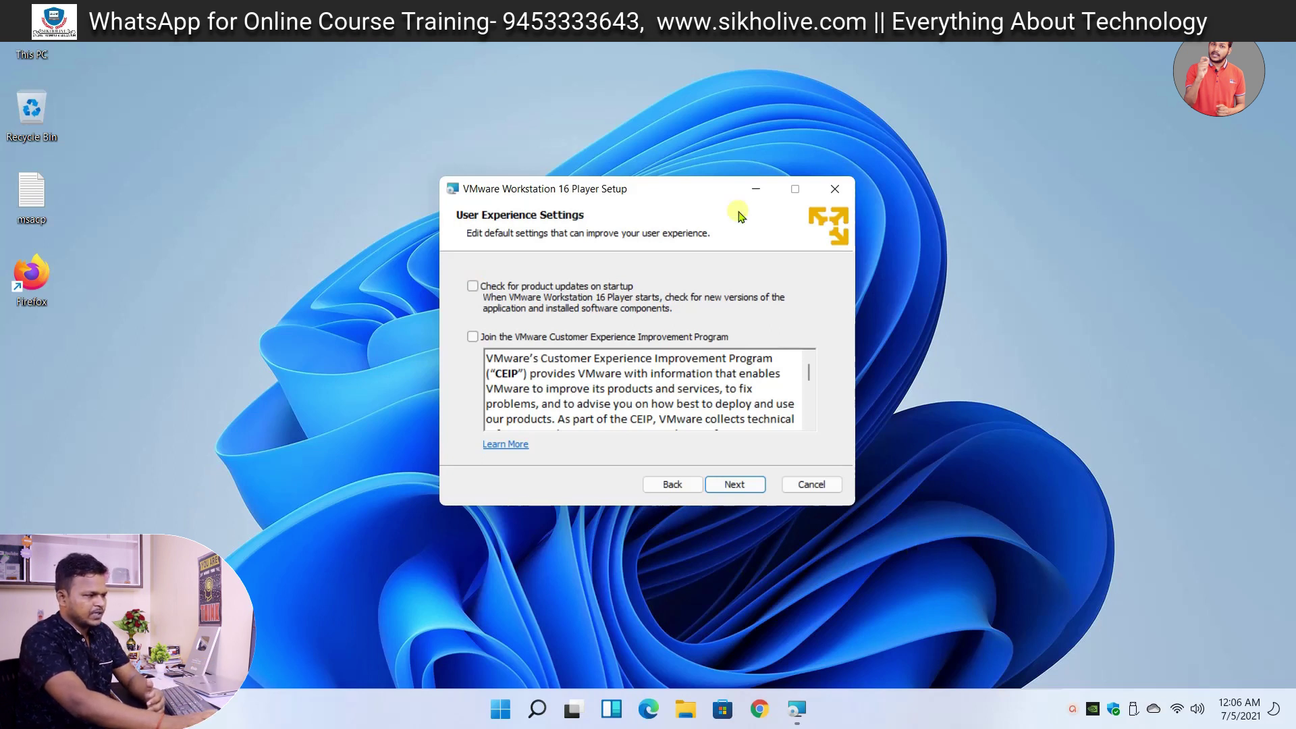
{"action": "left_click", "coordinate": [735, 486]}
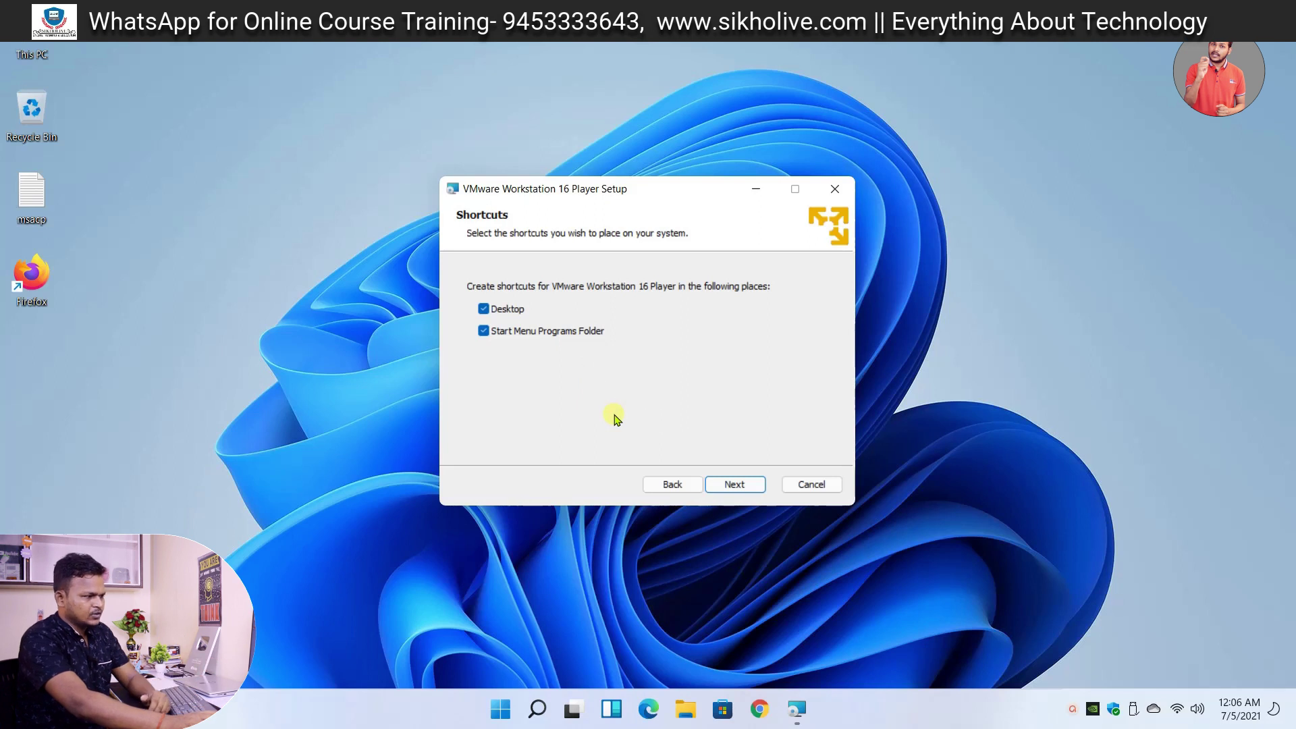
{"action": "left_click", "coordinate": [735, 484]}
{"action": "left_click", "coordinate": [720, 484]}
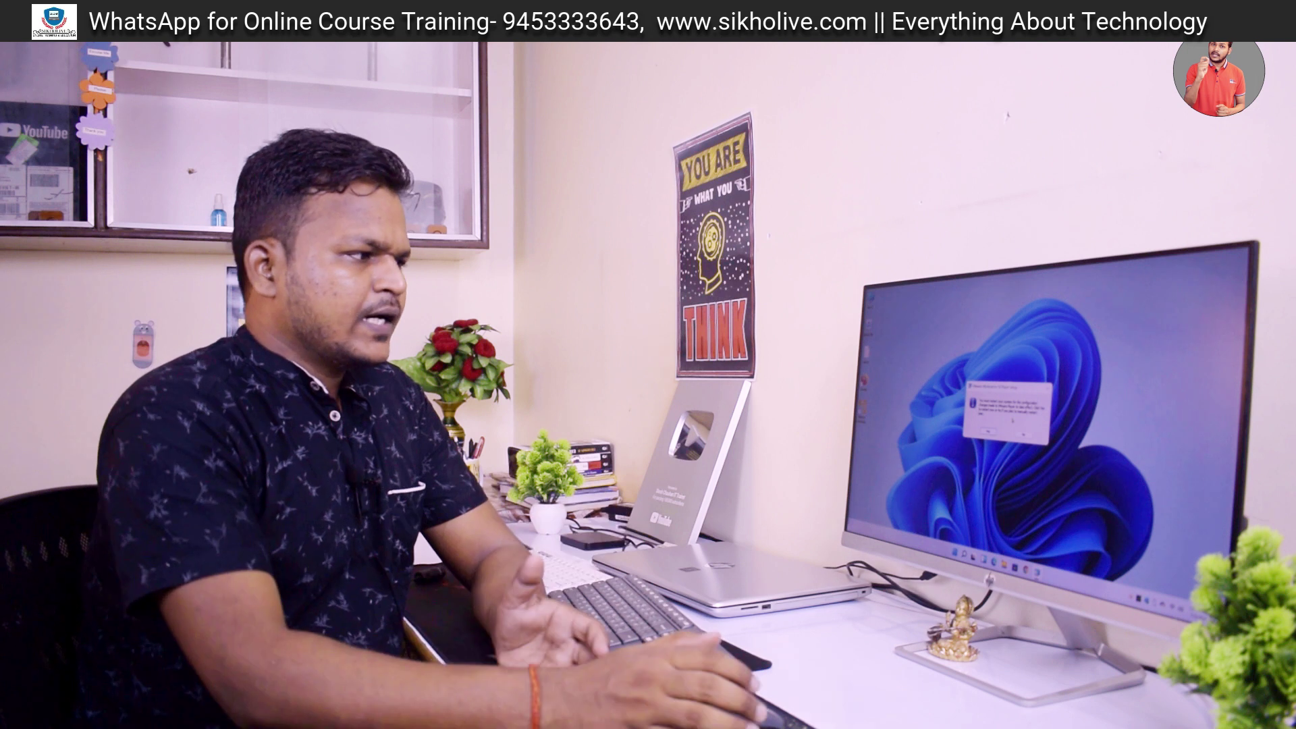
- Confirm restarting the computer now to complete the VMware installation
{"action": "key", "text": "Return"}
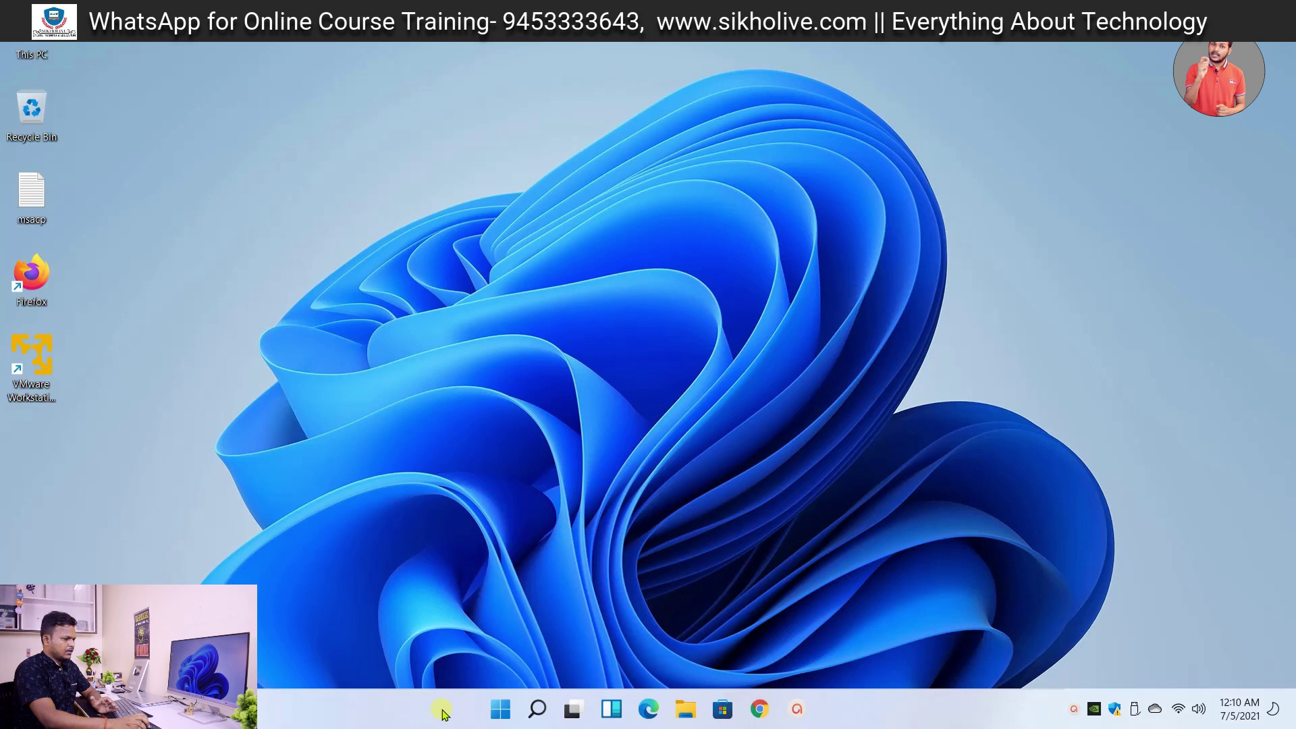
- Launch VMware Workstation 16 Player for free non-commercial use
{"action": "left_click", "coordinate": [500, 708]}
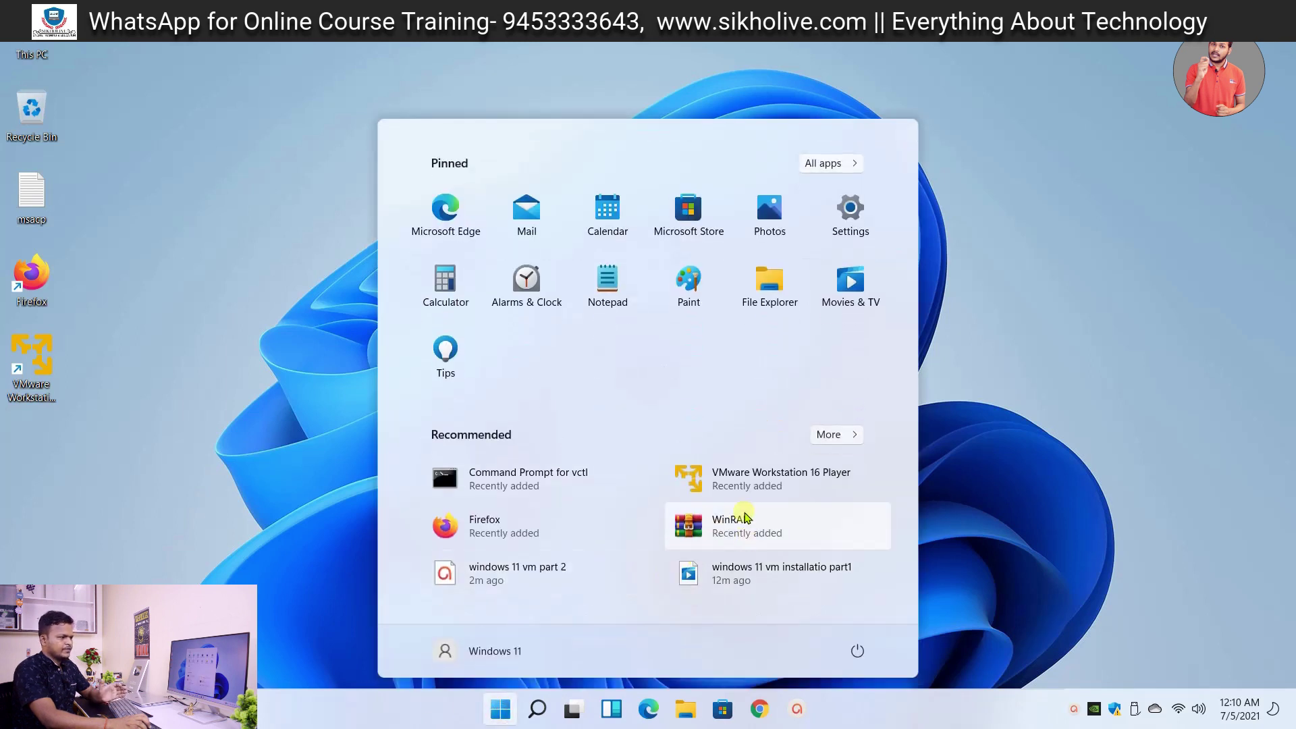
{"action": "left_click", "coordinate": [747, 479]}
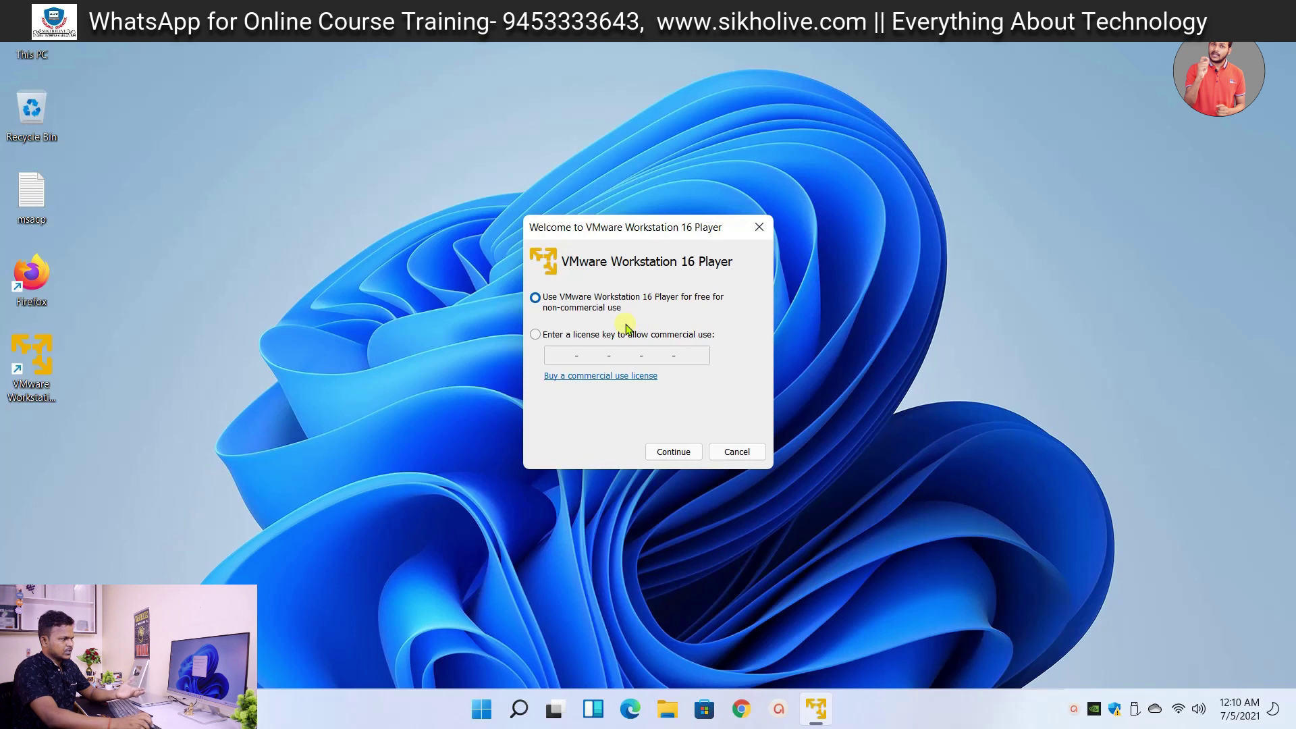
{"action": "left_click", "coordinate": [675, 451]}
{"action": "left_click", "coordinate": [674, 449]}
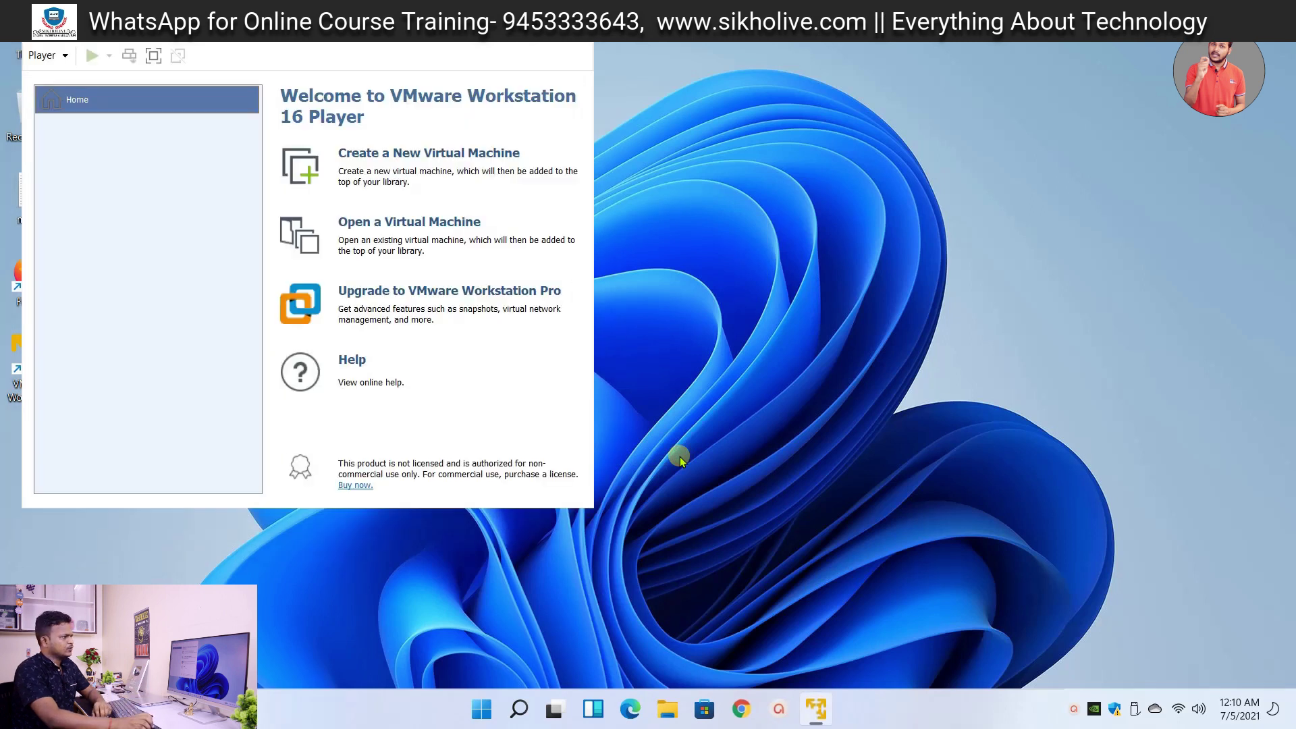
- Reposition the player window and start the New Virtual Machine Wizard
{"action": "left_click_drag", "start_coordinate": [561, 26], "coordinate": [611, 52]}
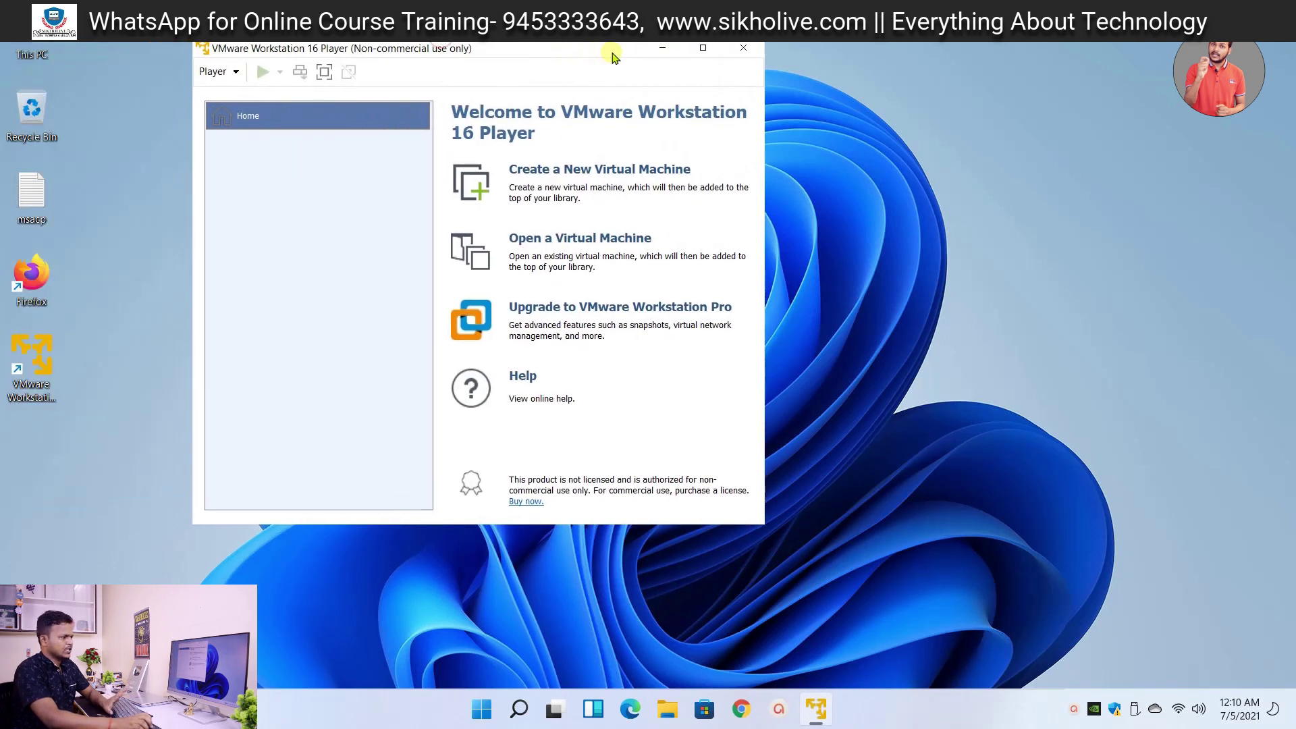
{"action": "left_click", "coordinate": [605, 57]}
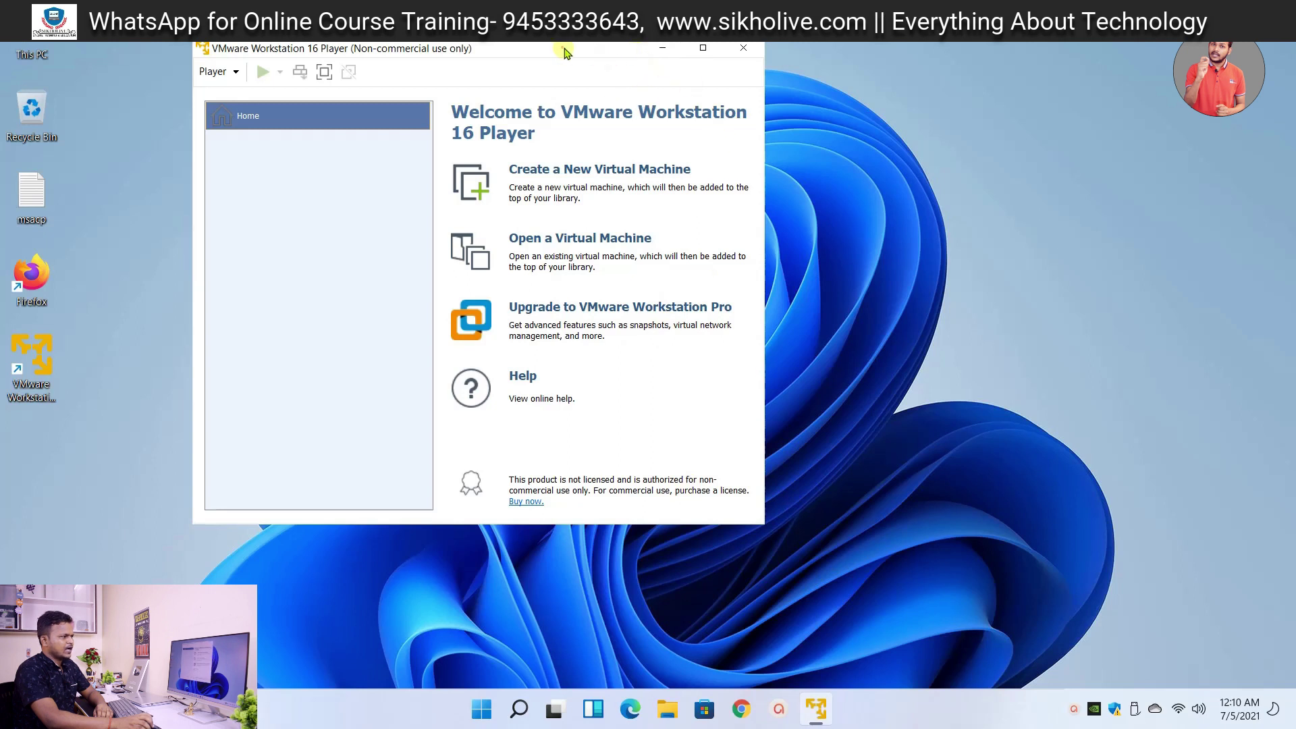
{"action": "left_click_drag", "start_coordinate": [560, 53], "coordinate": [645, 58]}
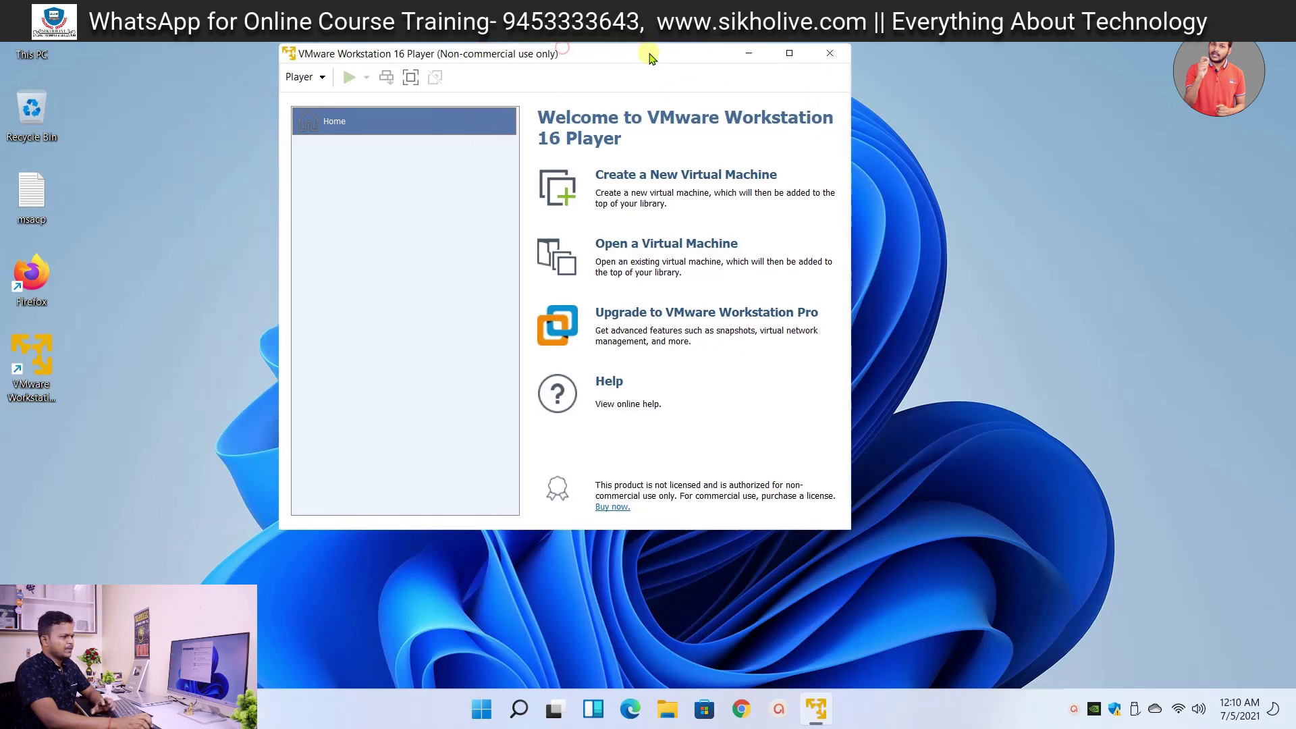
{"action": "left_click", "coordinate": [639, 180]}
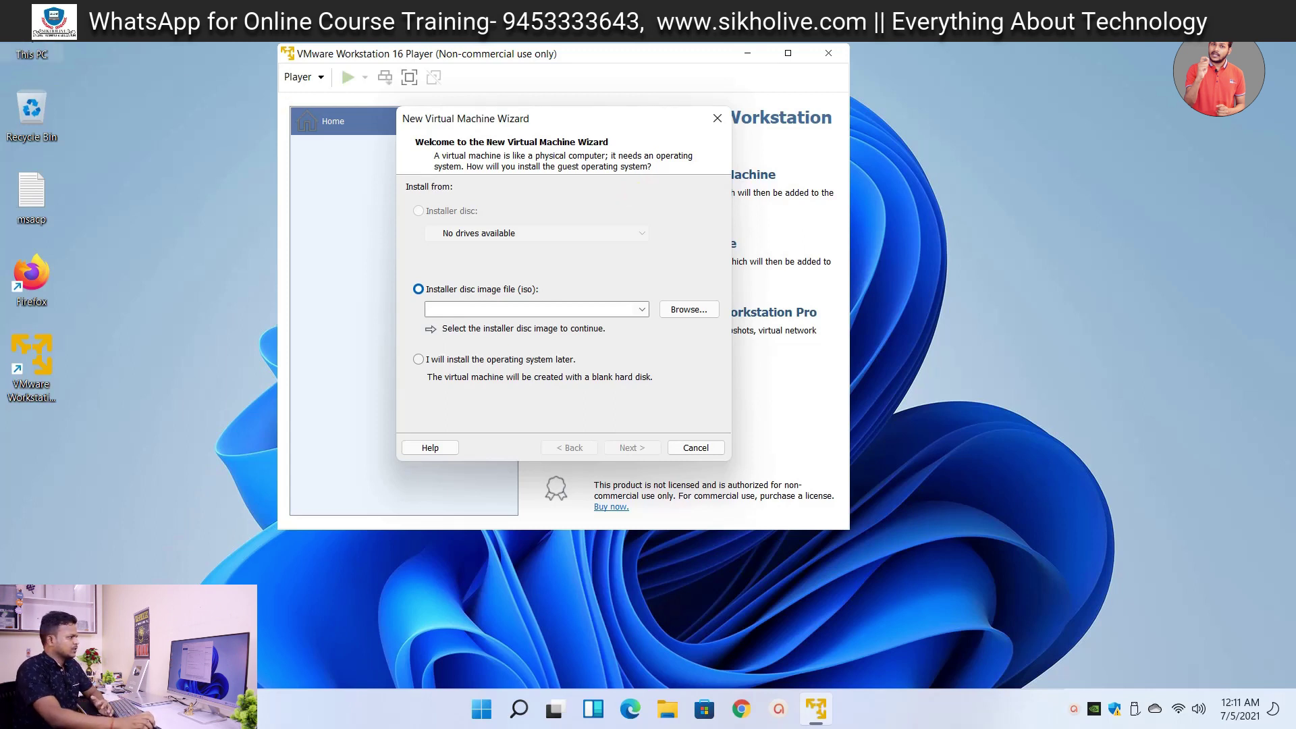
- Open the Documents folder in File Explorer via This PC
{"action": "key", "text": "super+e"}
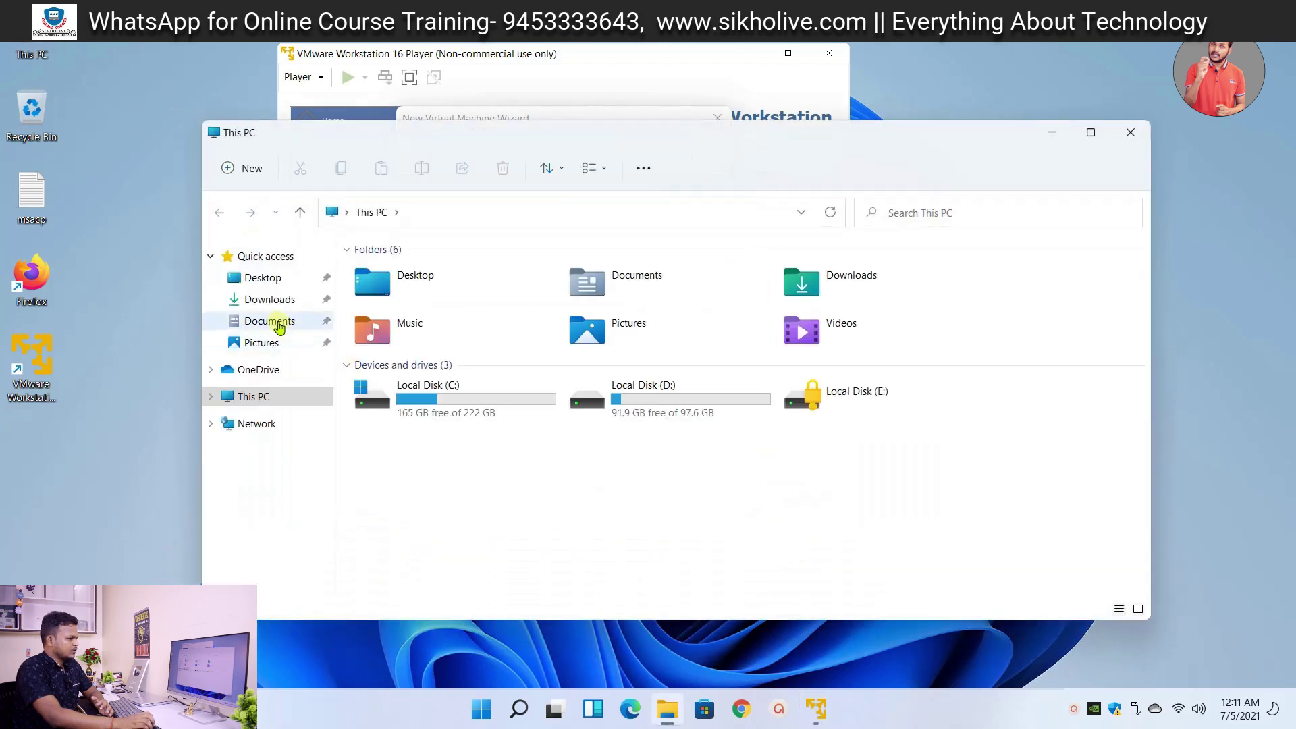
{"action": "left_click", "coordinate": [277, 322]}
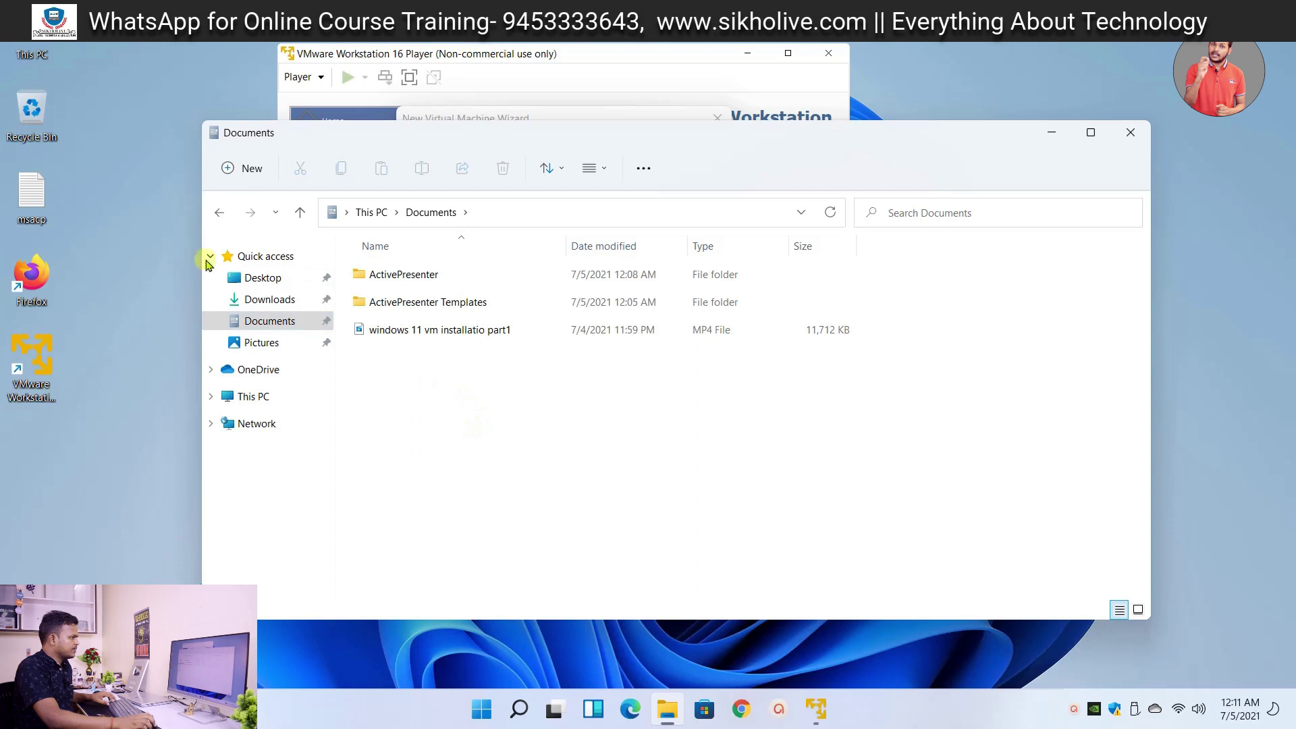
{"action": "key", "text": "alt+F4"}
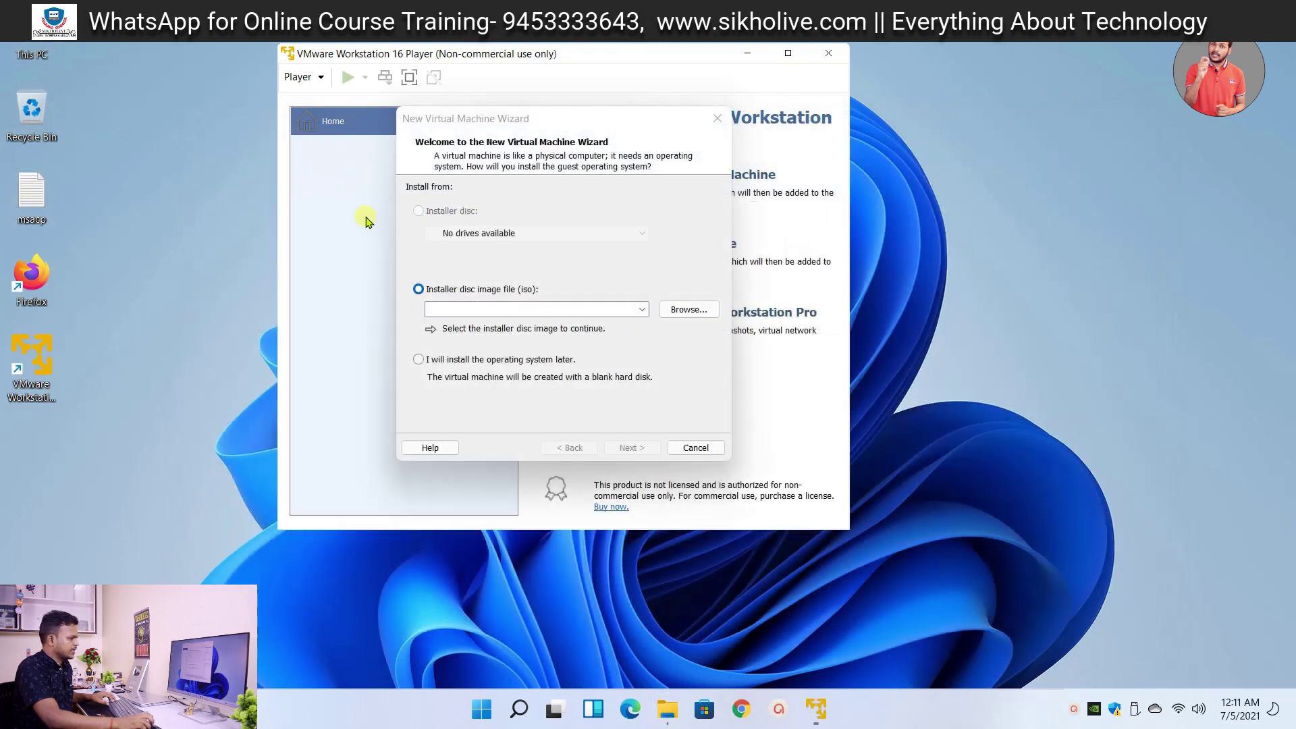
{"action": "right_click", "coordinate": [152, 281]}
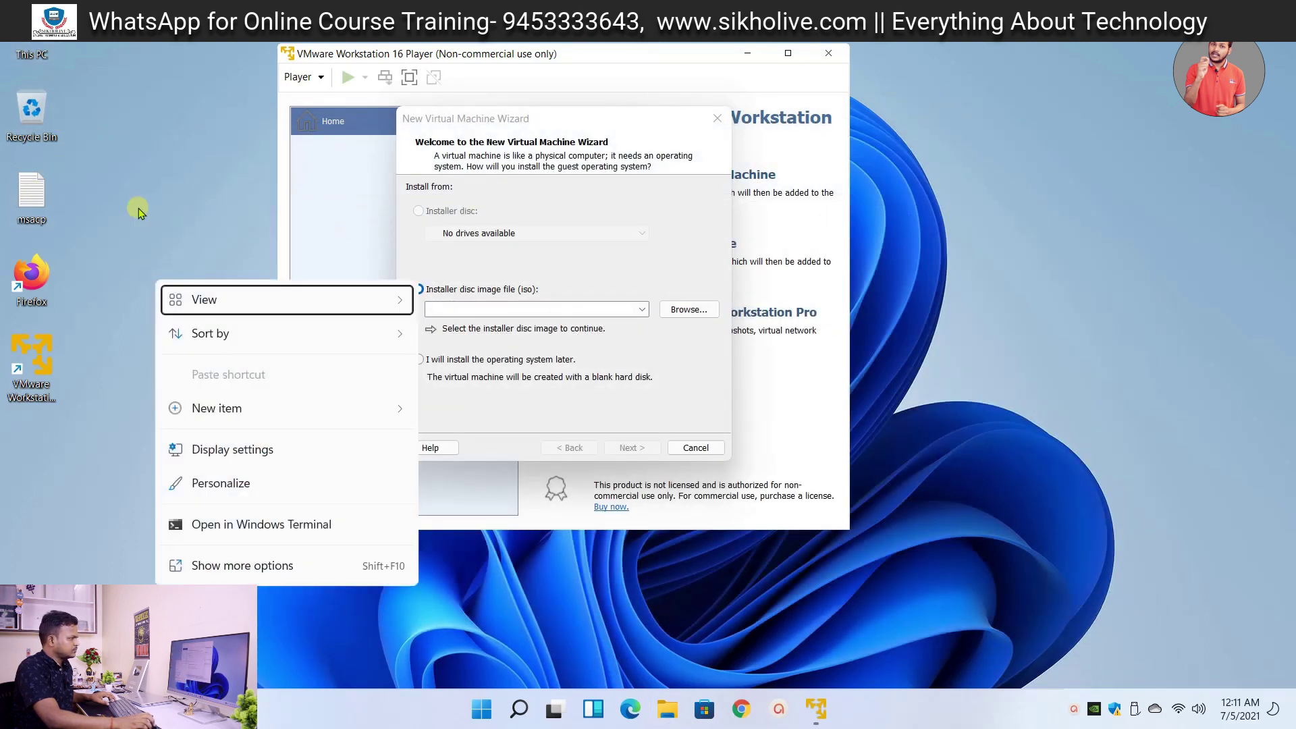
{"action": "double_click", "coordinate": [34, 48]}
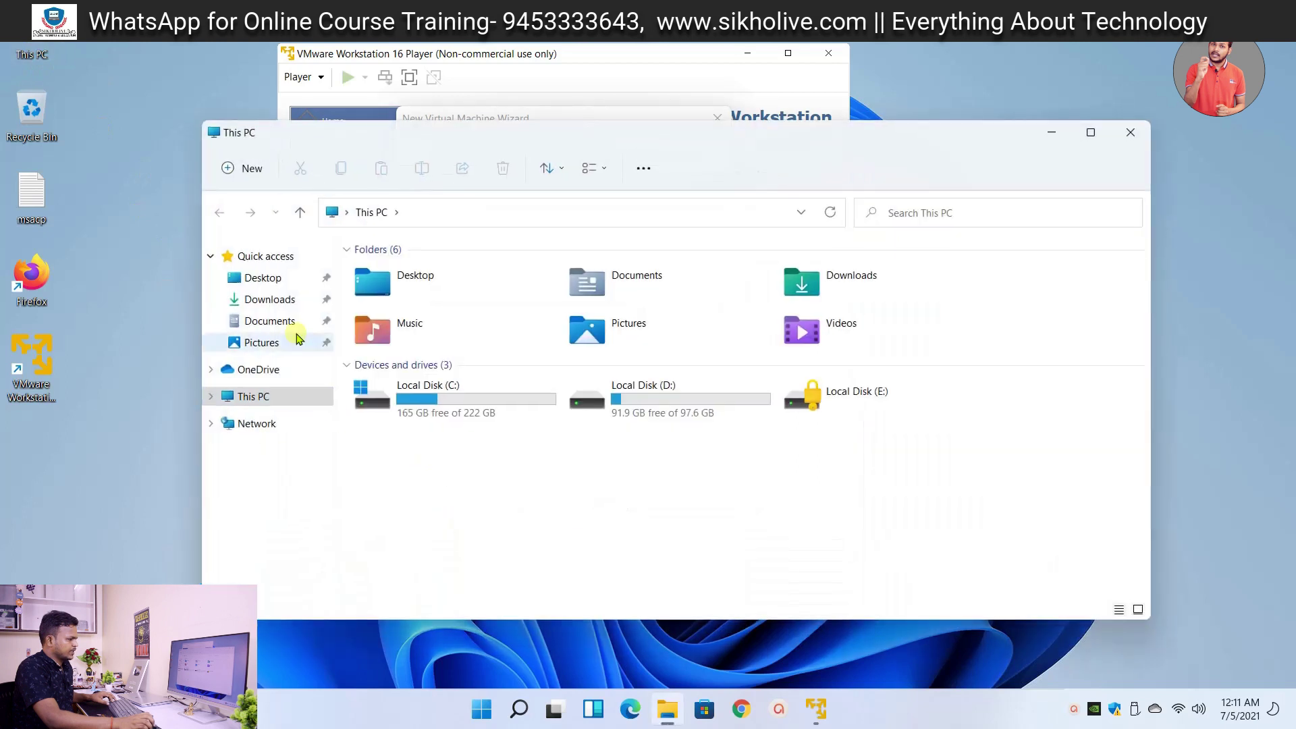
{"action": "left_click", "coordinate": [282, 321]}
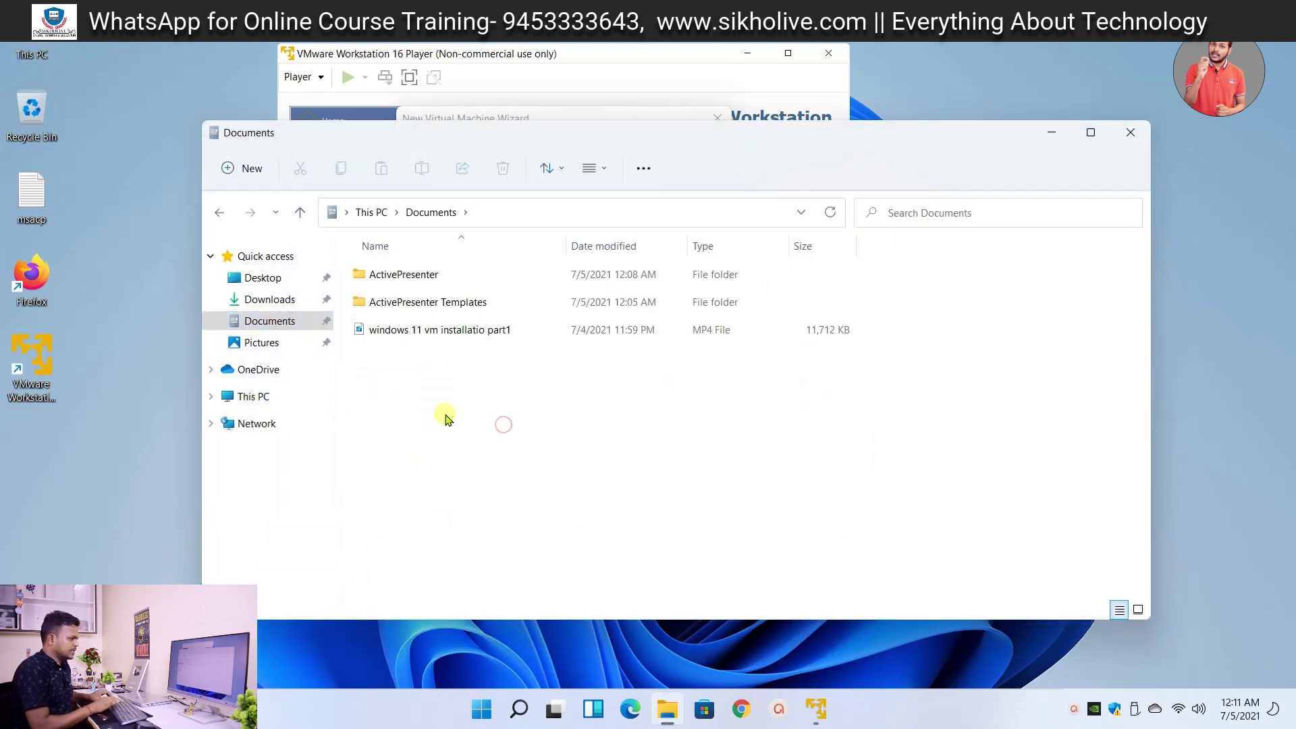
- Create a new folder in Documents named 'vm'
{"action": "key", "text": "ctrl+shift+n"}
{"action": "type", "text": "windo"}
{"action": "key", "text": "Escape"}
{"action": "right_click", "coordinate": [439, 364]}
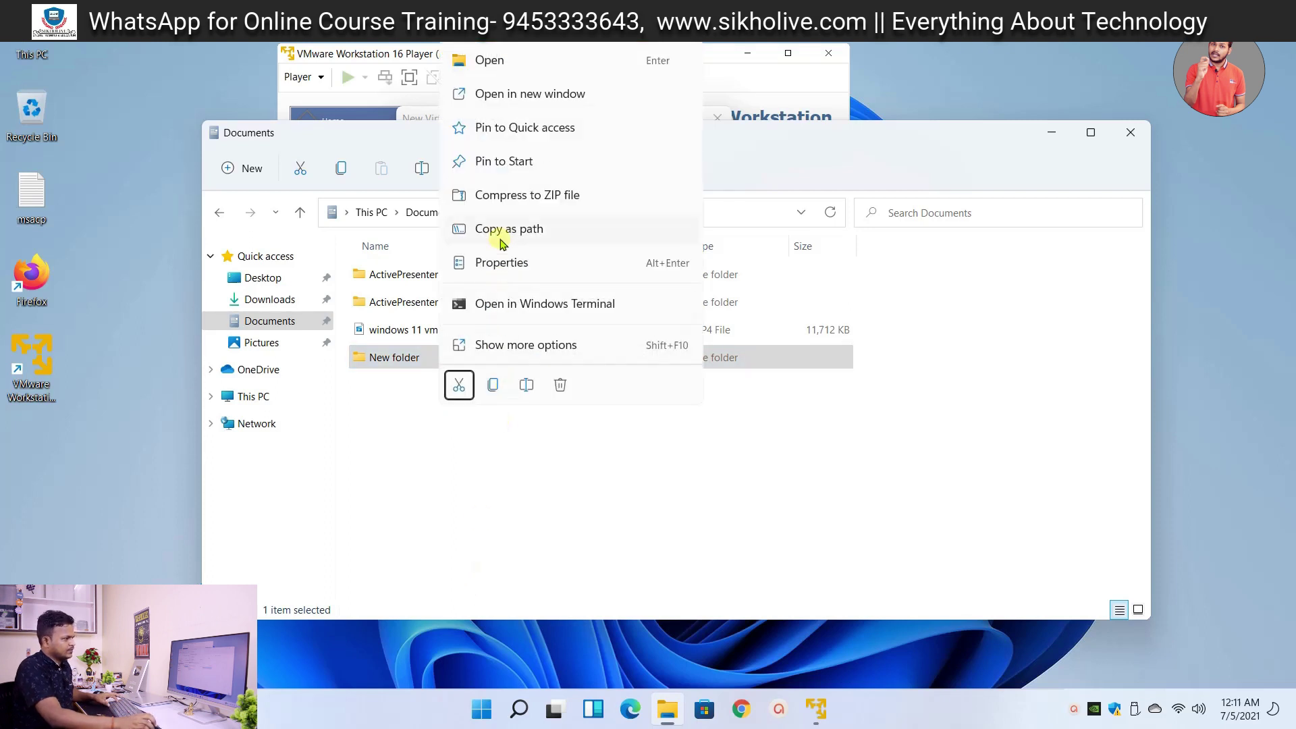
{"action": "left_click", "coordinate": [507, 345]}
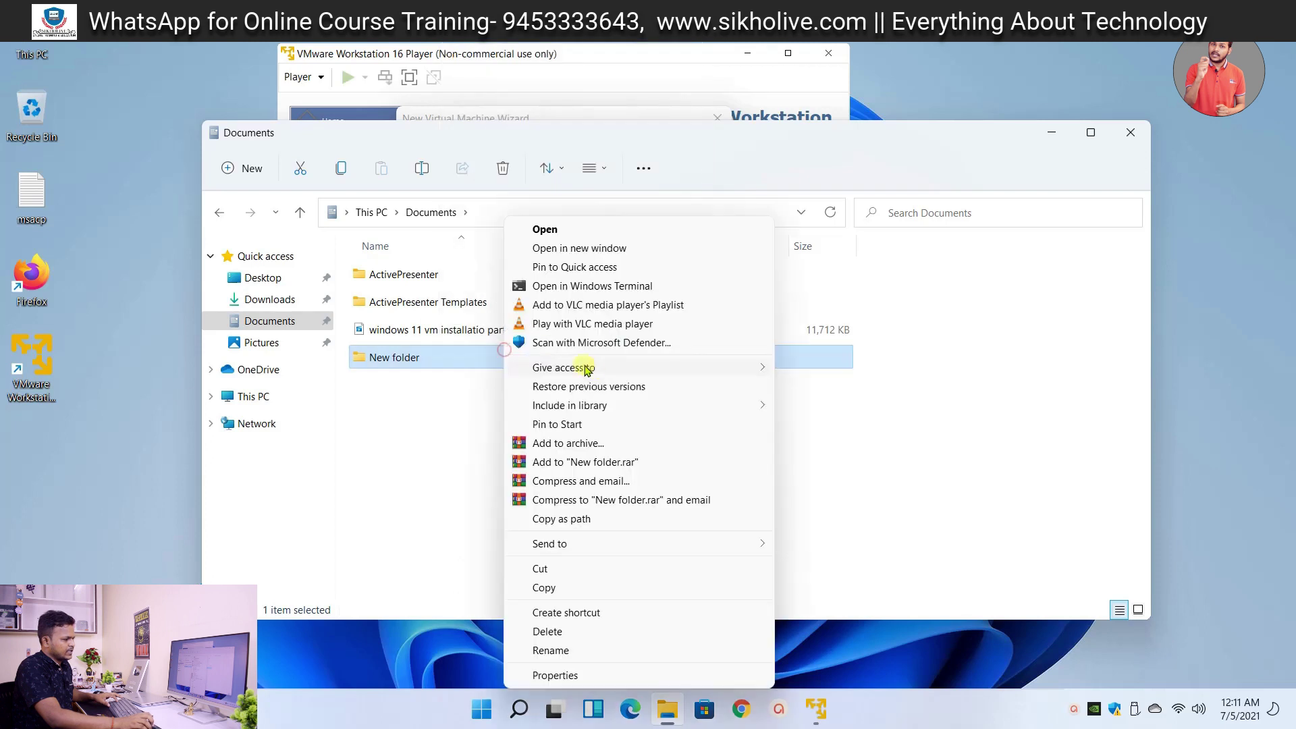
{"action": "left_click", "coordinate": [550, 650]}
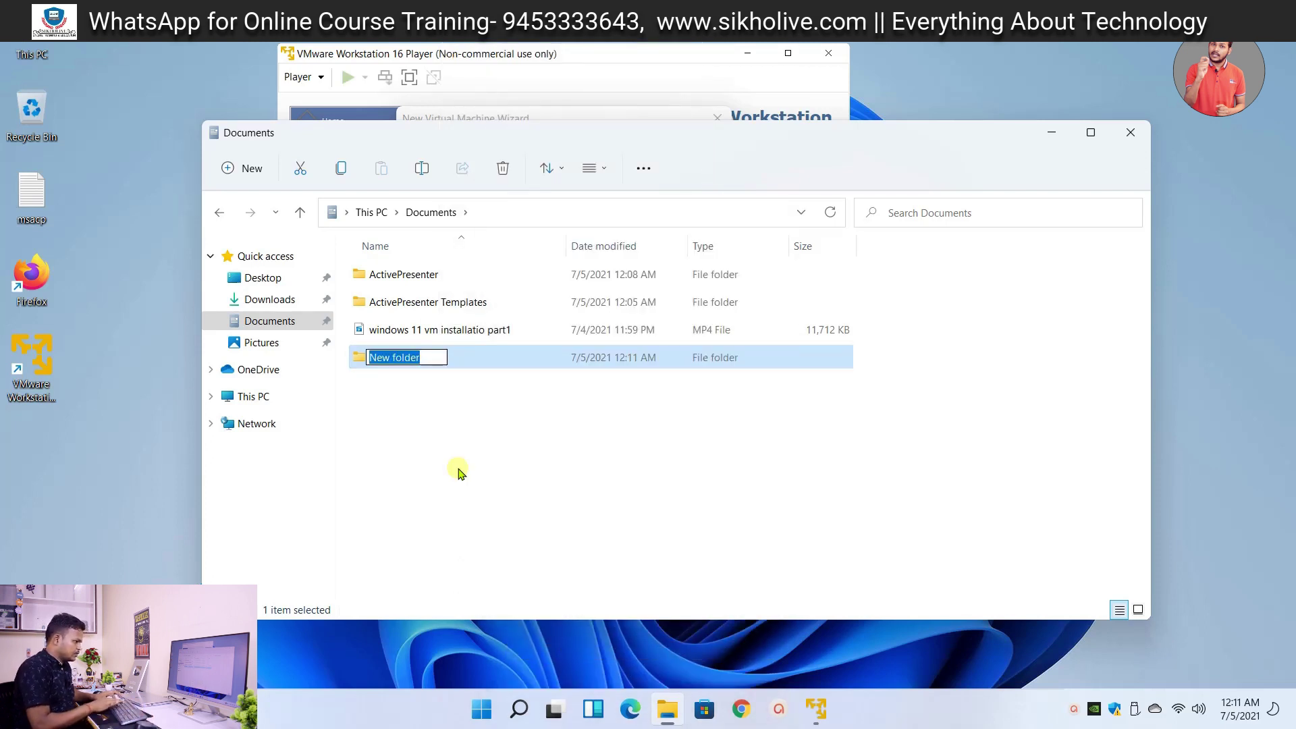
{"action": "type", "text": "vm"}
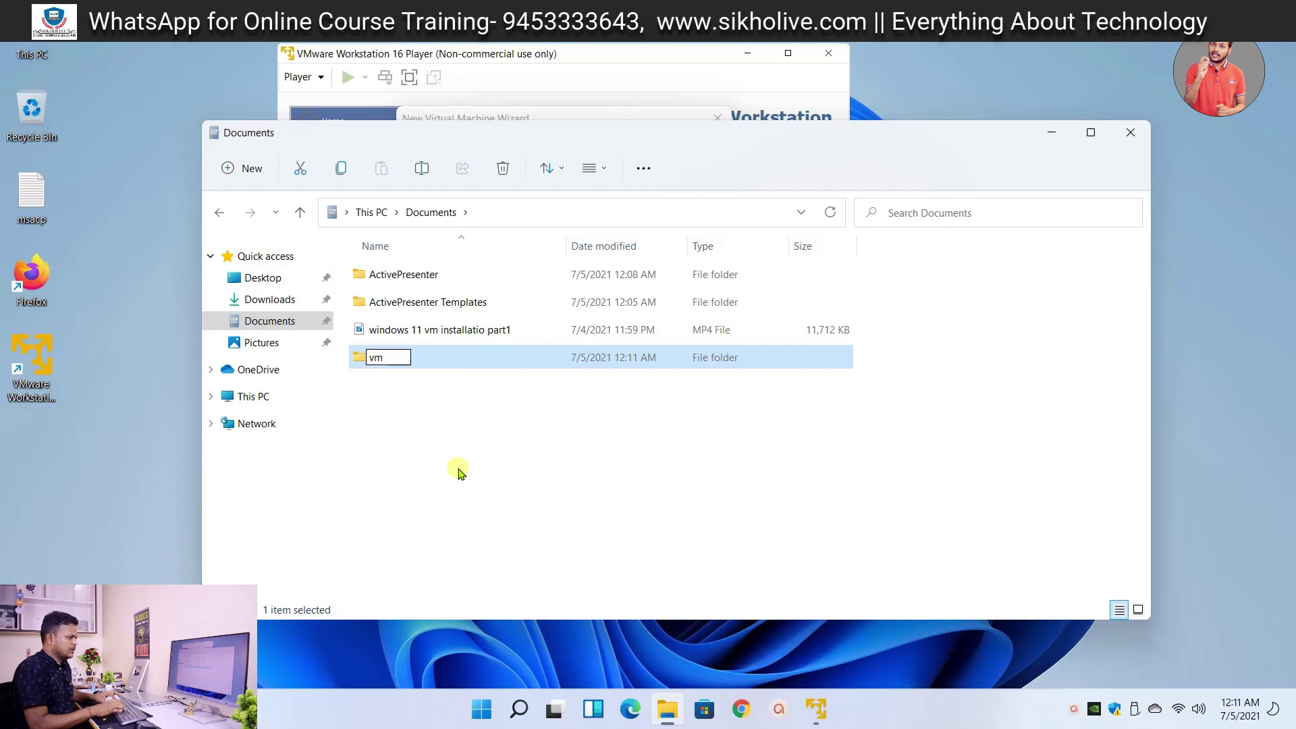
{"action": "key", "text": "Return"}
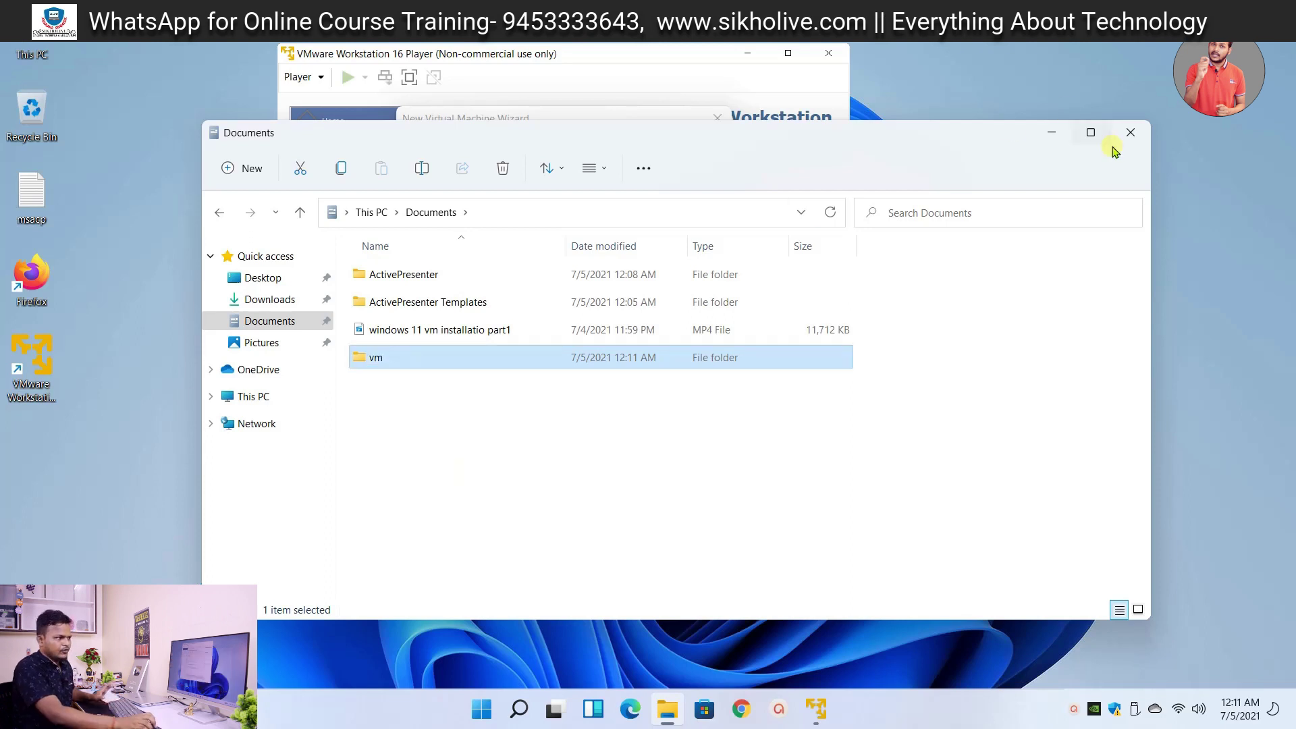
{"action": "left_click", "coordinate": [1128, 133]}
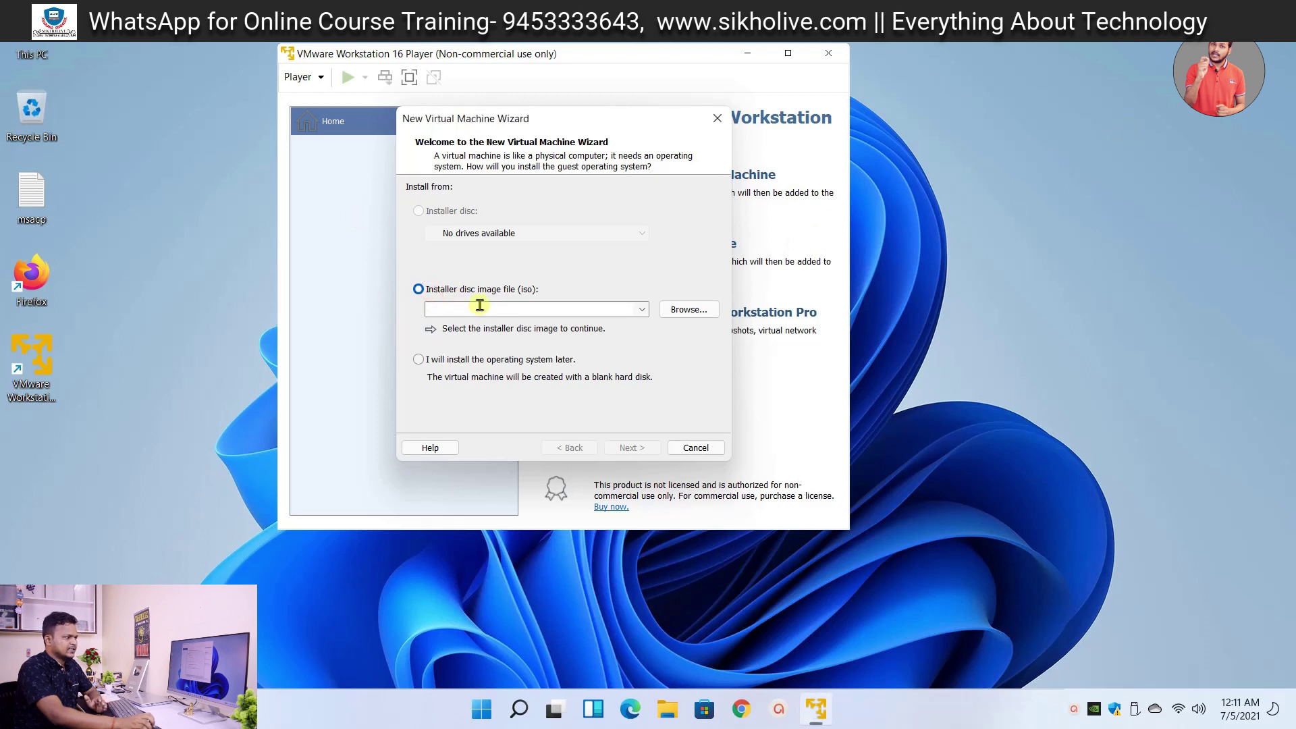
- Choose to install the OS later with Windows 10 x64 as guest, and trim the default machine name
{"action": "left_click", "coordinate": [430, 364]}
{"action": "left_click", "coordinate": [429, 366]}
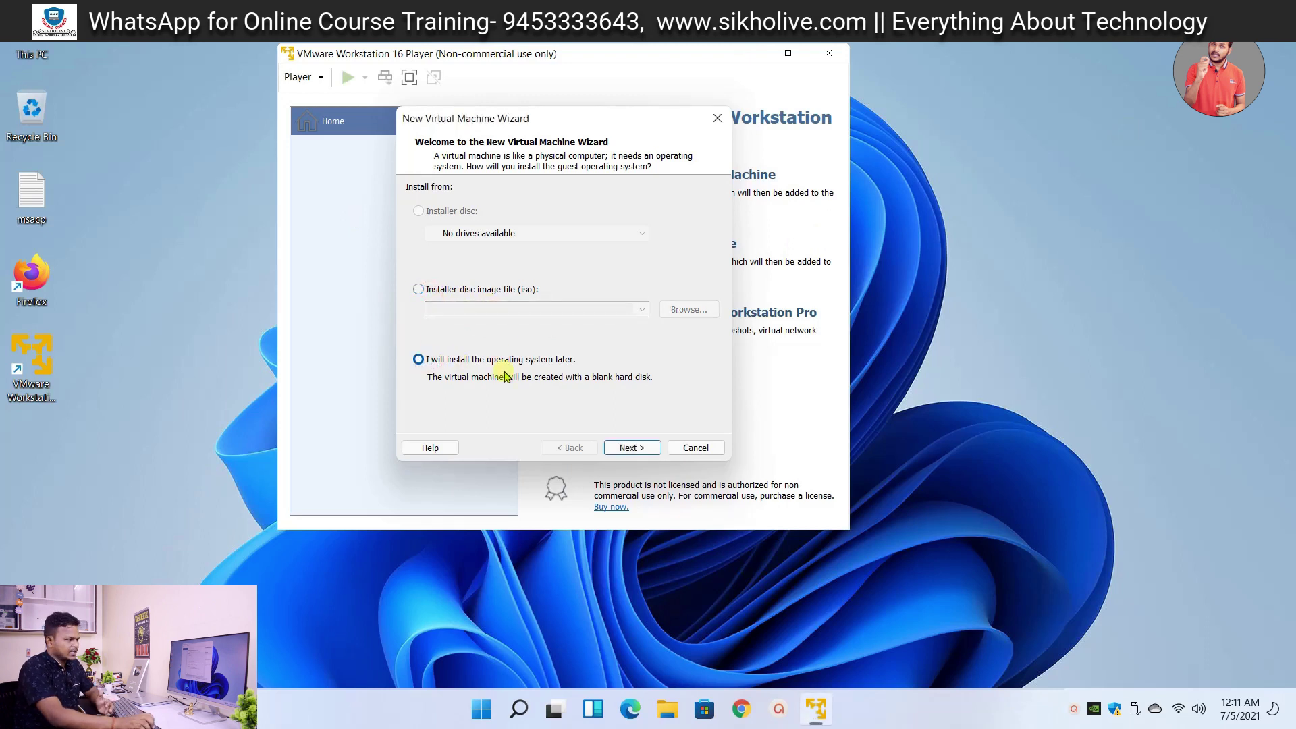
{"action": "left_click", "coordinate": [631, 448]}
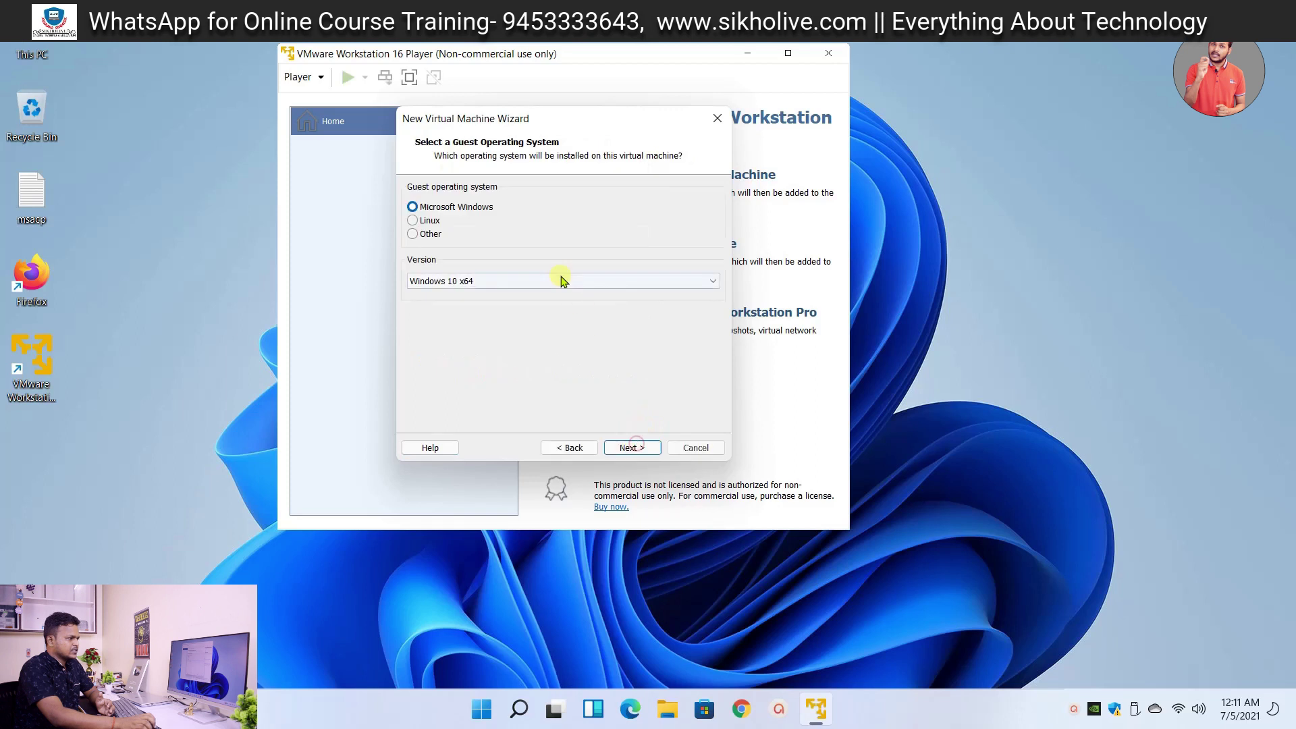
{"action": "left_click", "coordinate": [413, 206]}
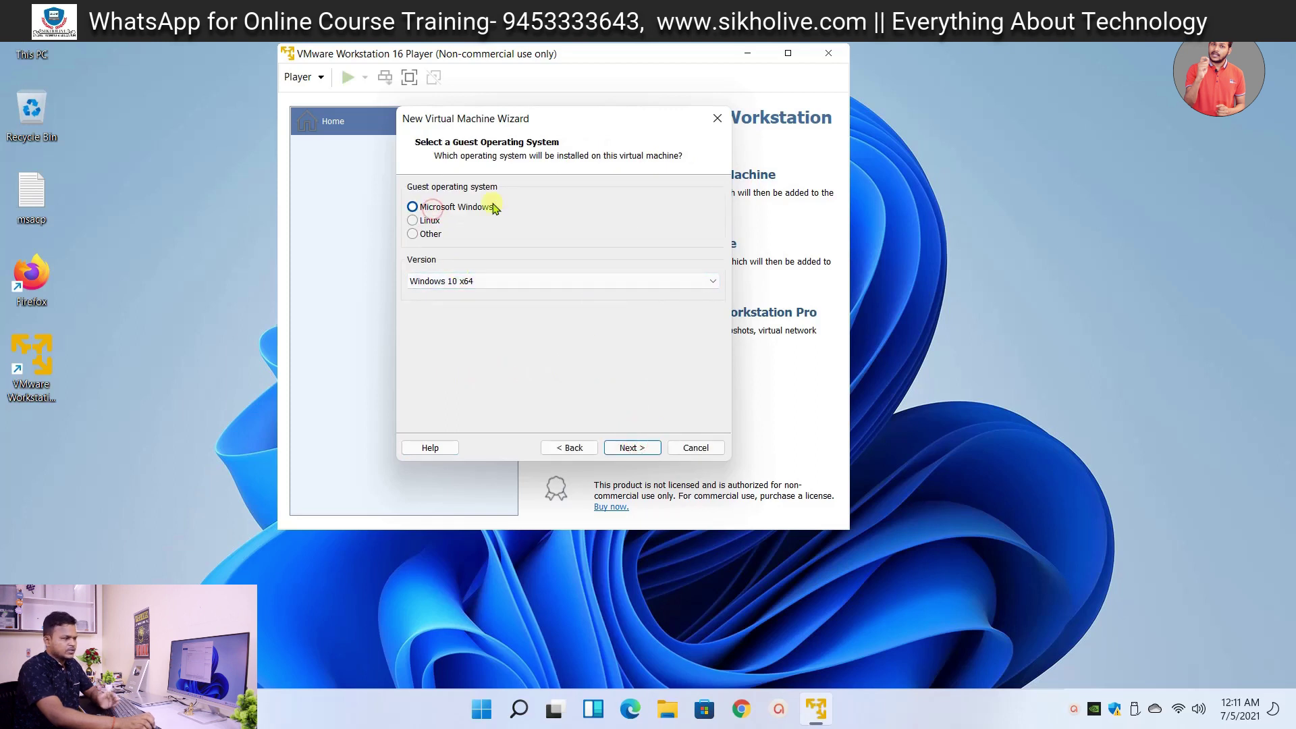
{"action": "left_click", "coordinate": [442, 291]}
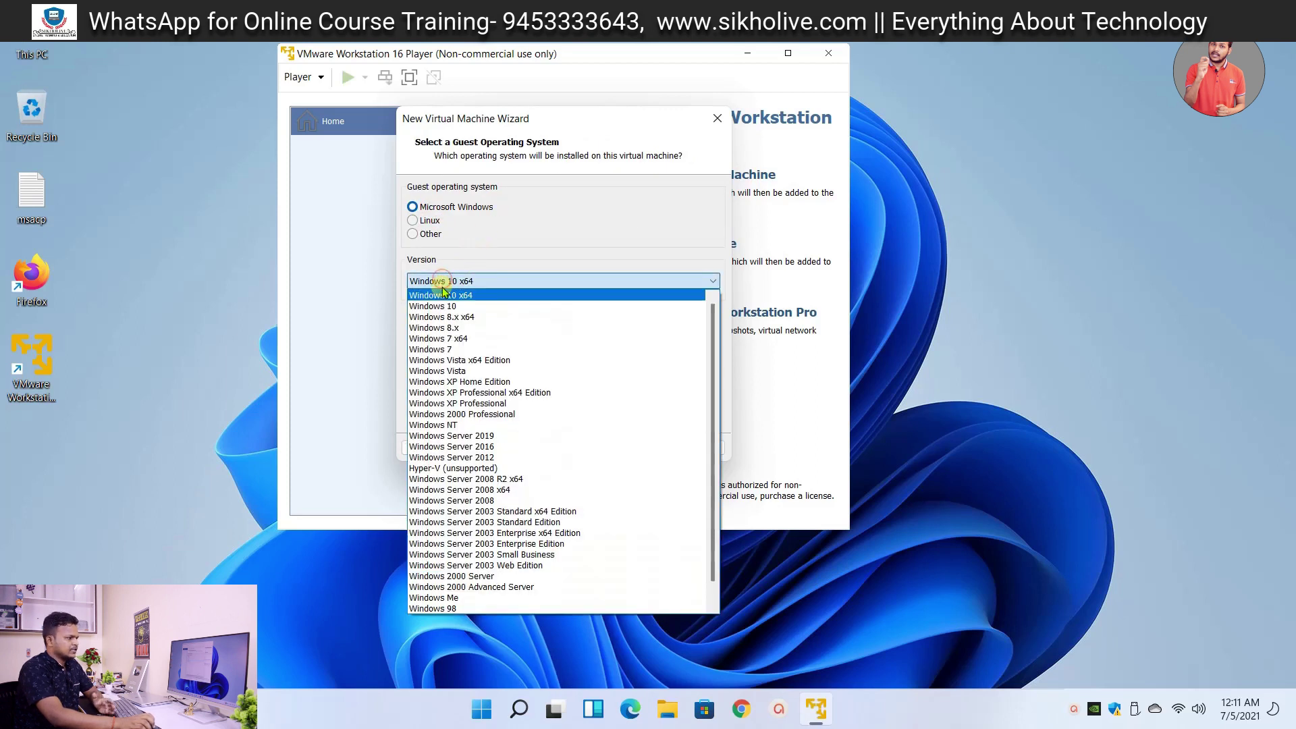
{"action": "left_click", "coordinate": [443, 295]}
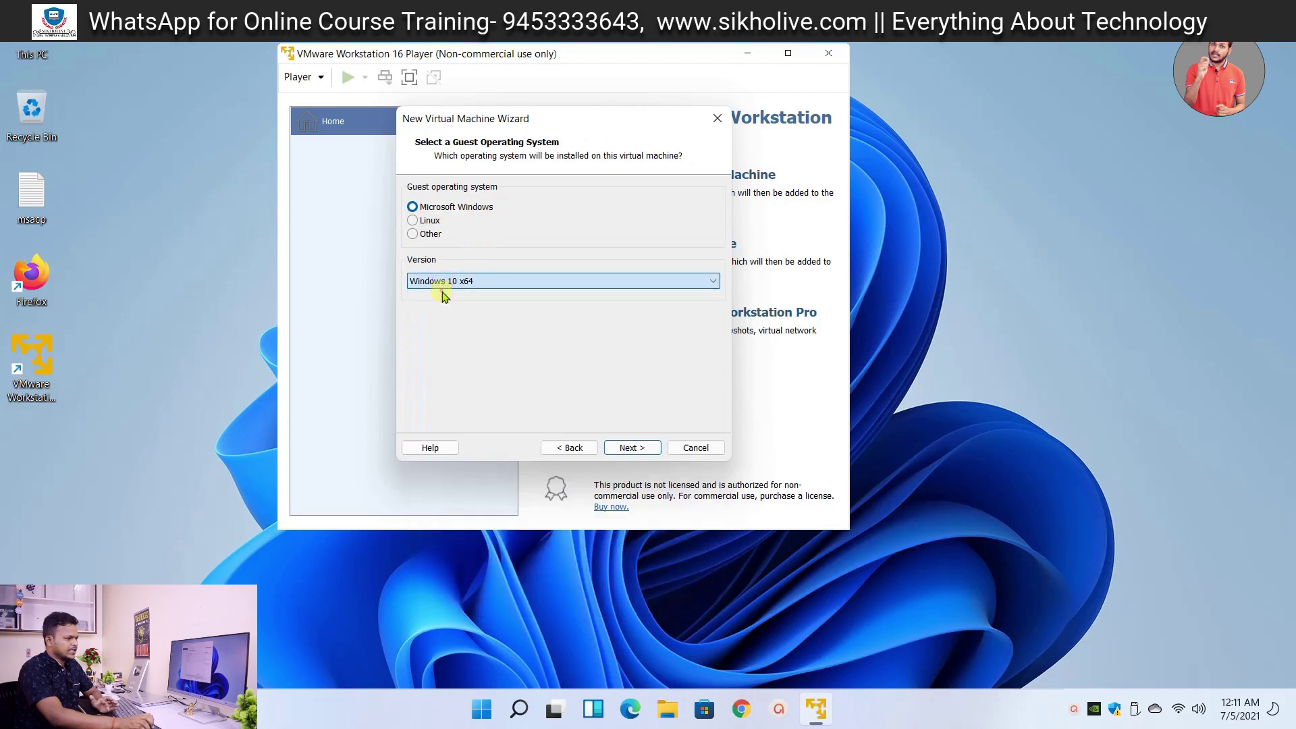
{"action": "left_click", "coordinate": [633, 448]}
{"action": "left_click_drag", "start_coordinate": [493, 205], "coordinate": [453, 210]}
{"action": "key", "text": "BackSpace"}
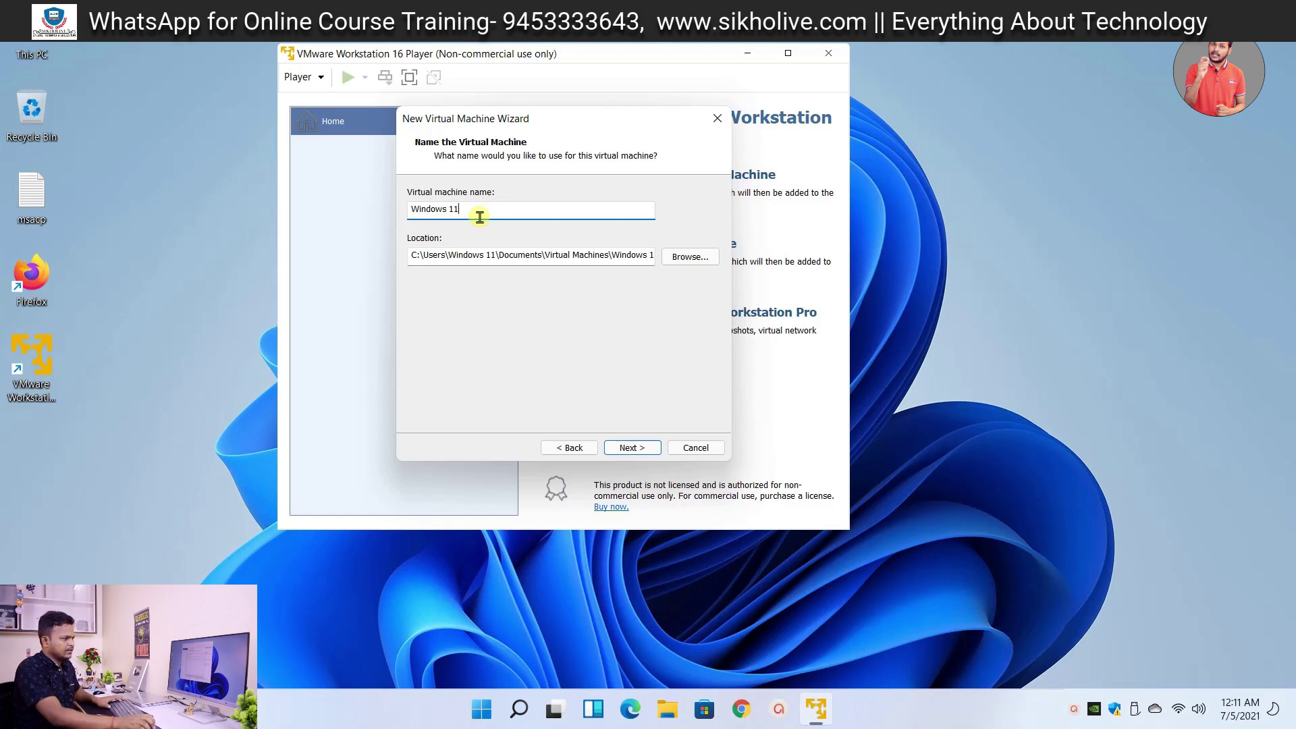
- Set the virtual machine's location to the Documents\vm folder
{"action": "left_click", "coordinate": [690, 257]}
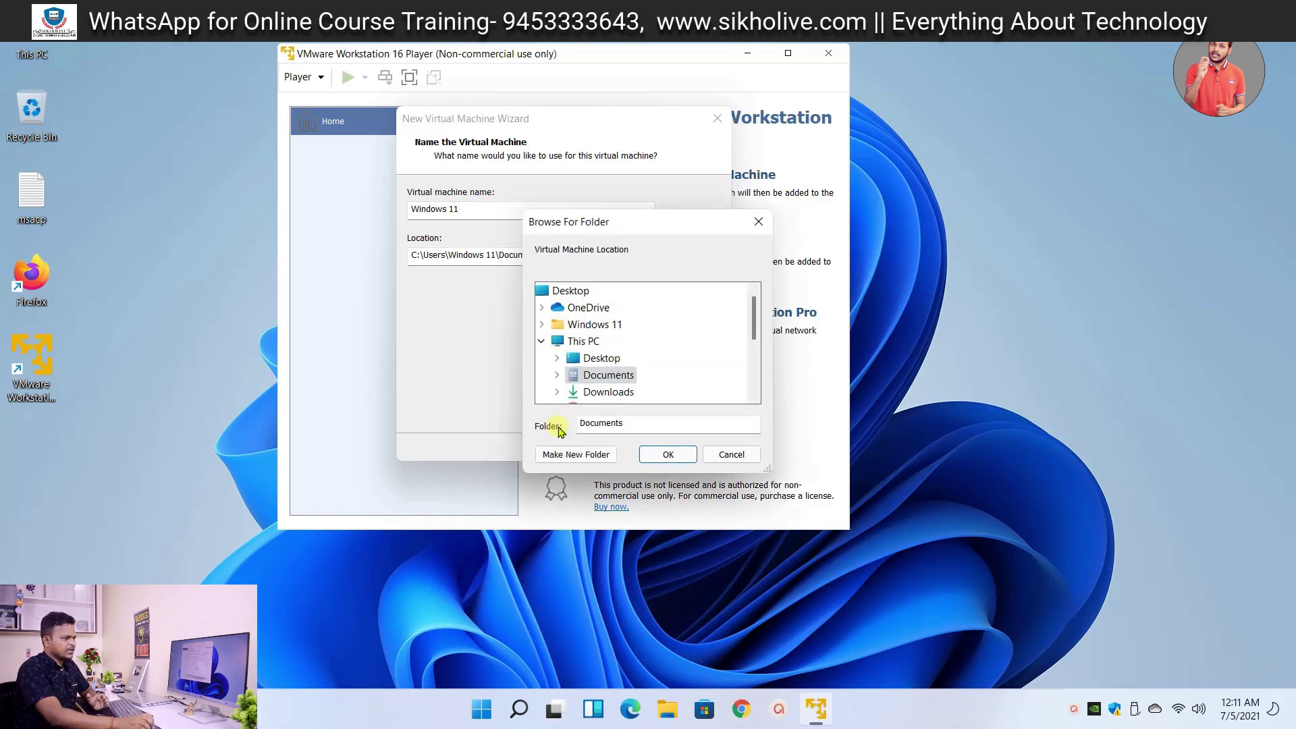
{"action": "left_click", "coordinate": [558, 375]}
{"action": "left_click", "coordinate": [605, 392]}
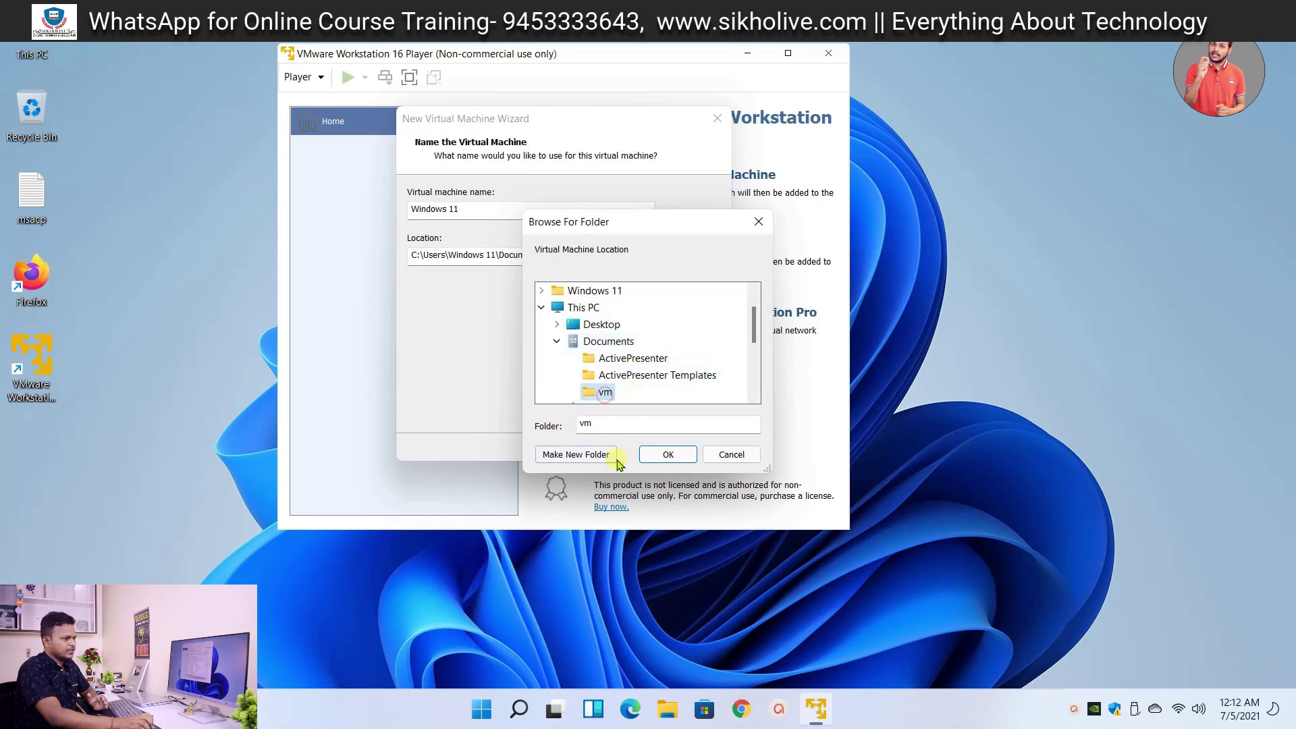
{"action": "left_click", "coordinate": [665, 454]}
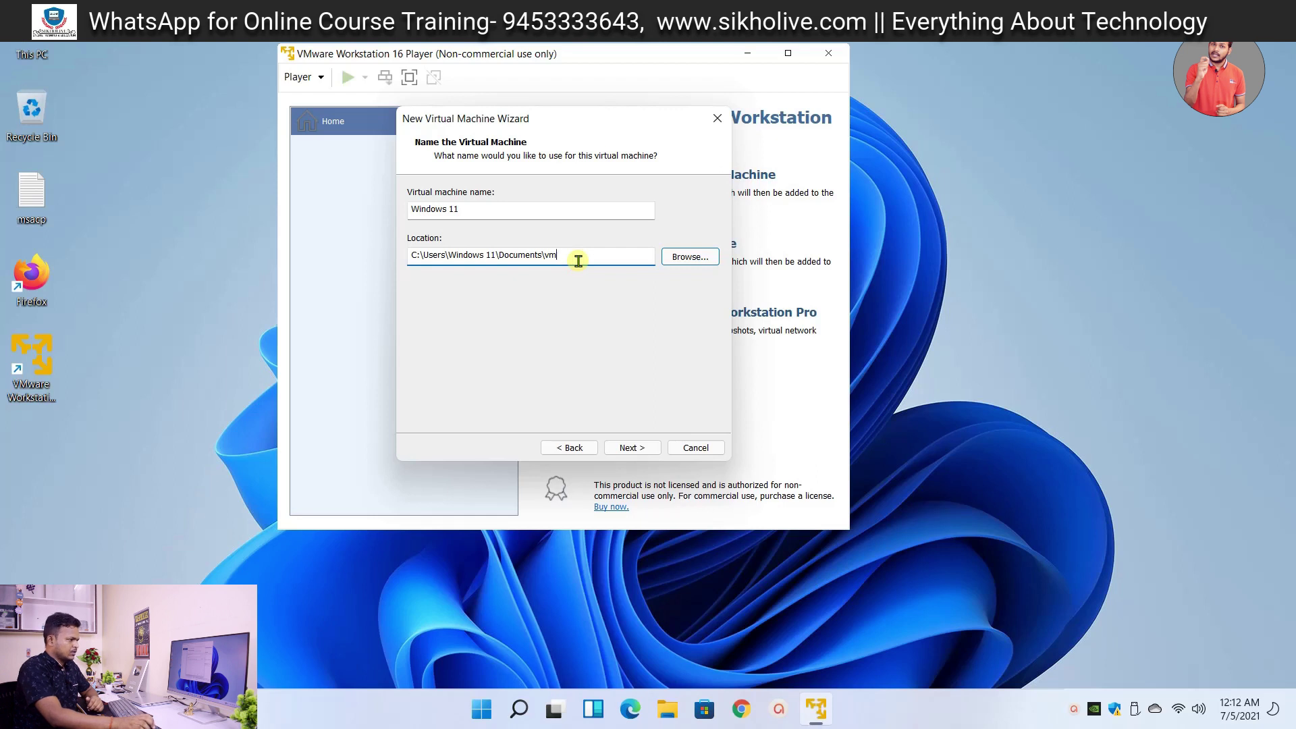
{"action": "left_click", "coordinate": [574, 256]}
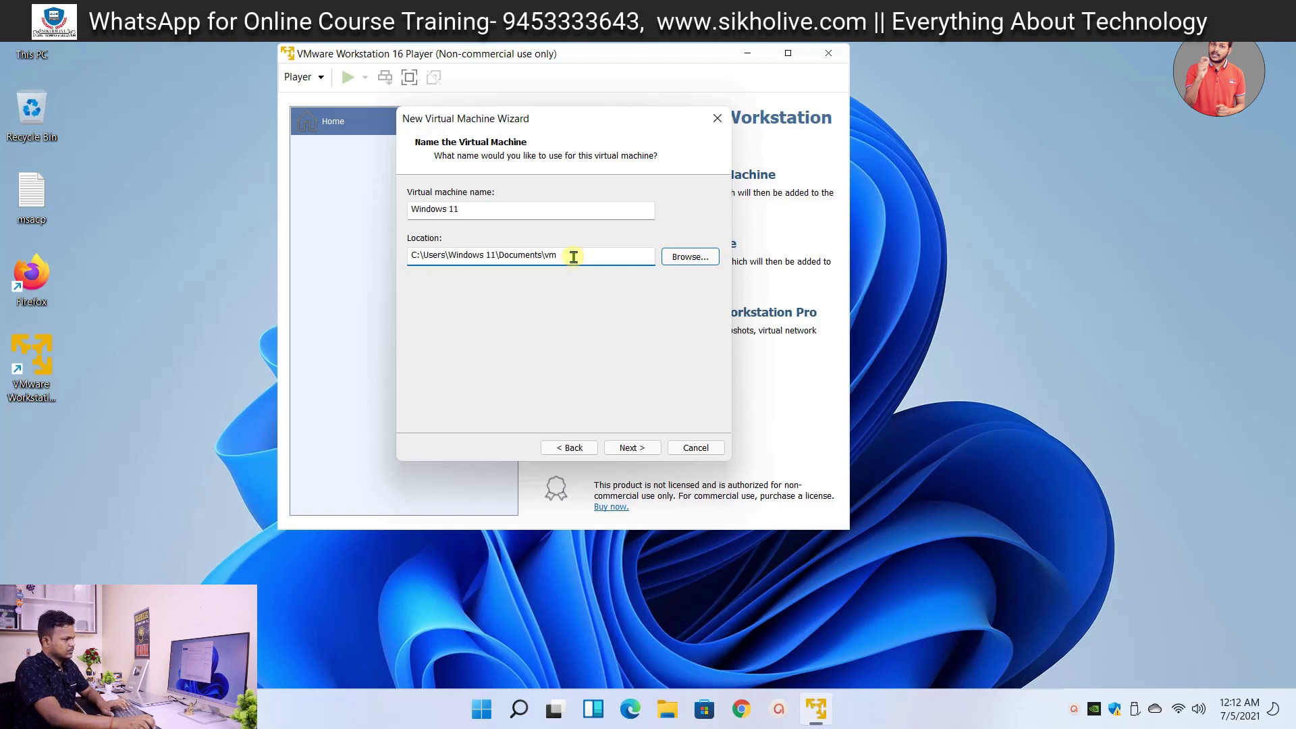
- Give the machine a 40 GB virtual disk stored as a single file
{"action": "left_click", "coordinate": [630, 448]}
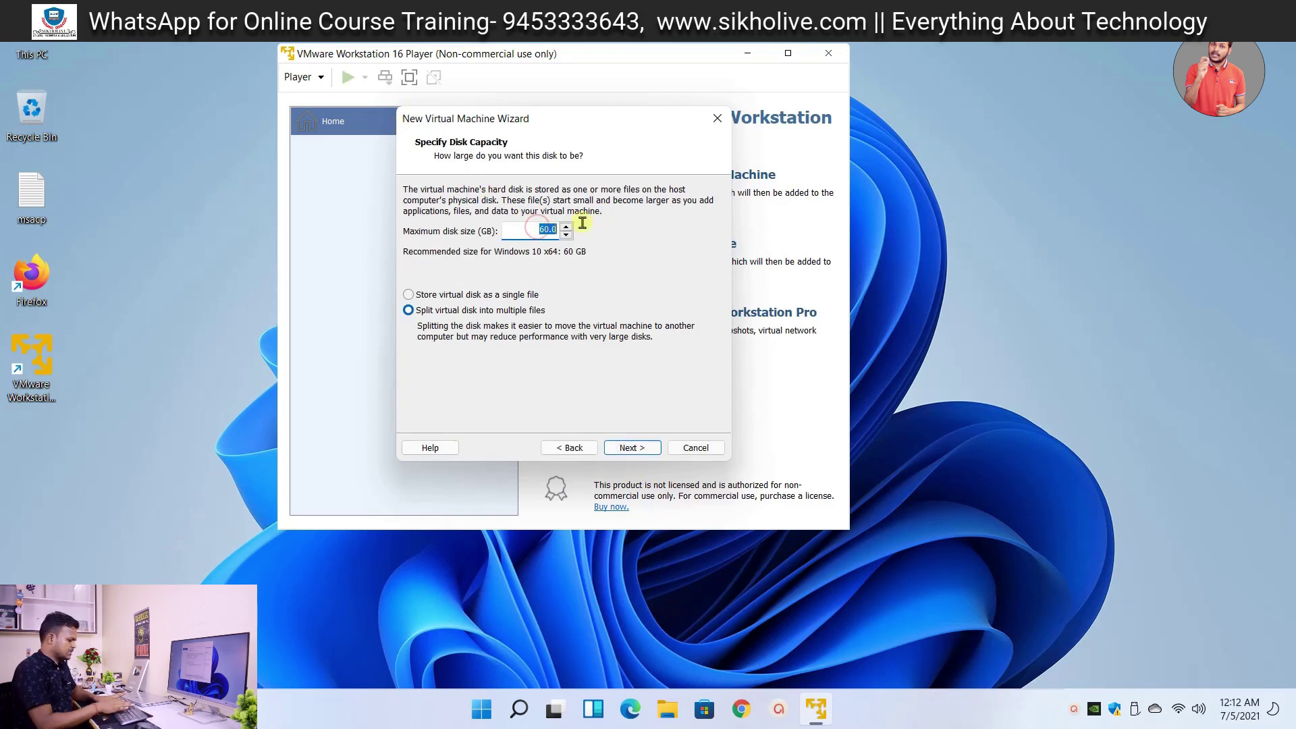
{"action": "type", "text": "40"}
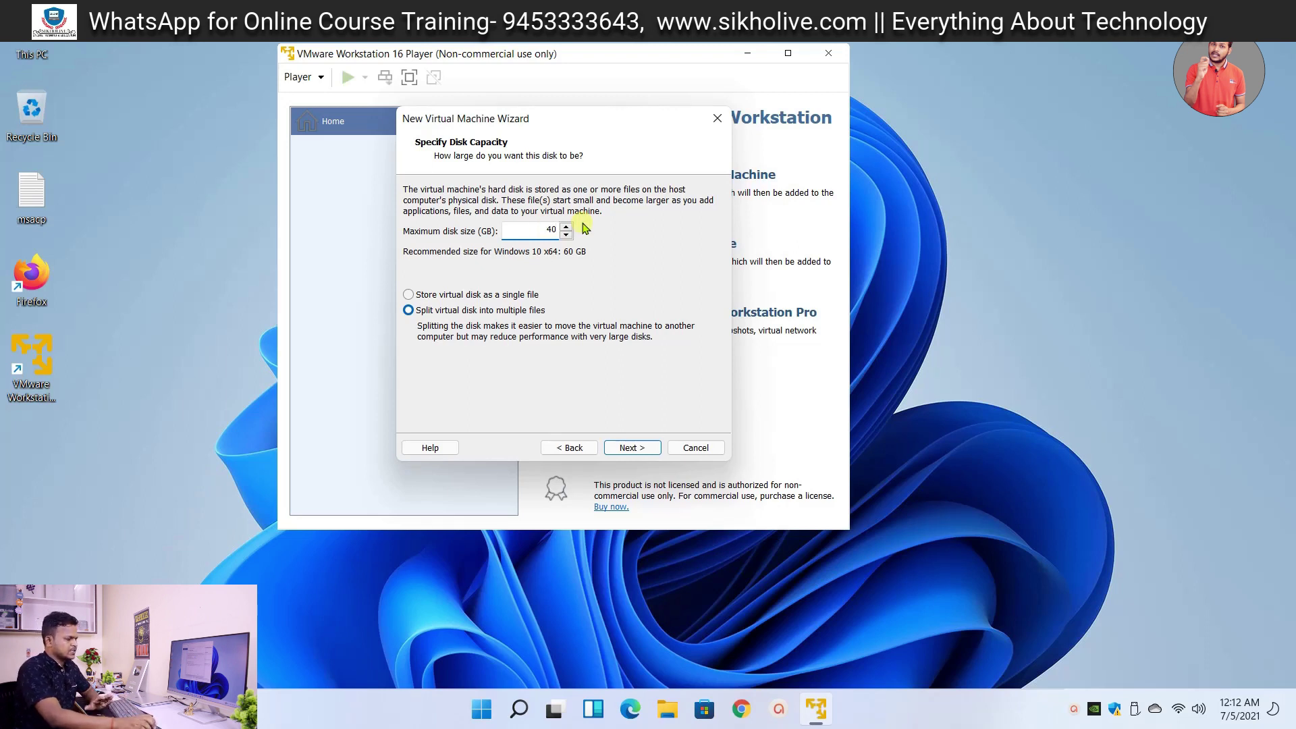
{"action": "type", "text": "0"}
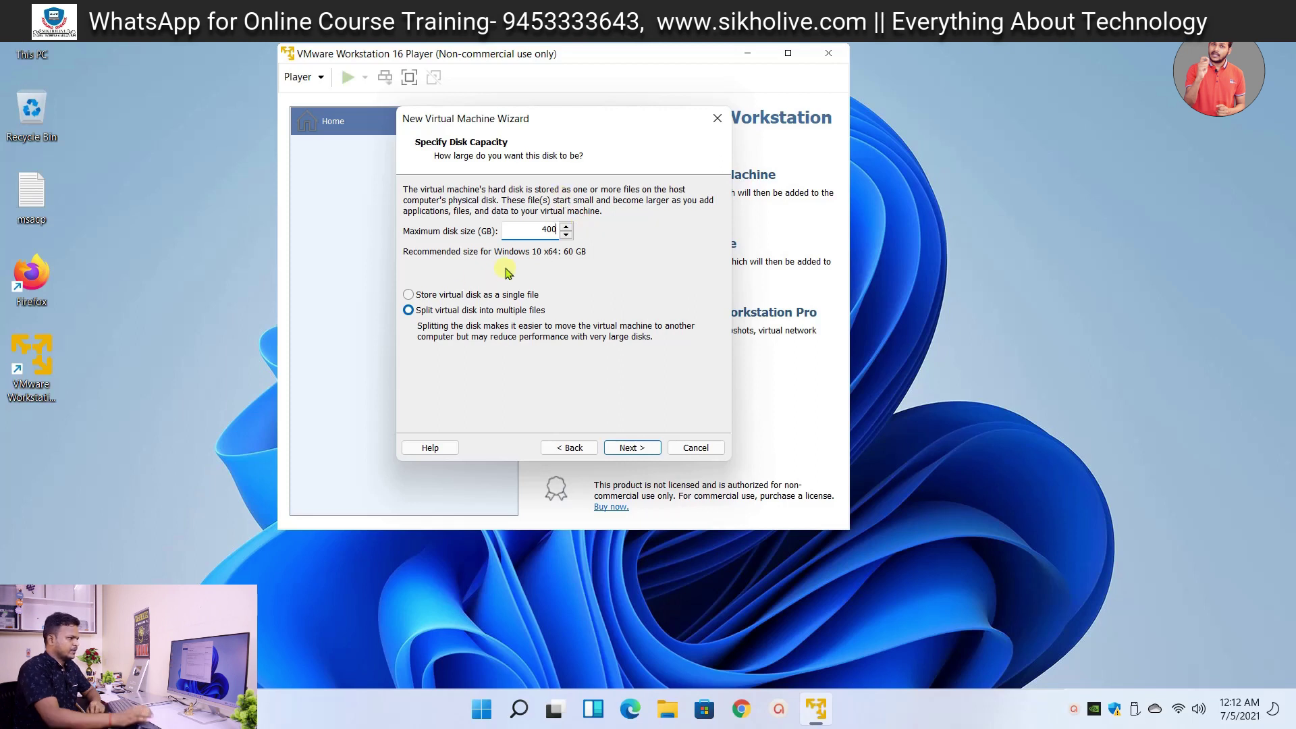
{"action": "left_click", "coordinate": [408, 295]}
{"action": "left_click", "coordinate": [627, 447]}
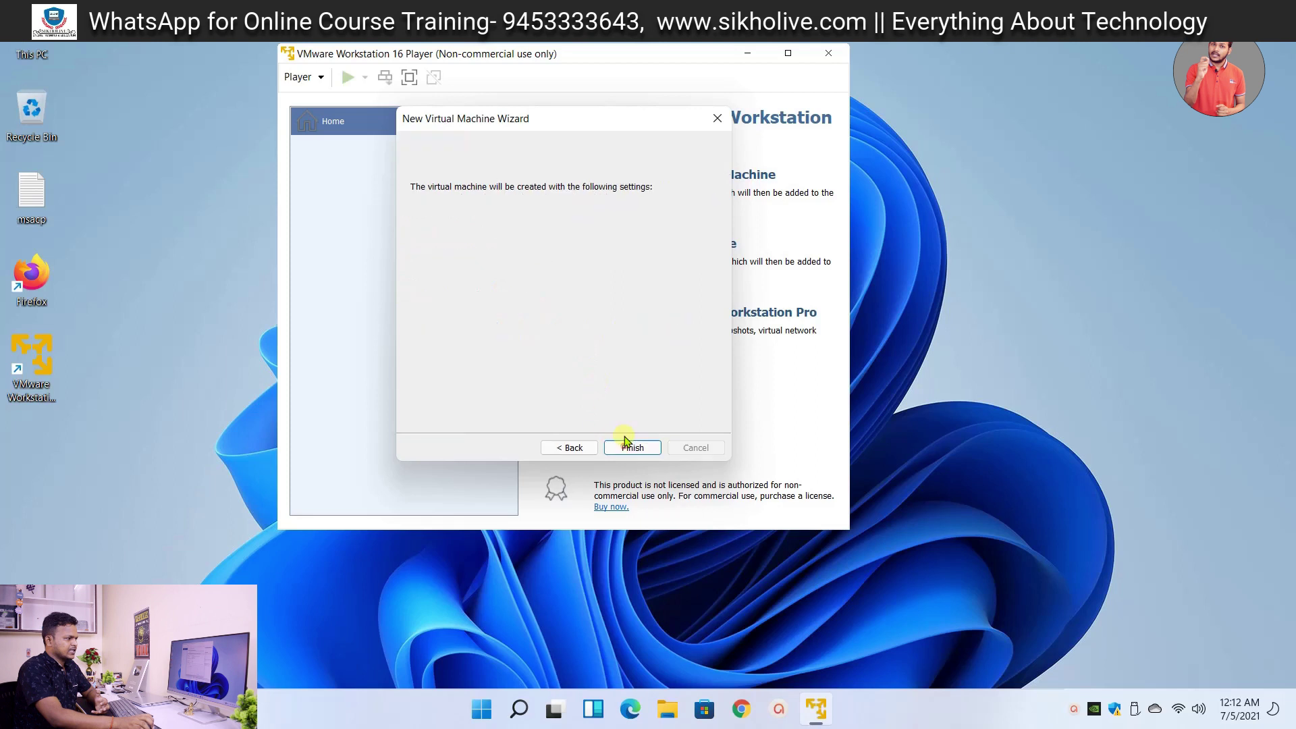
{"action": "left_click", "coordinate": [473, 353]}
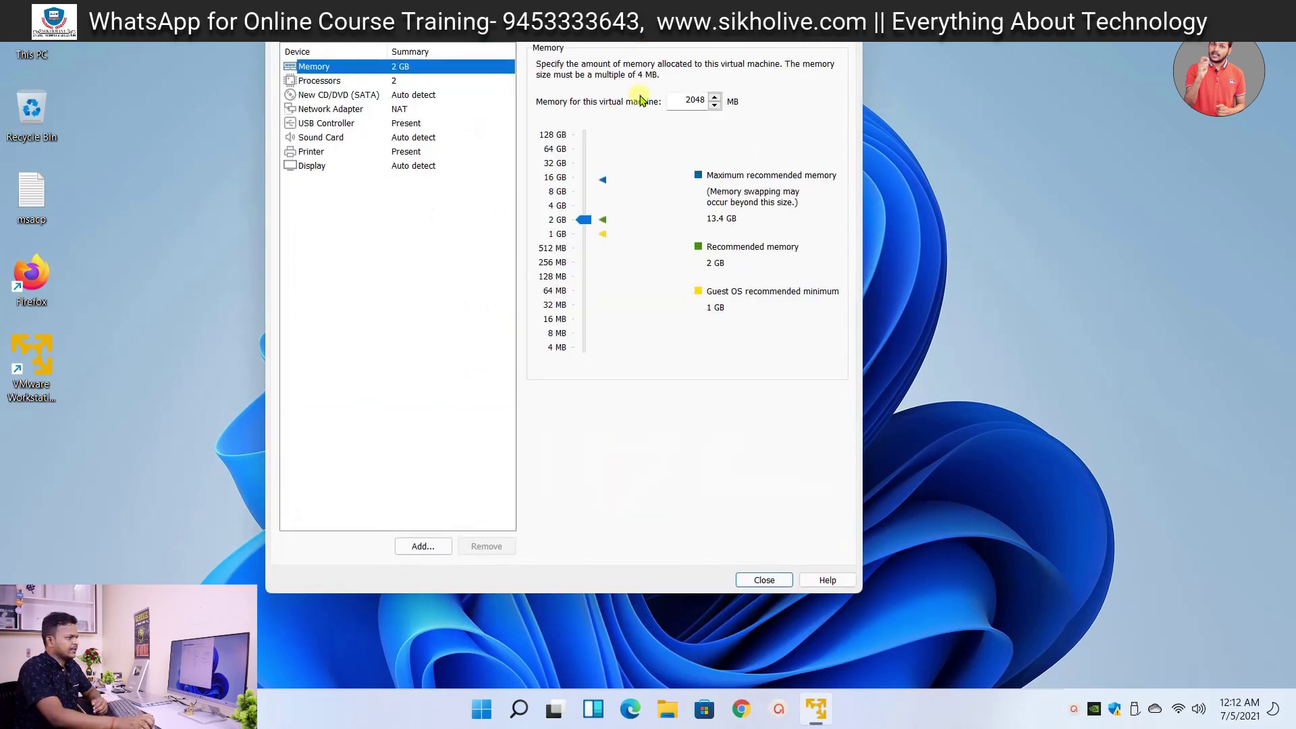
- Raise memory to 4 GB and switch the CD/DVD drive to use an ISO image
{"action": "left_click", "coordinate": [584, 213]}
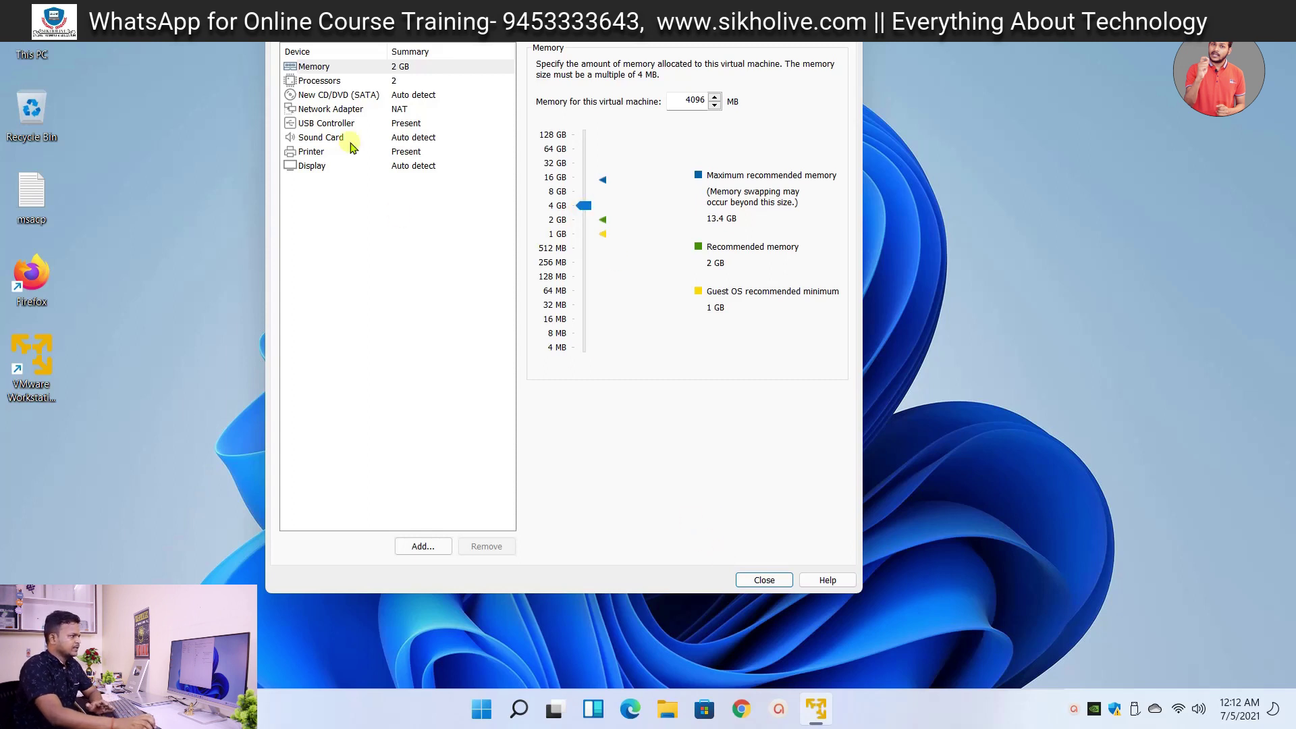
{"action": "left_click", "coordinate": [332, 97]}
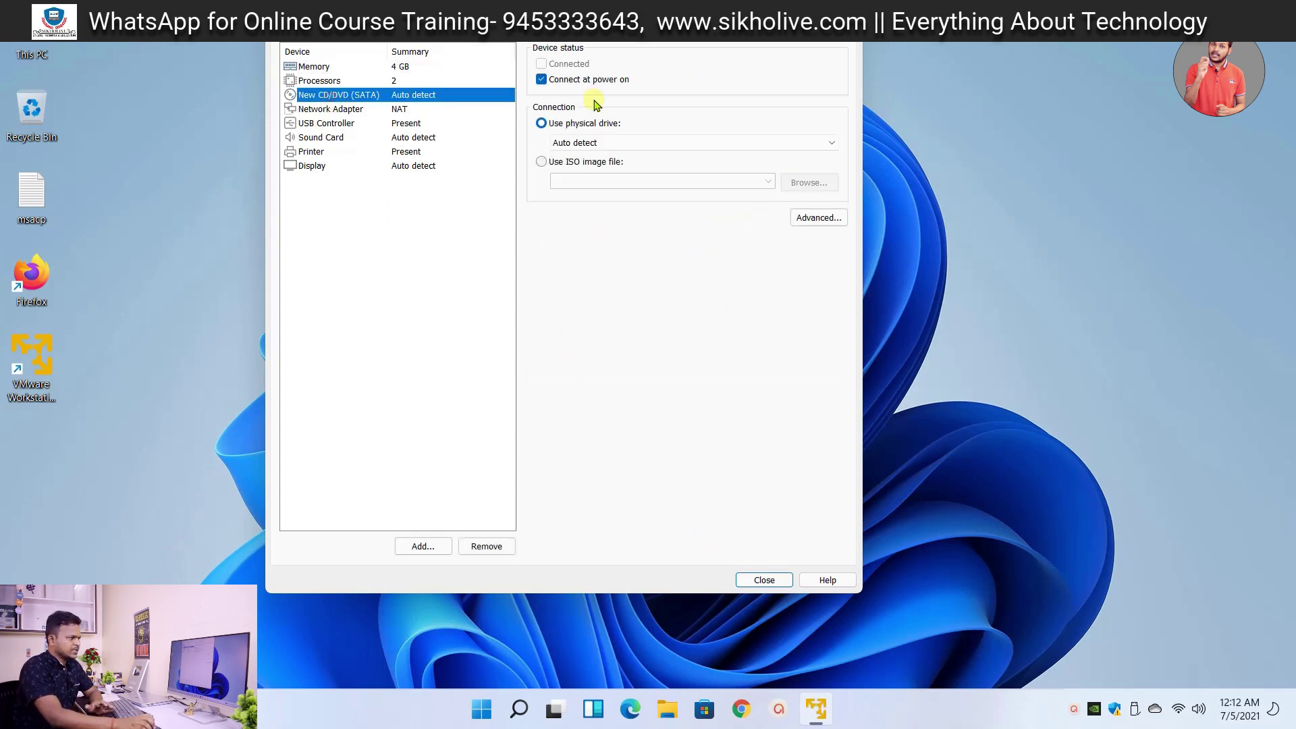
{"action": "left_click", "coordinate": [542, 163]}
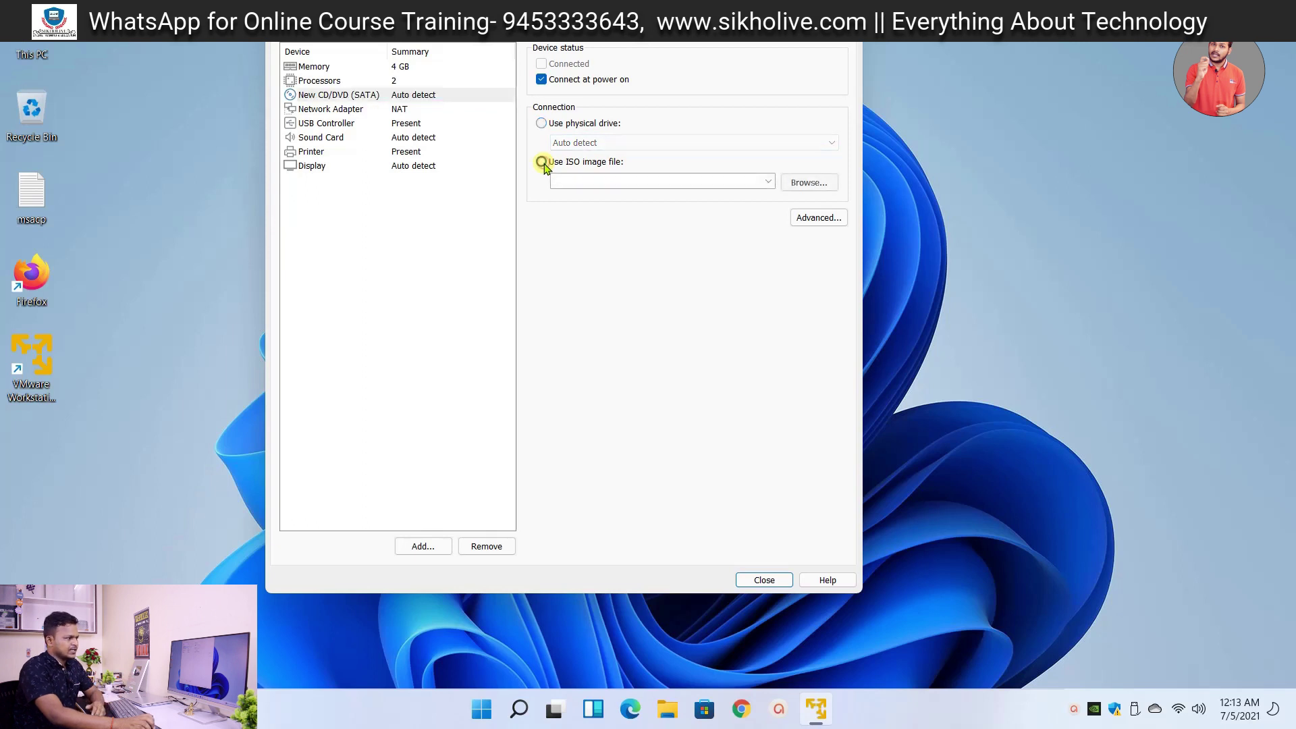
- Load the Windows 11 ISO from D:\Windows 11 and finish creating the machine
{"action": "left_click", "coordinate": [807, 182]}
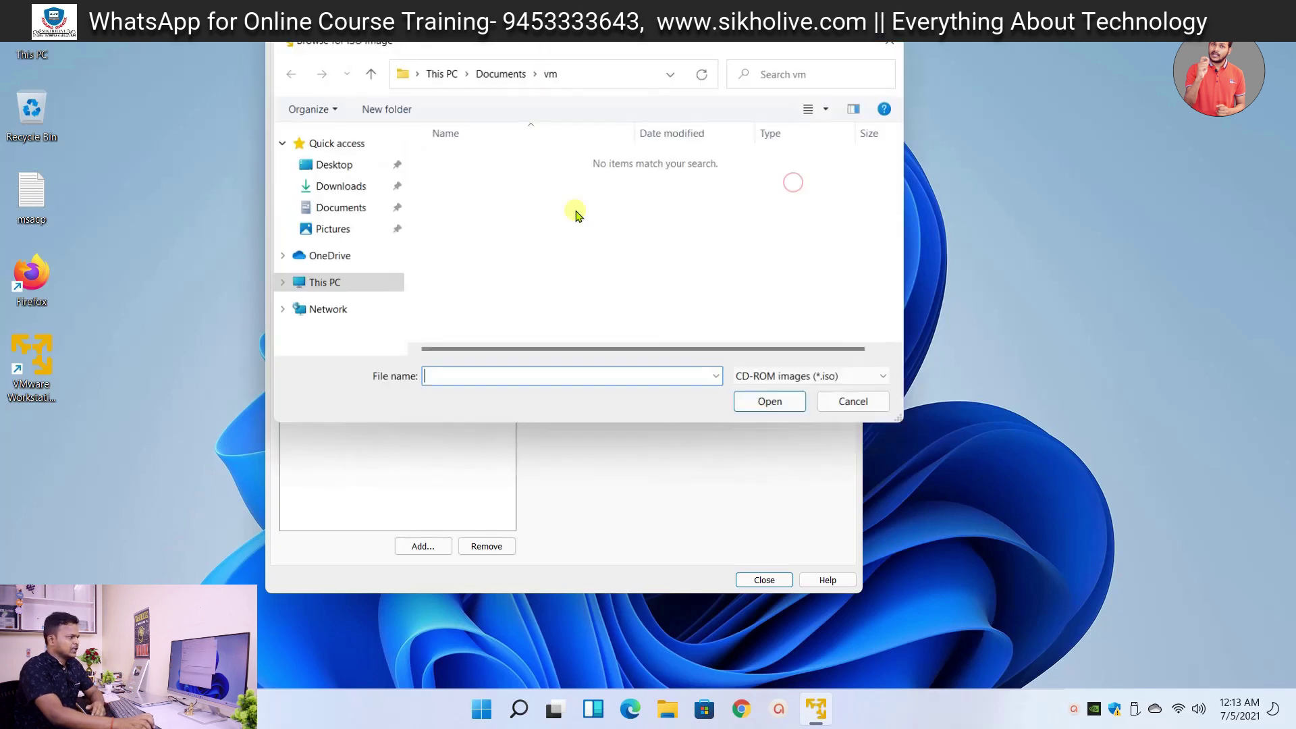
{"action": "left_click", "coordinate": [316, 286]}
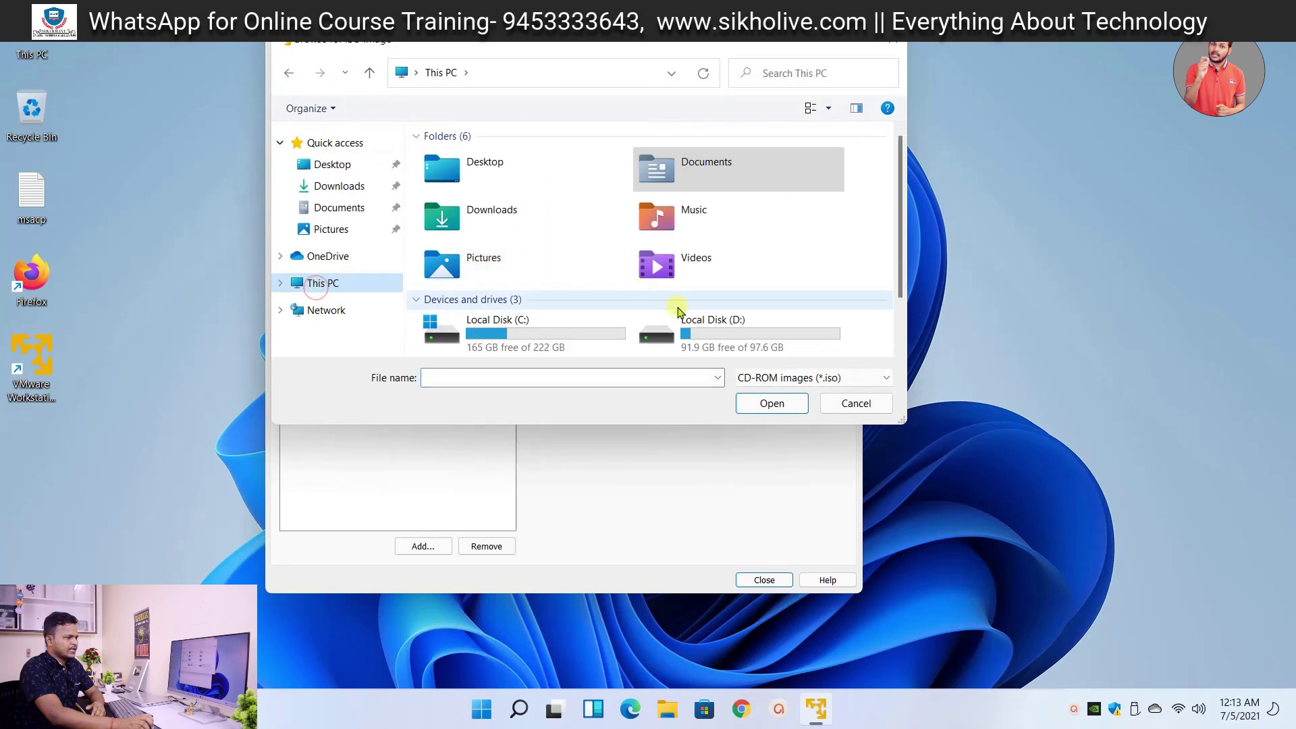
{"action": "left_click", "coordinate": [706, 333]}
{"action": "double_click", "coordinate": [707, 333]}
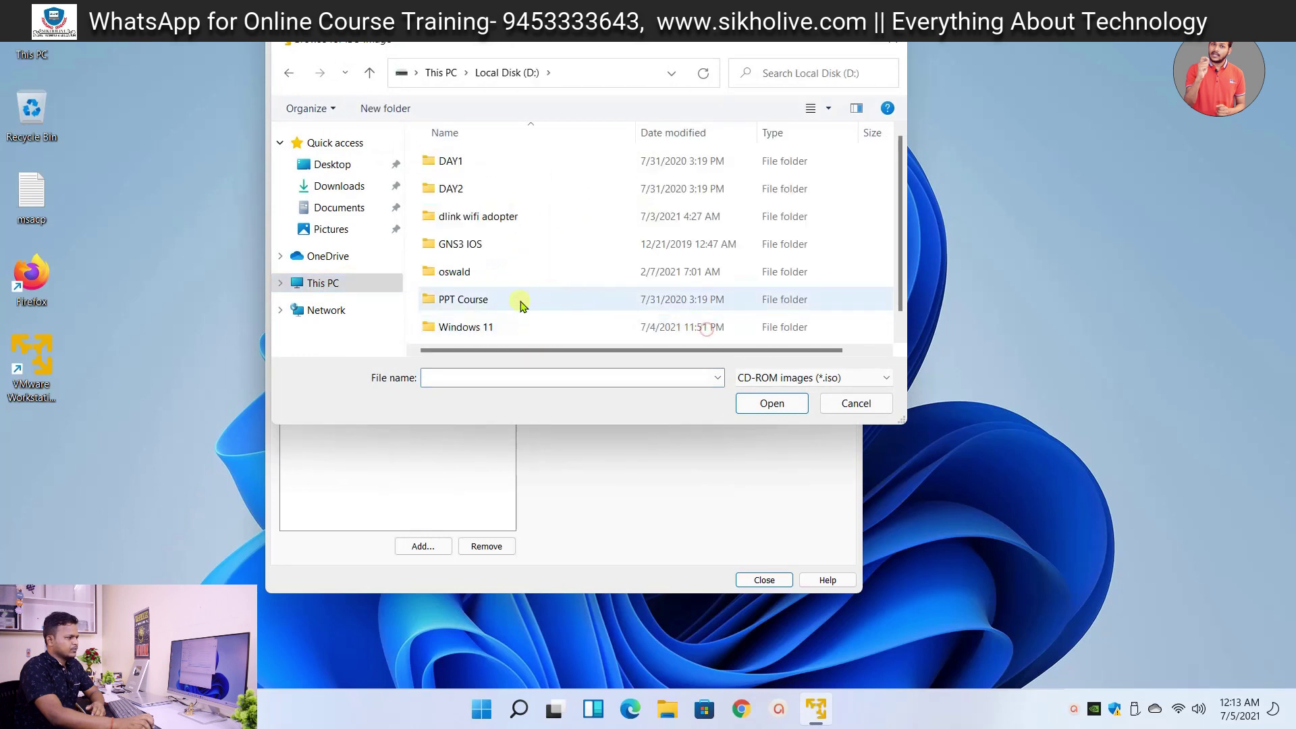
{"action": "double_click", "coordinate": [472, 327]}
{"action": "double_click", "coordinate": [461, 164]}
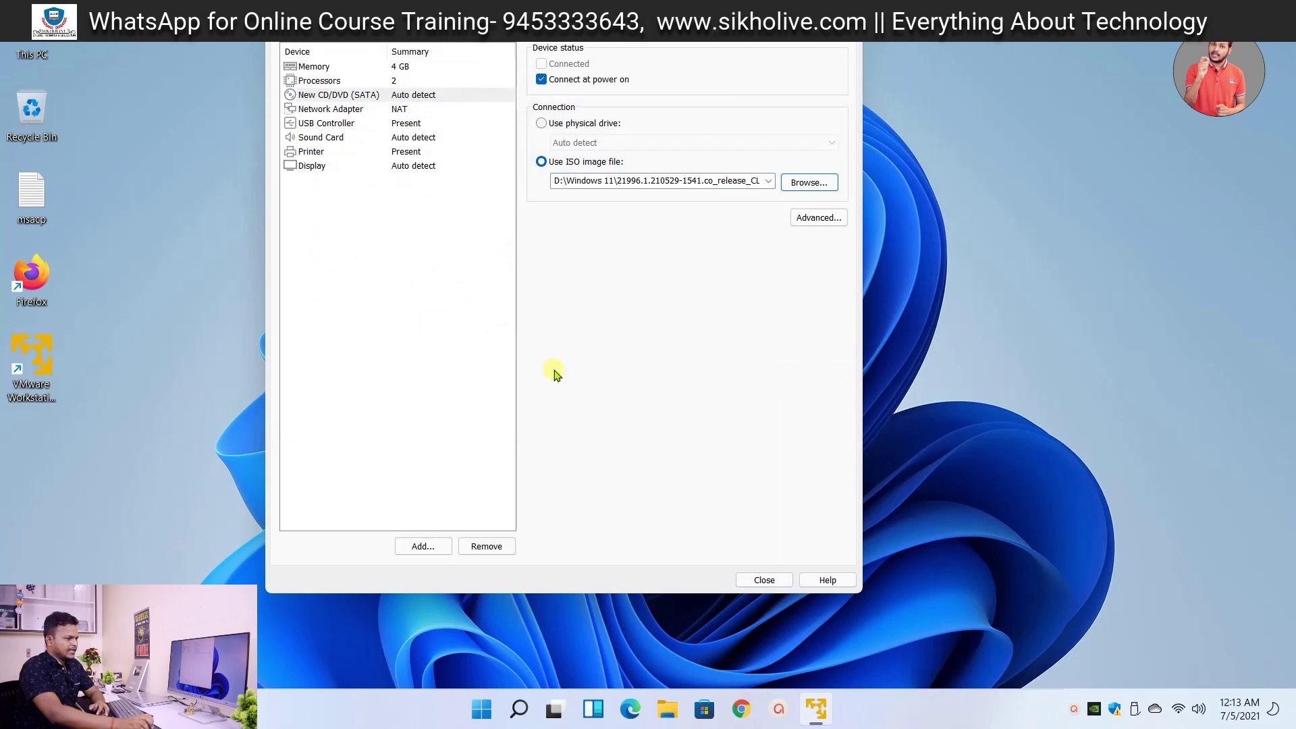
{"action": "left_click", "coordinate": [762, 580]}
{"action": "left_click", "coordinate": [629, 447]}
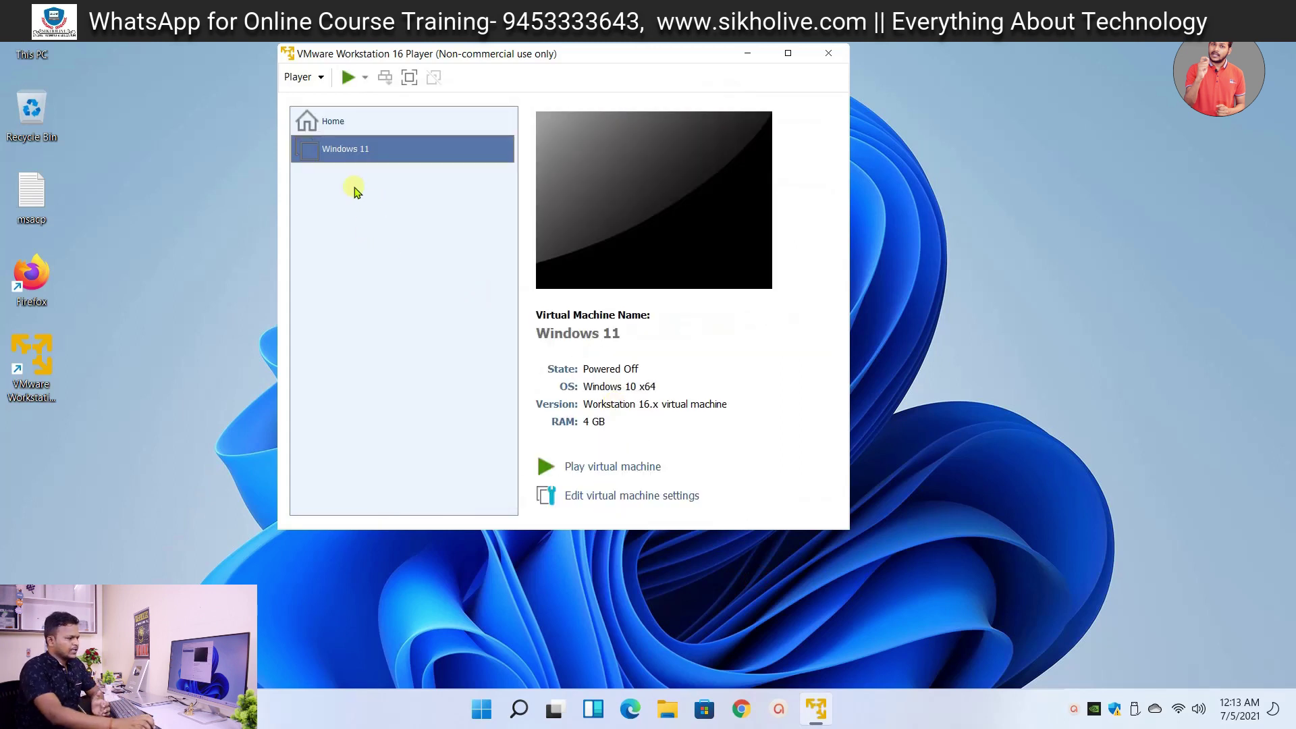
- Power on the Windows 11 VM and postpone the VMware Tools download
{"action": "left_click", "coordinate": [627, 467]}
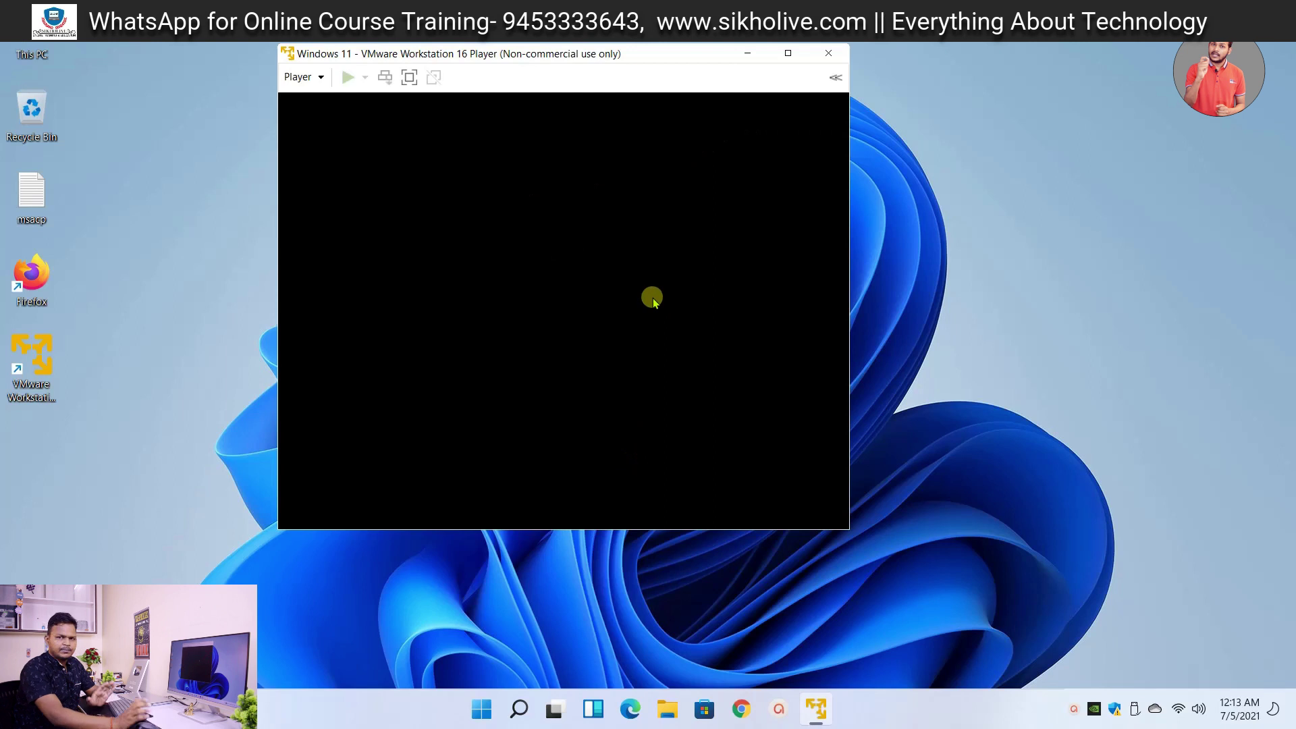
{"action": "left_click", "coordinate": [616, 311]}
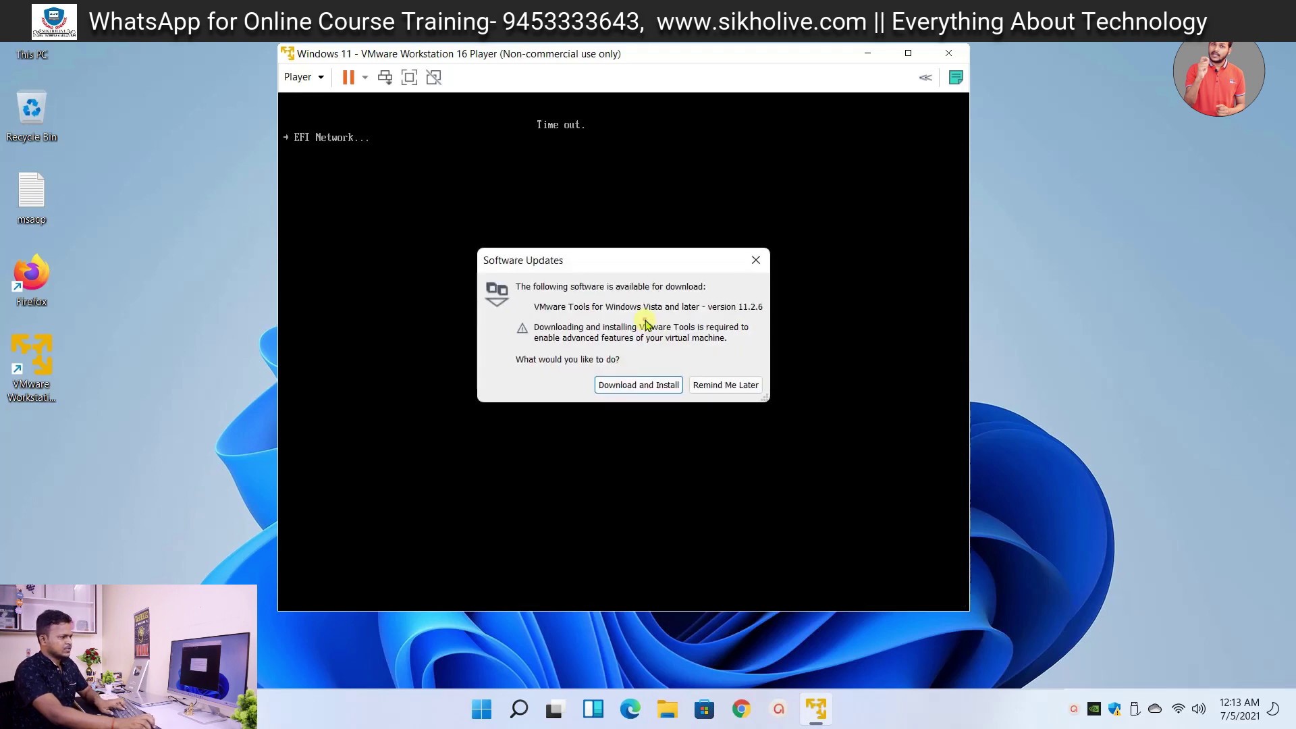
{"action": "left_click", "coordinate": [695, 387]}
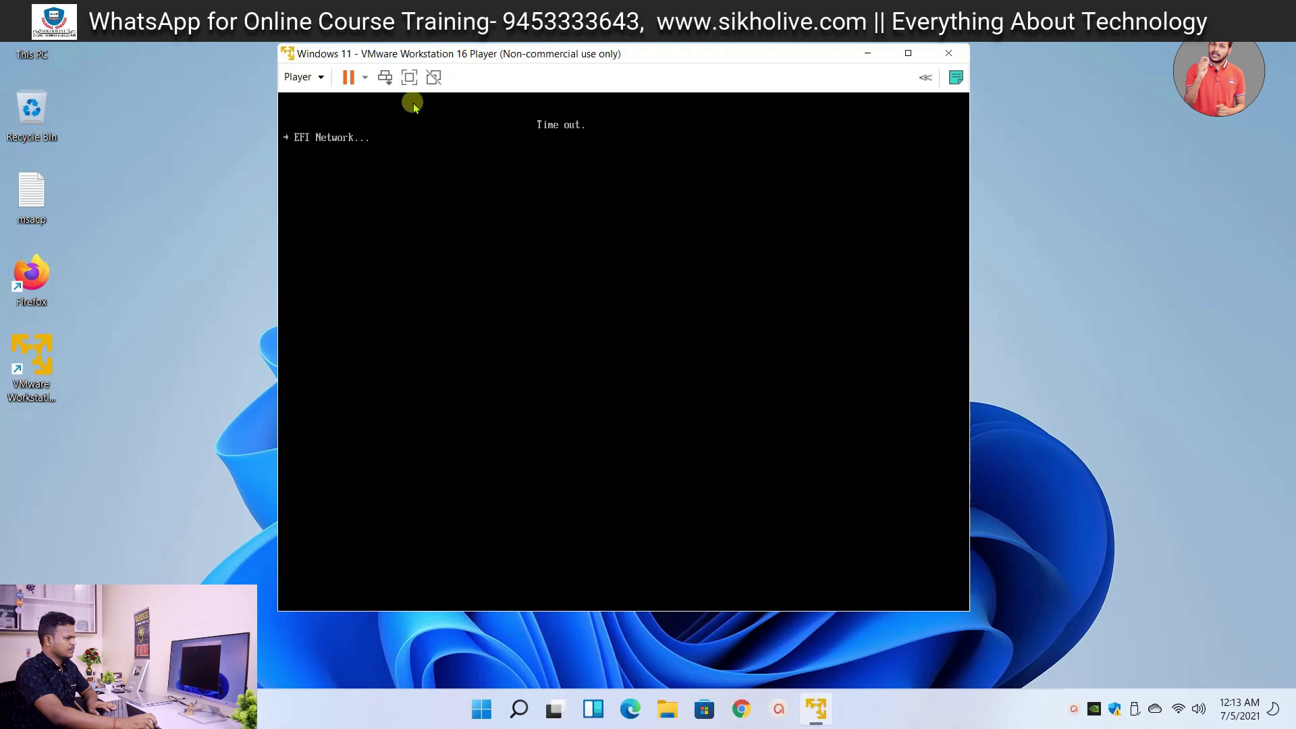
- Restart the guest from the power menu and confirm
{"action": "left_click", "coordinate": [363, 78]}
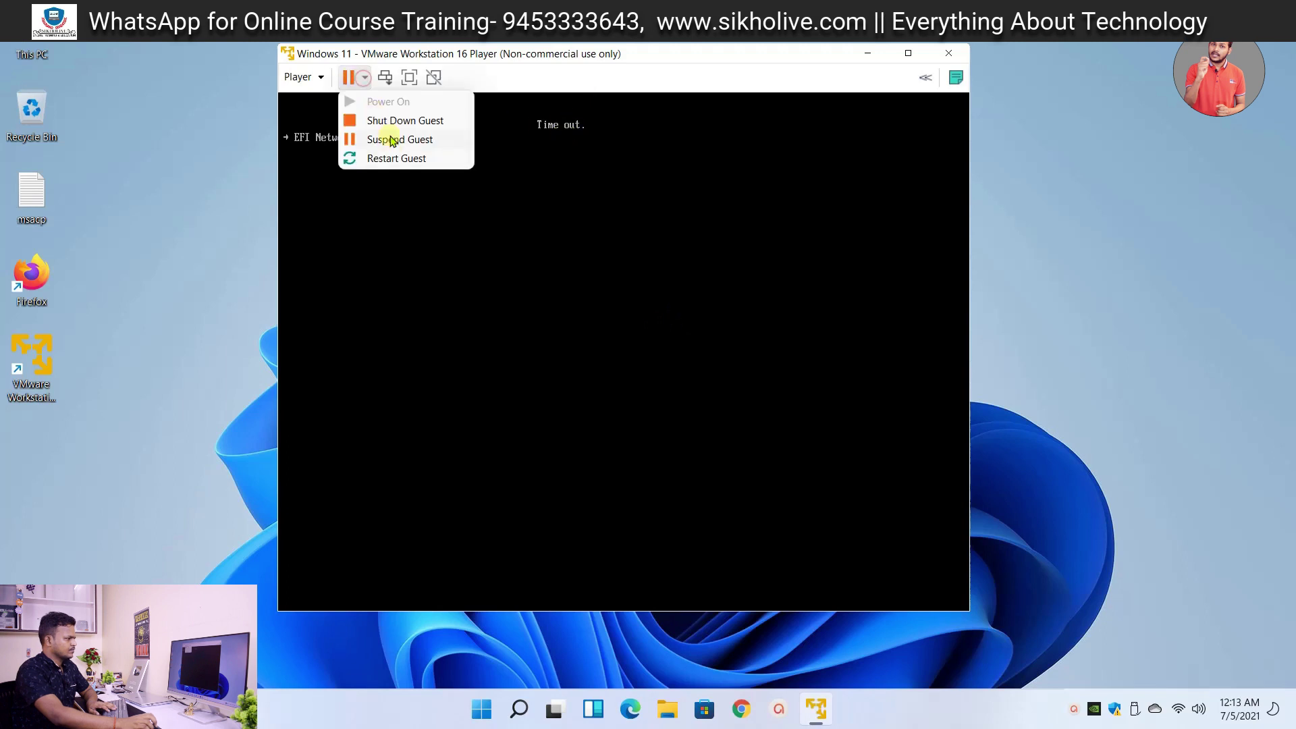
{"action": "left_click", "coordinate": [400, 158]}
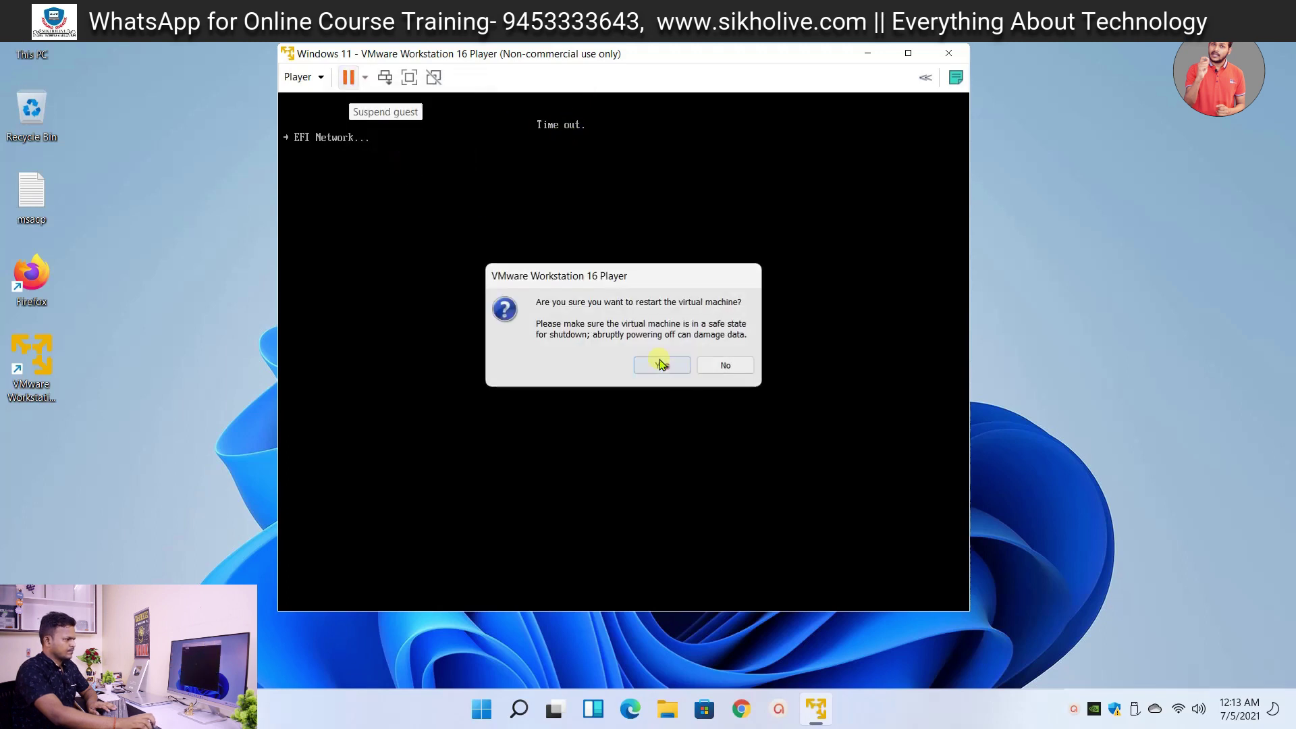
{"action": "left_click", "coordinate": [661, 363]}
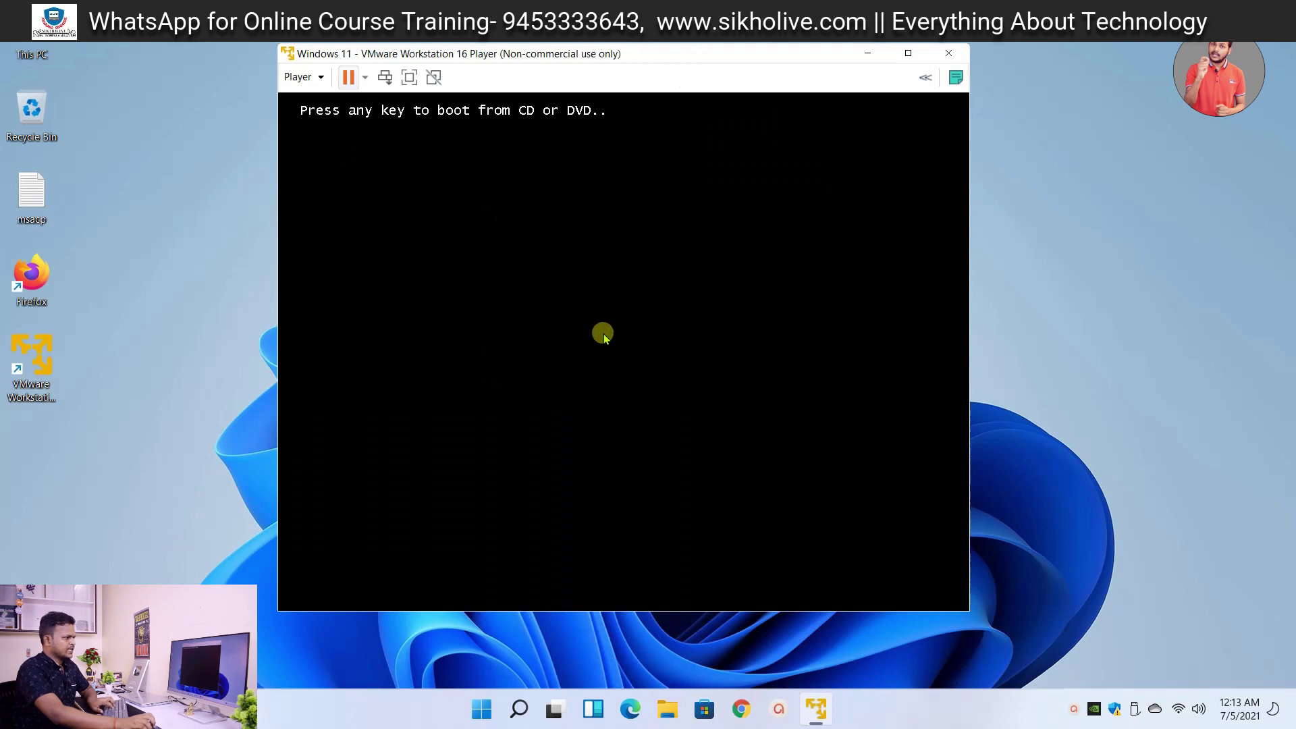
- Boot the VM from the Windows disc, keep default language settings, and refresh the host desktop
{"action": "key", "text": "Return"}
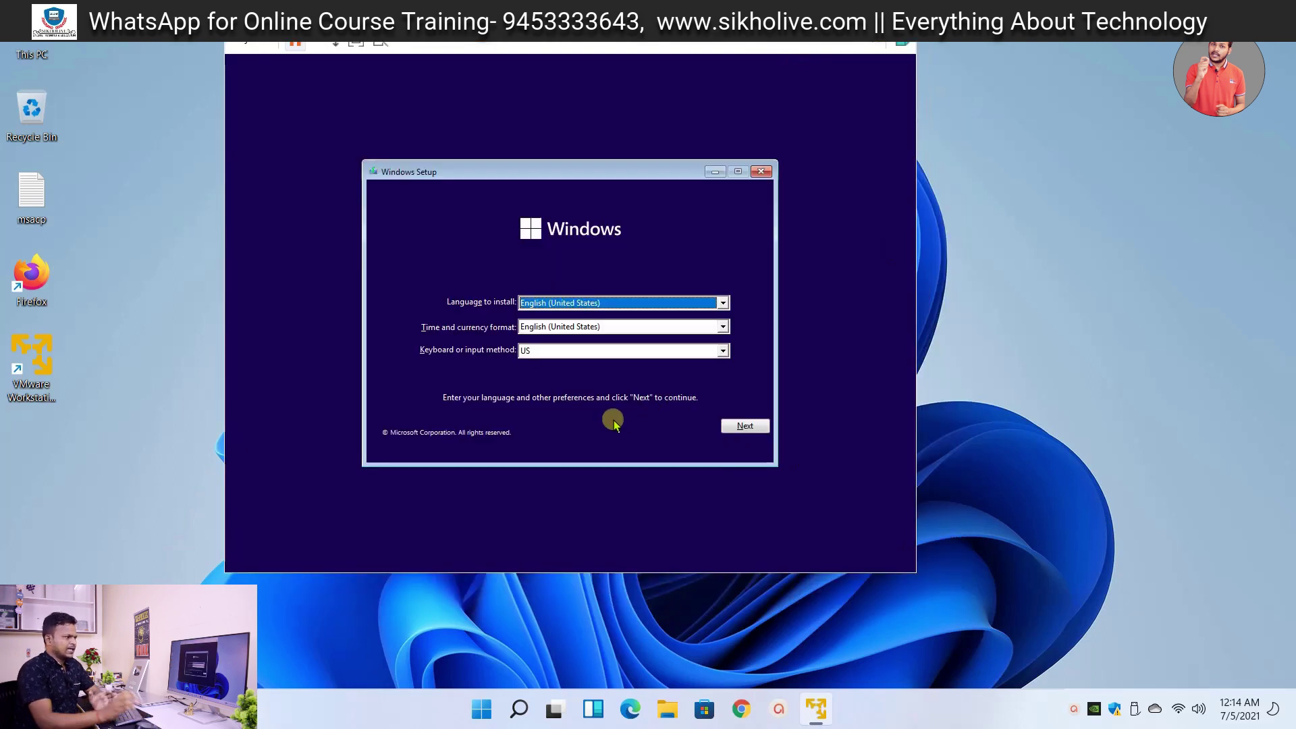
{"action": "left_click", "coordinate": [745, 423]}
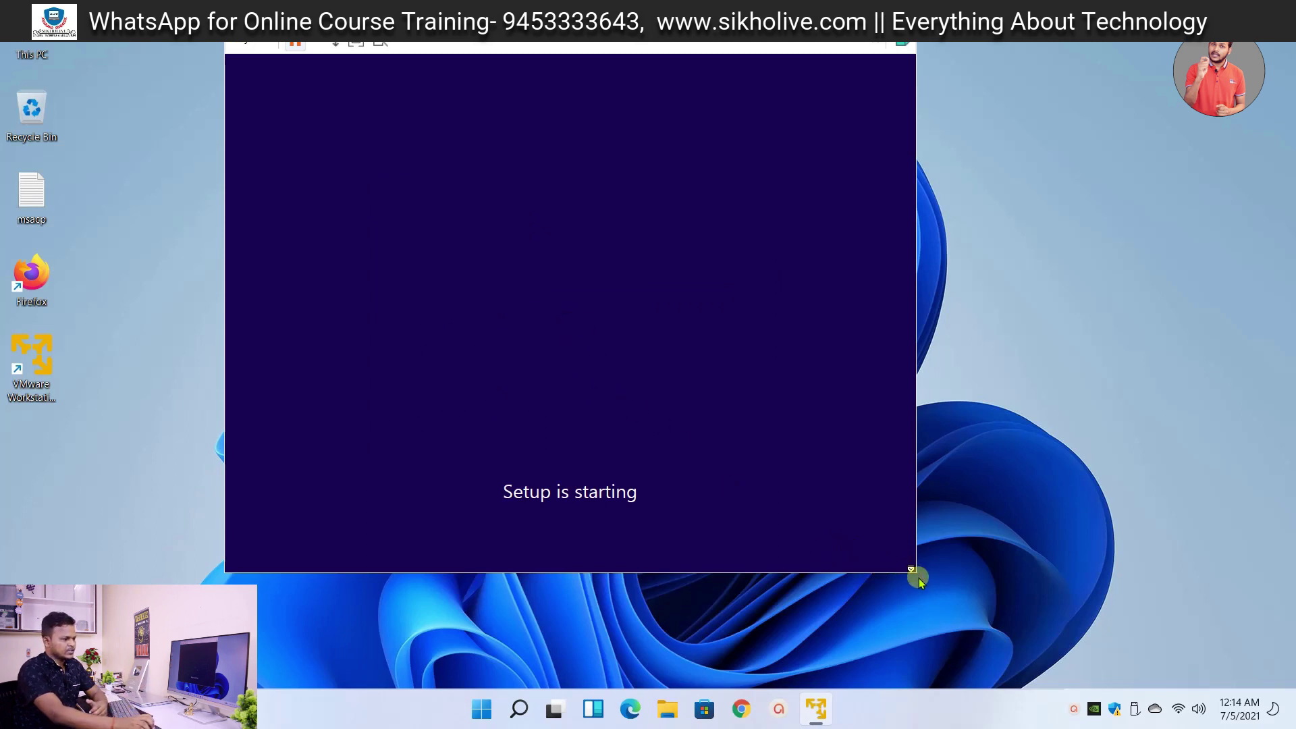
{"action": "right_click", "coordinate": [1078, 116]}
{"action": "left_click", "coordinate": [986, 432]}
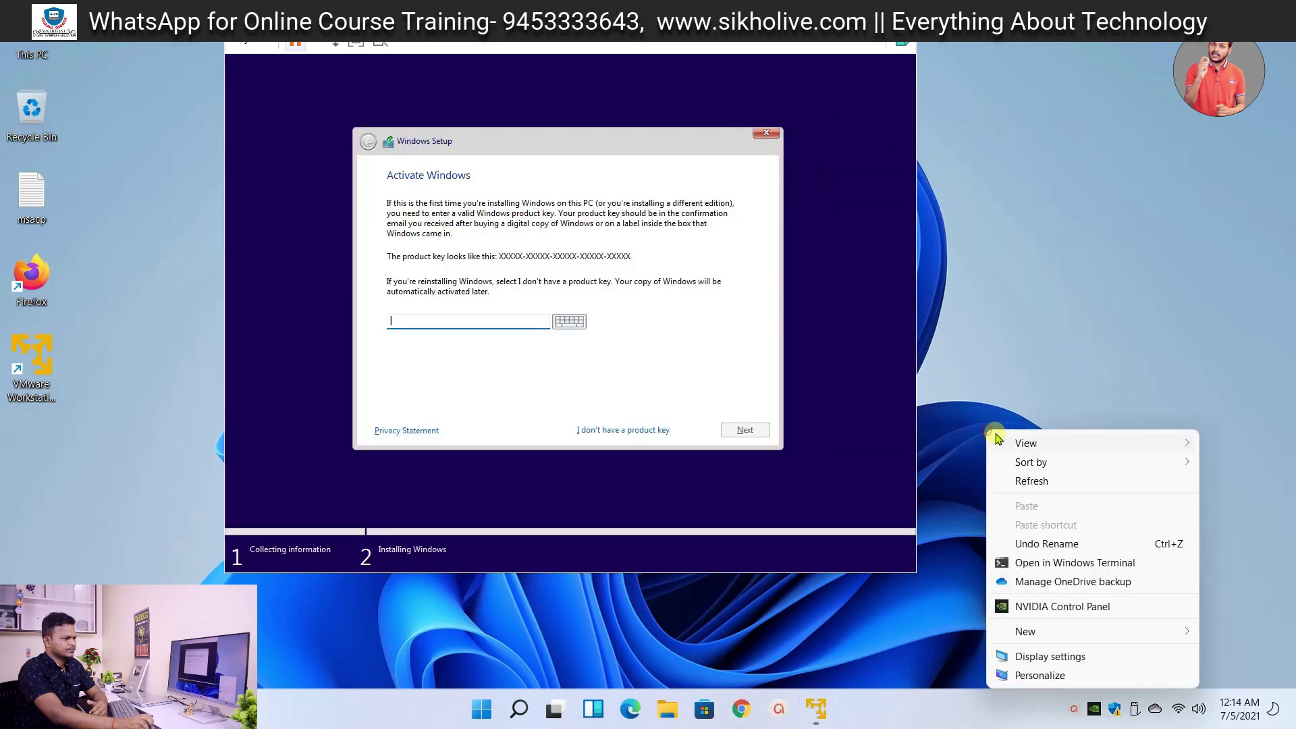
{"action": "left_click", "coordinate": [1027, 481]}
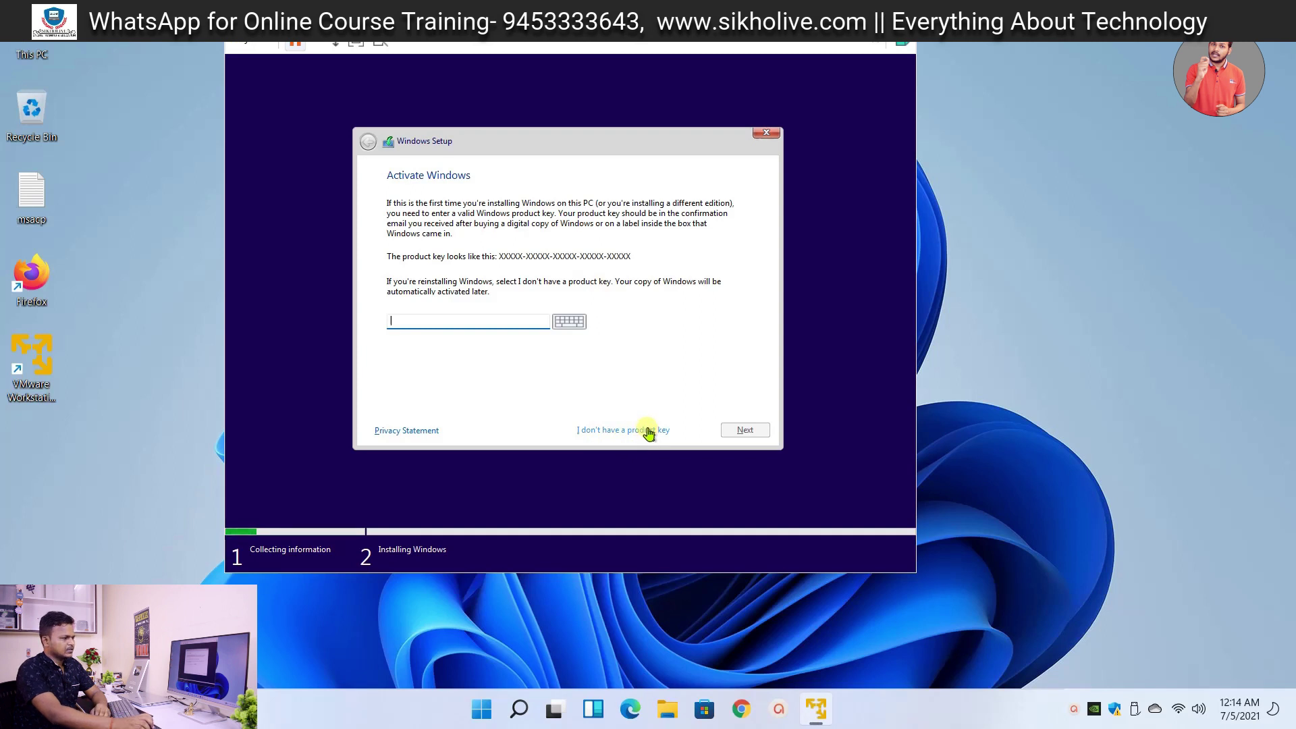
- Skip the product key, choose Windows 11 Pro N, and accept the licence terms
{"action": "left_click", "coordinate": [633, 433]}
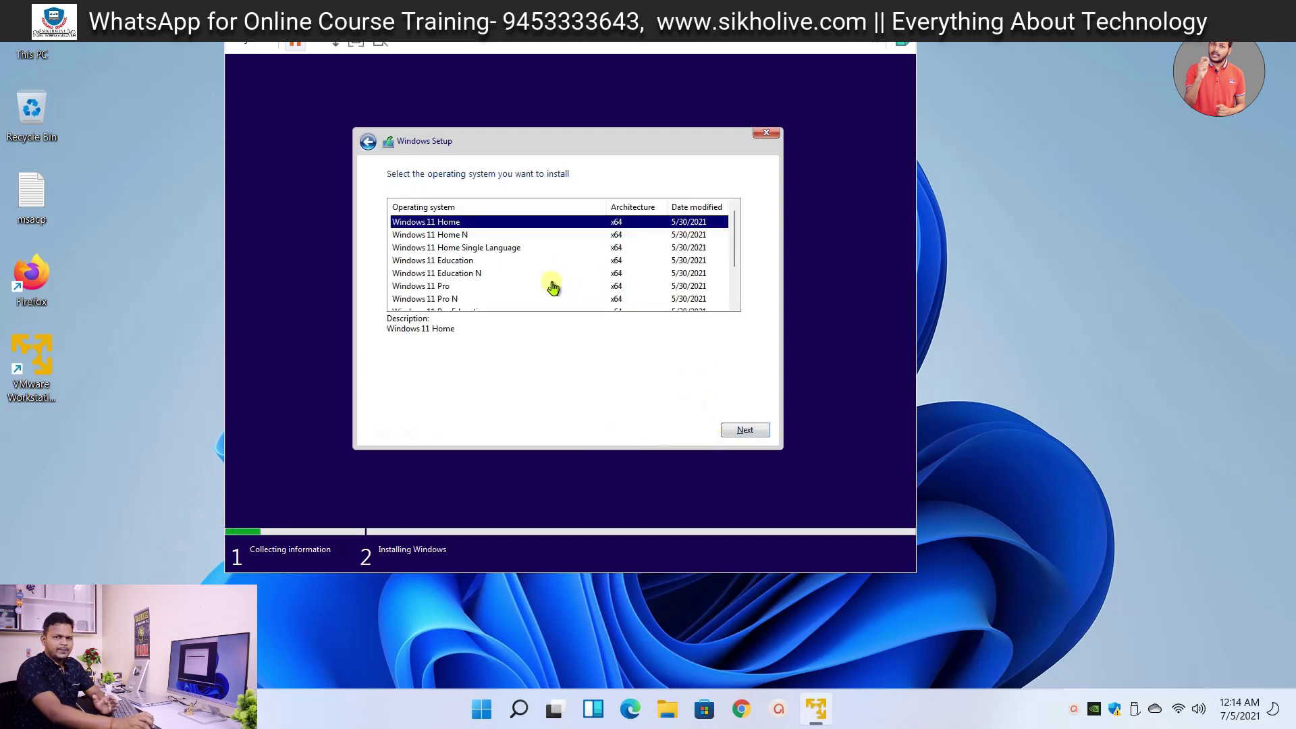
{"action": "left_click", "coordinate": [438, 298]}
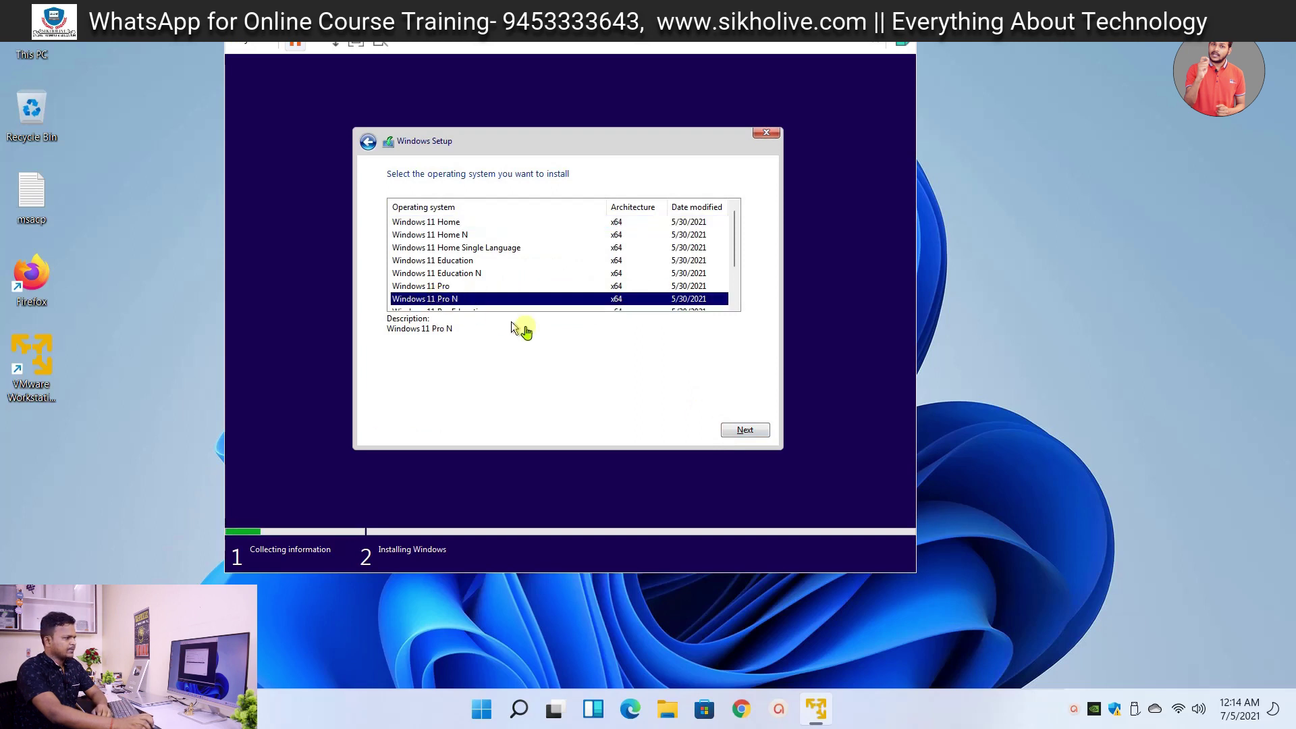
{"action": "left_click", "coordinate": [749, 429]}
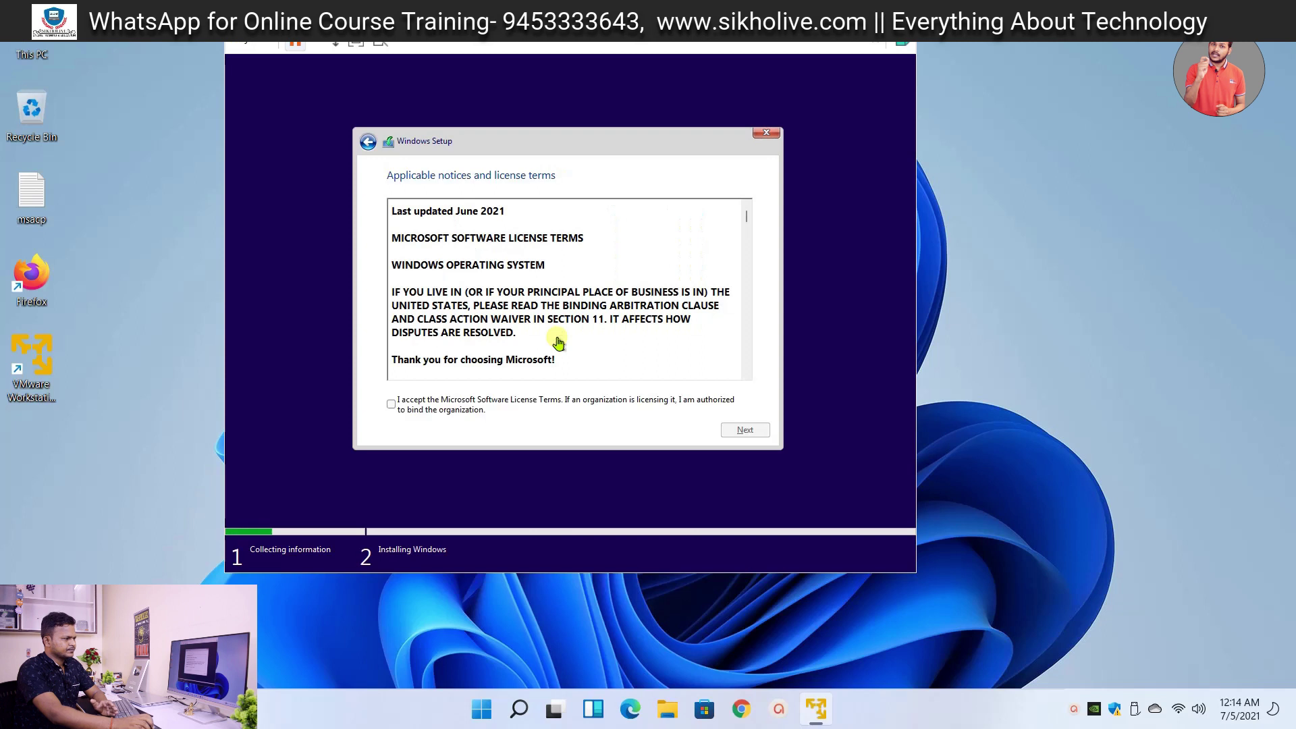
{"action": "left_click", "coordinate": [390, 403]}
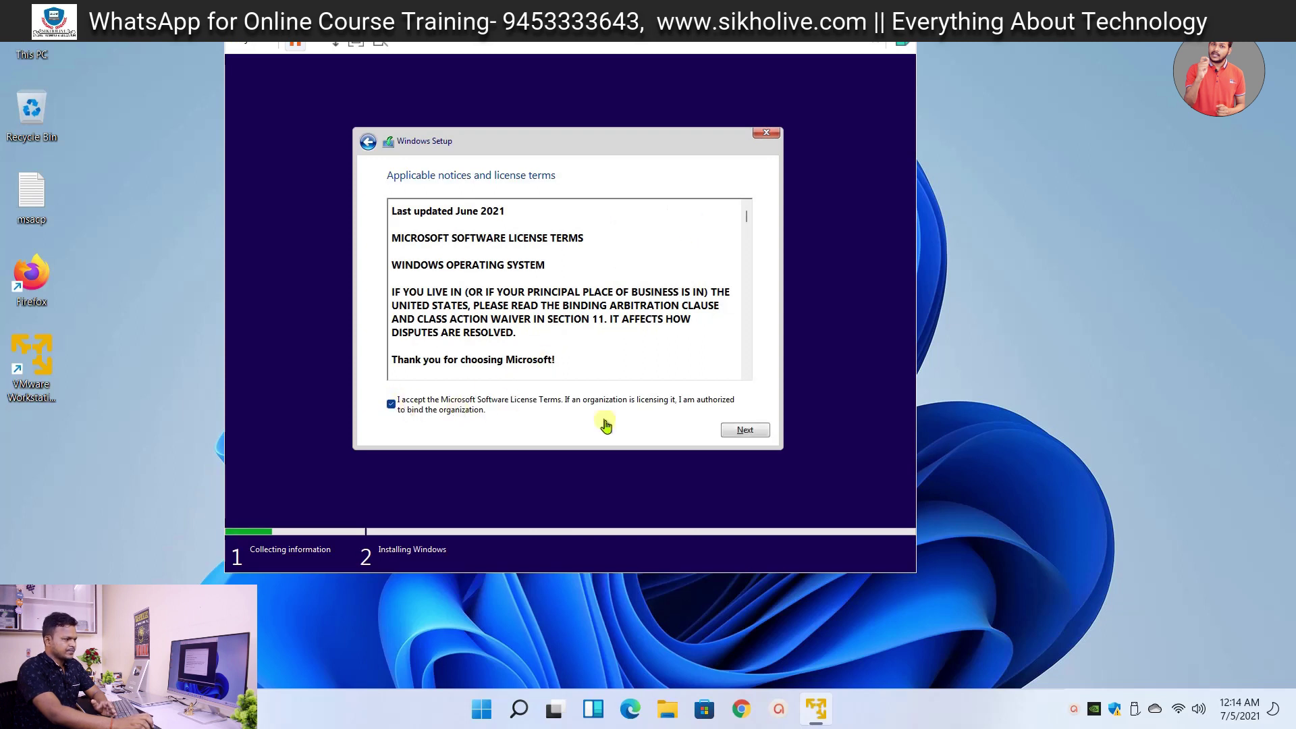
{"action": "left_click", "coordinate": [745, 430]}
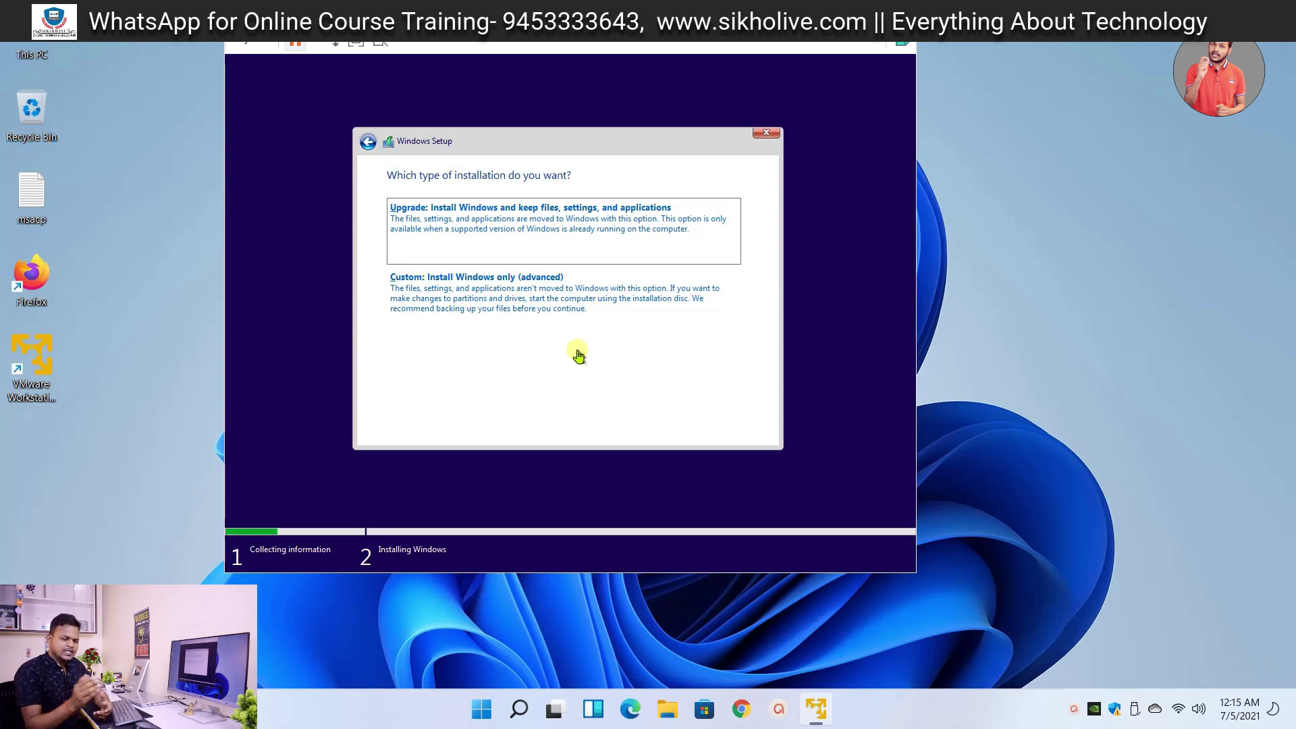
- Choose Custom install, create a new partition on Drive 0, and install onto Partition 3
{"action": "left_click", "coordinate": [533, 307]}
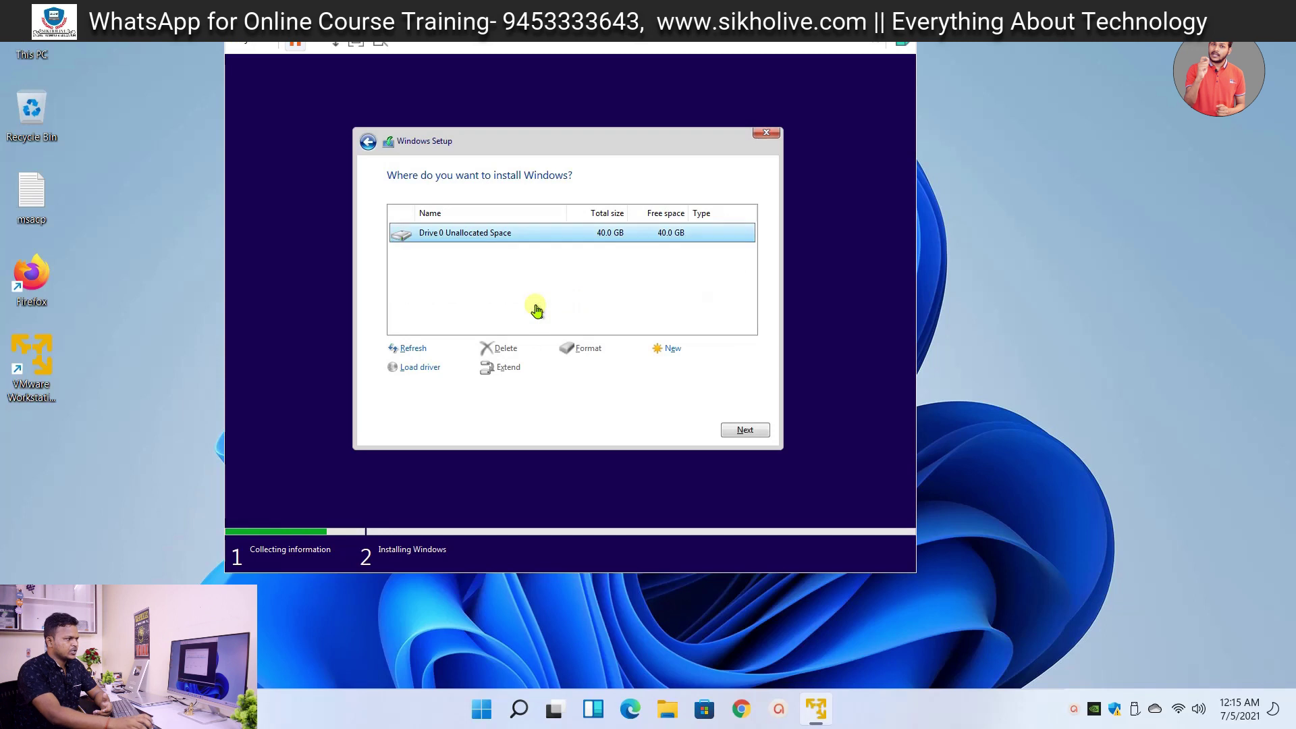
{"action": "left_click", "coordinate": [673, 348]}
{"action": "left_click", "coordinate": [690, 368]}
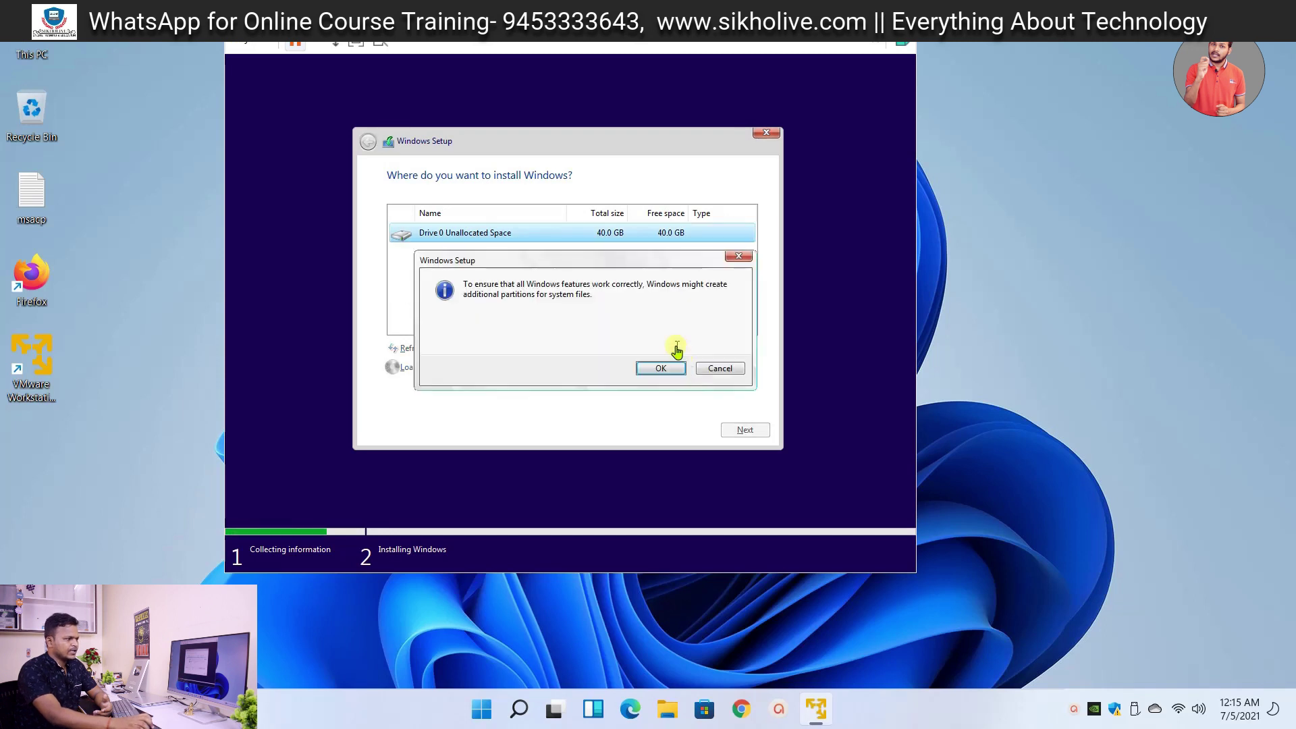
{"action": "left_click", "coordinate": [657, 378]}
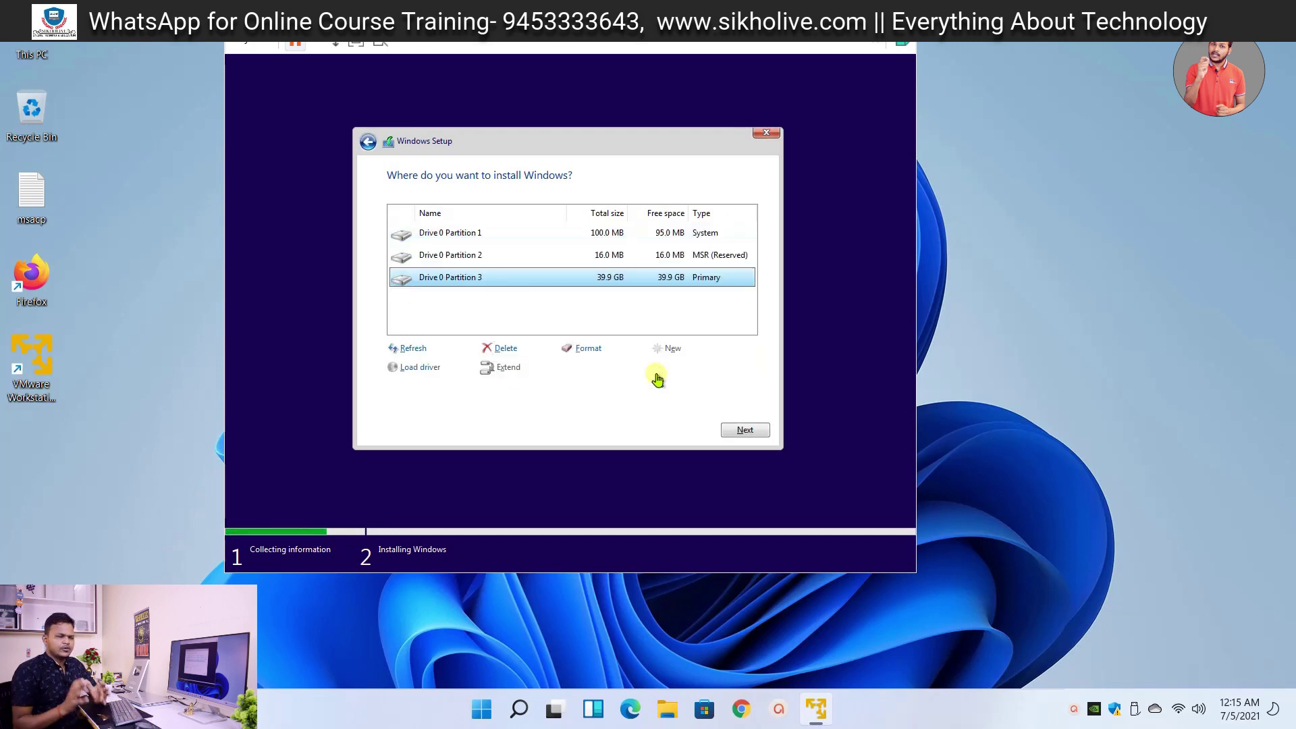
{"action": "left_click", "coordinate": [743, 432]}
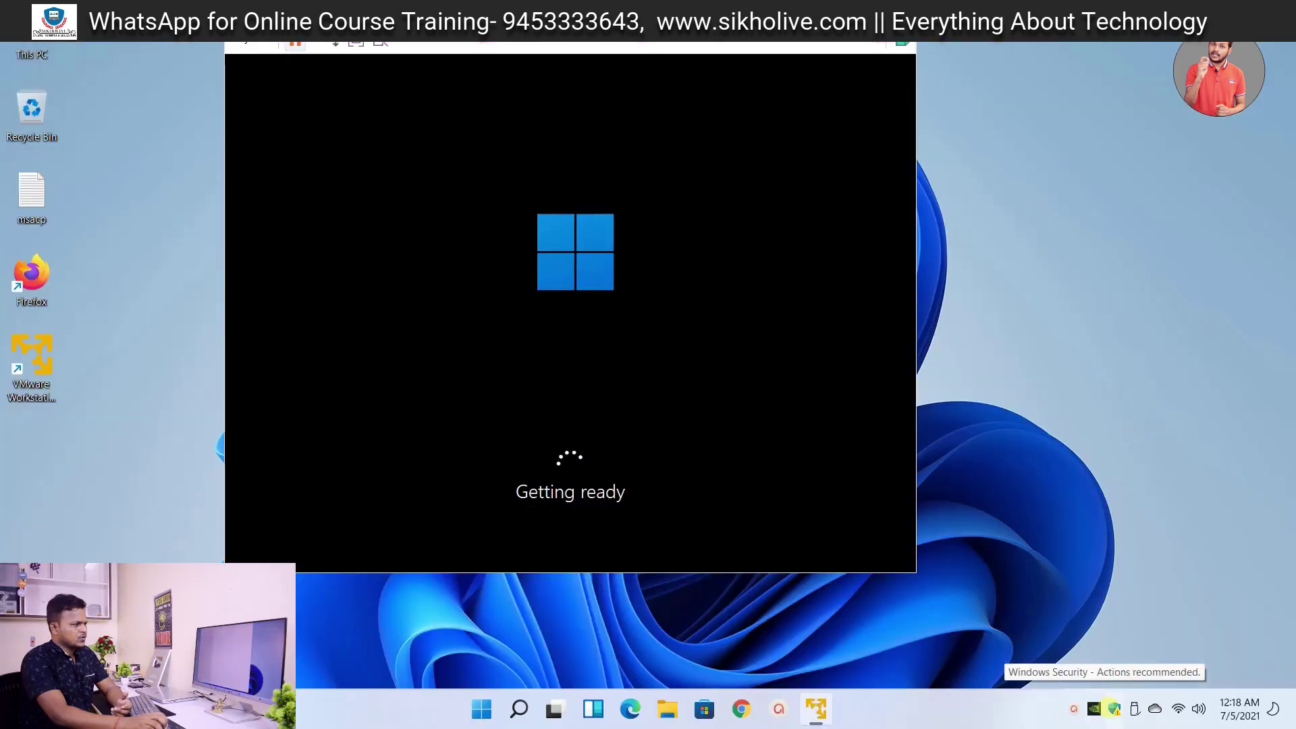
- Turn on automatic sample submission in the host's Windows Security, then close it
{"action": "left_click", "coordinate": [1116, 709]}
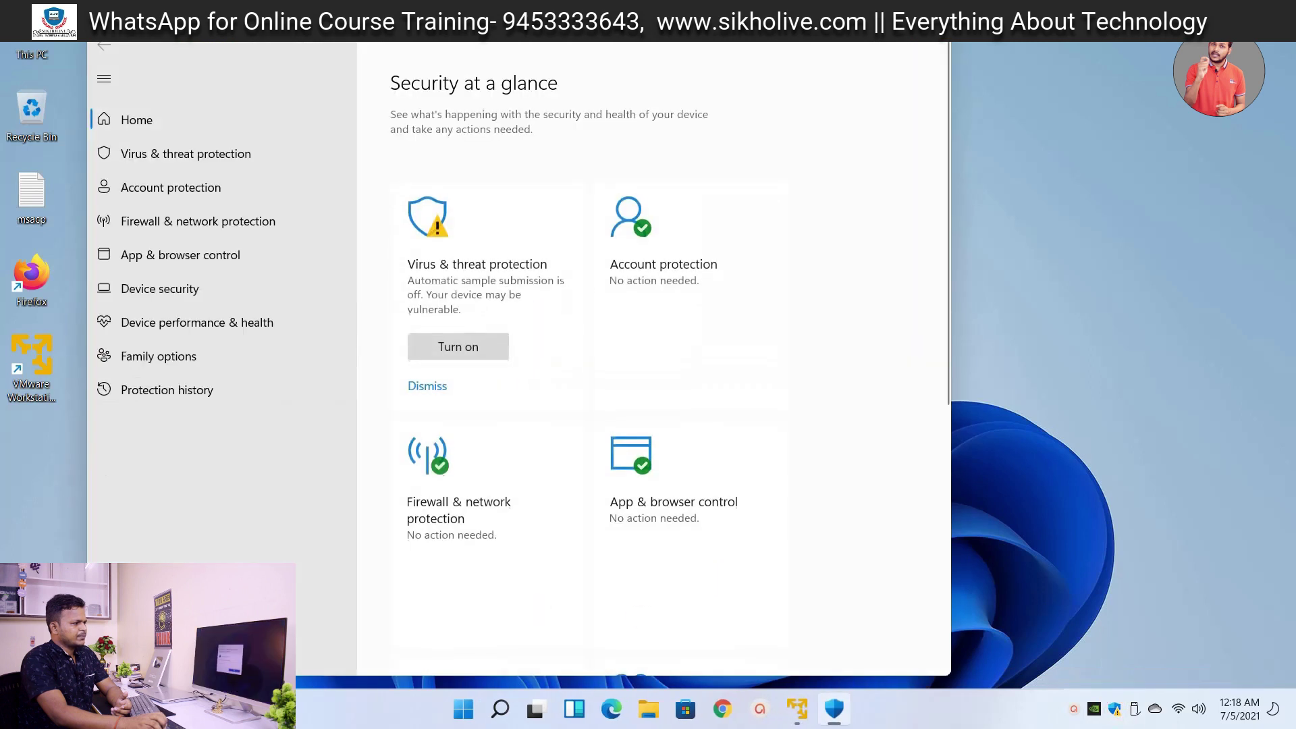
{"action": "left_click", "coordinate": [444, 346]}
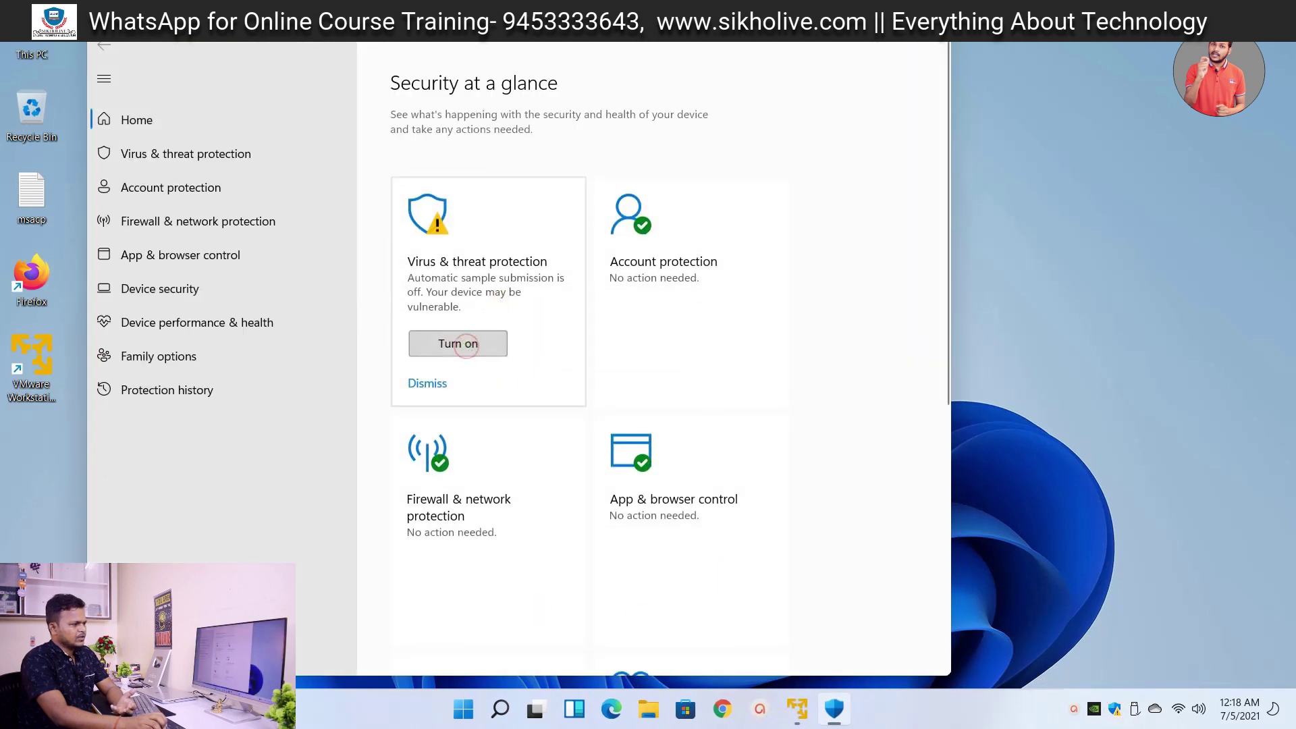
{"action": "left_click", "coordinate": [936, 40]}
- Turn off the host's Wi-Fi from Quick Settings while the VM setup continues
{"action": "left_click", "coordinate": [976, 368]}
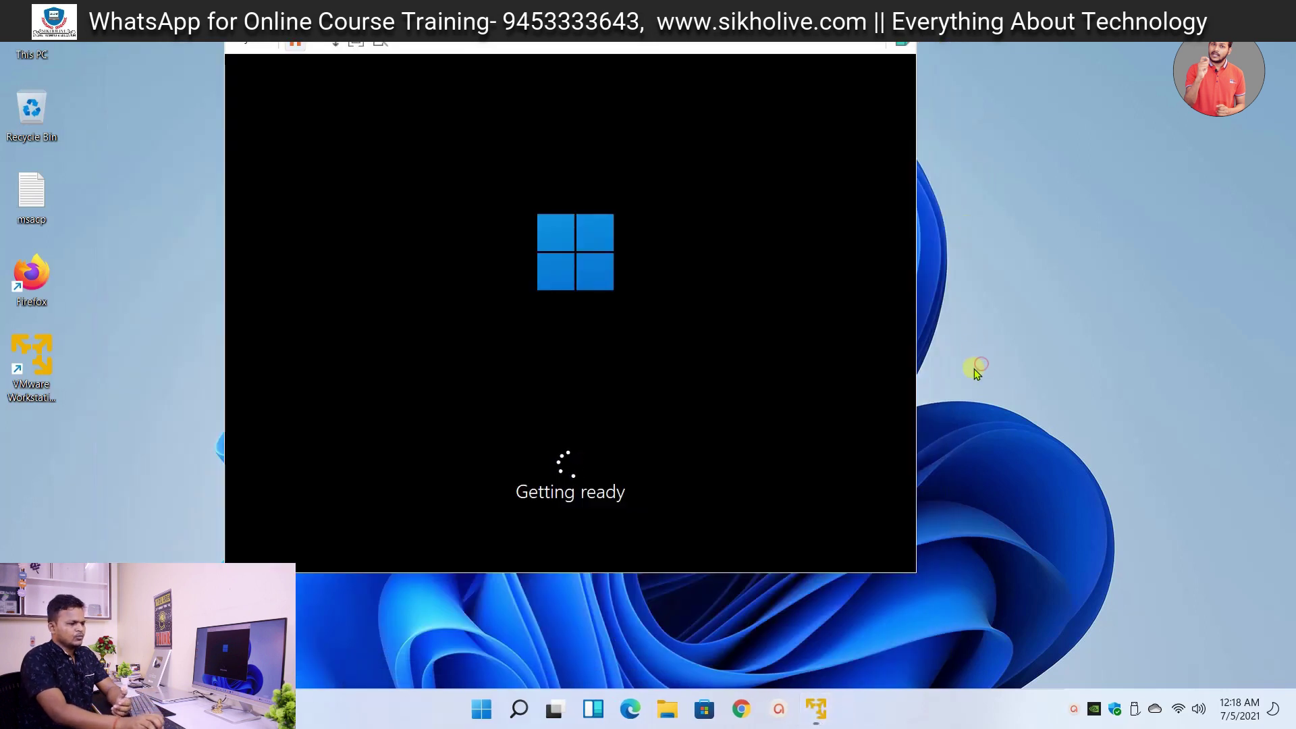
{"action": "left_click", "coordinate": [1181, 699]}
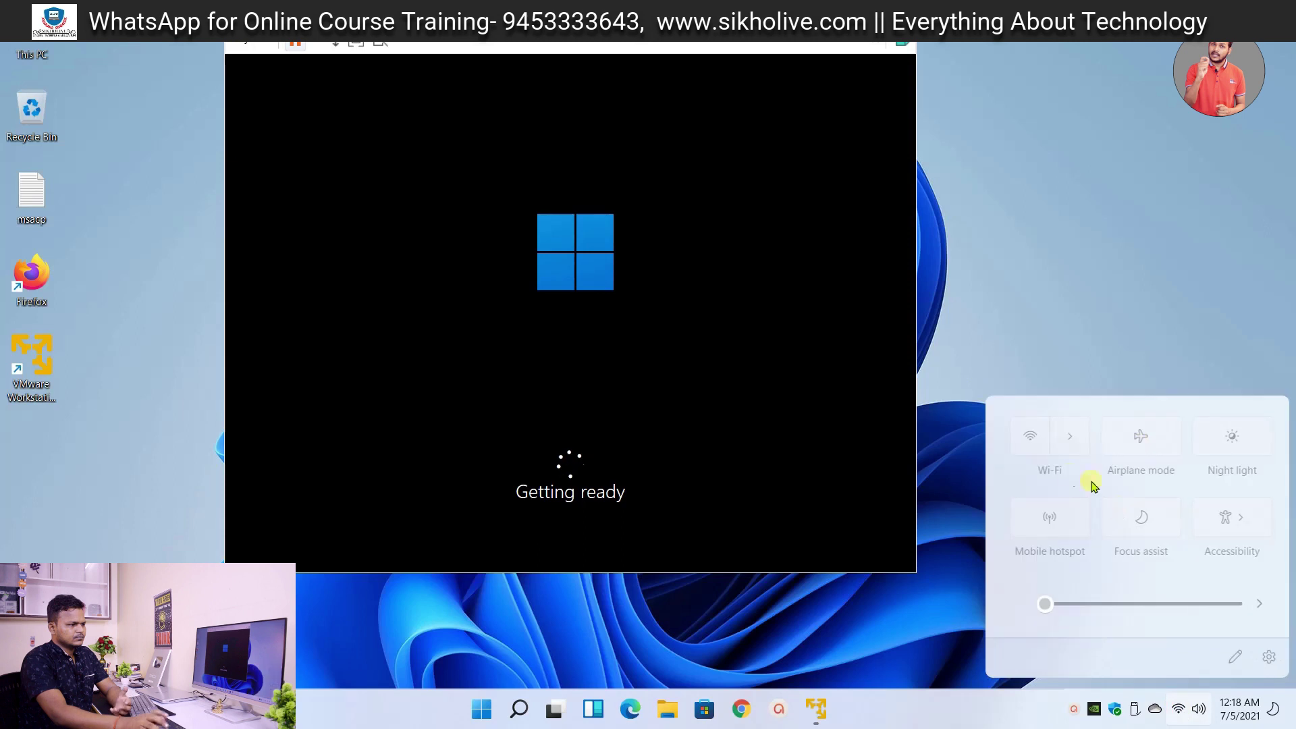
{"action": "left_click", "coordinate": [1039, 454]}
{"action": "left_click", "coordinate": [1106, 235]}
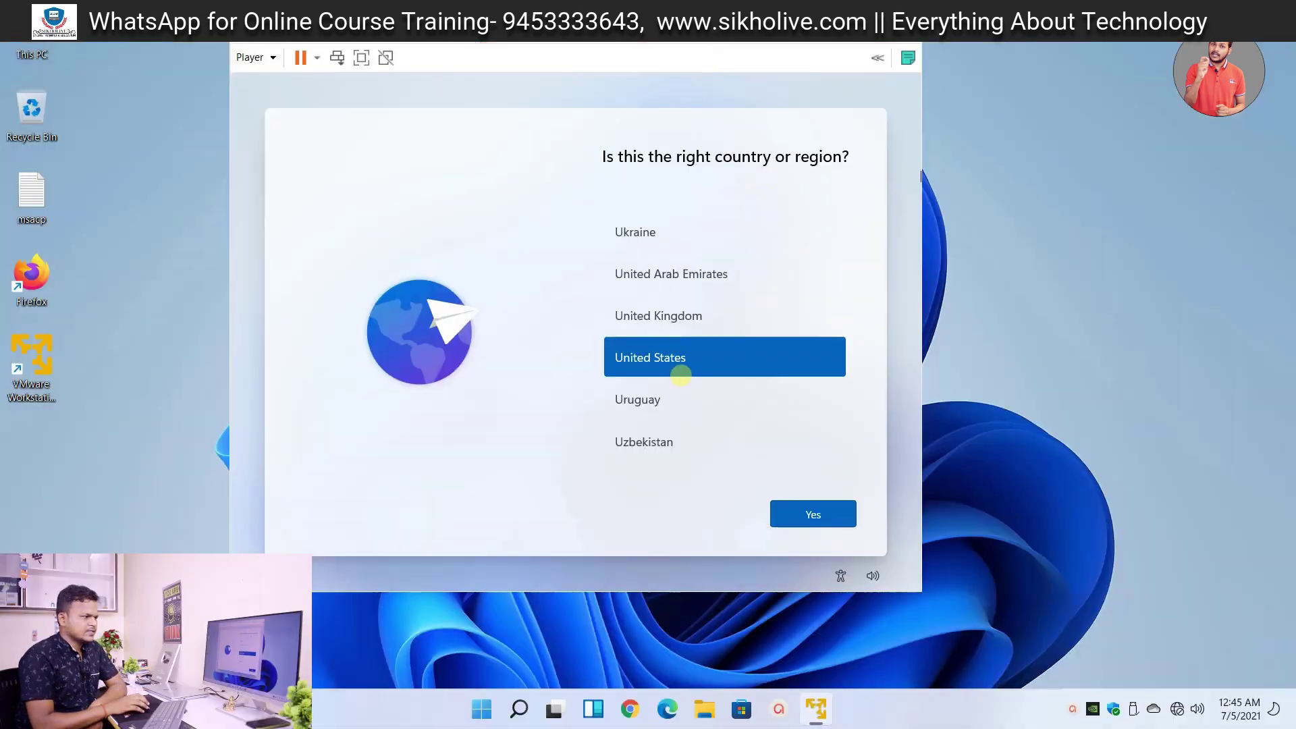
- Confirm United States and US keyboard, skip a second layout, and continue with limited offline setup
{"action": "left_click", "coordinate": [813, 516]}
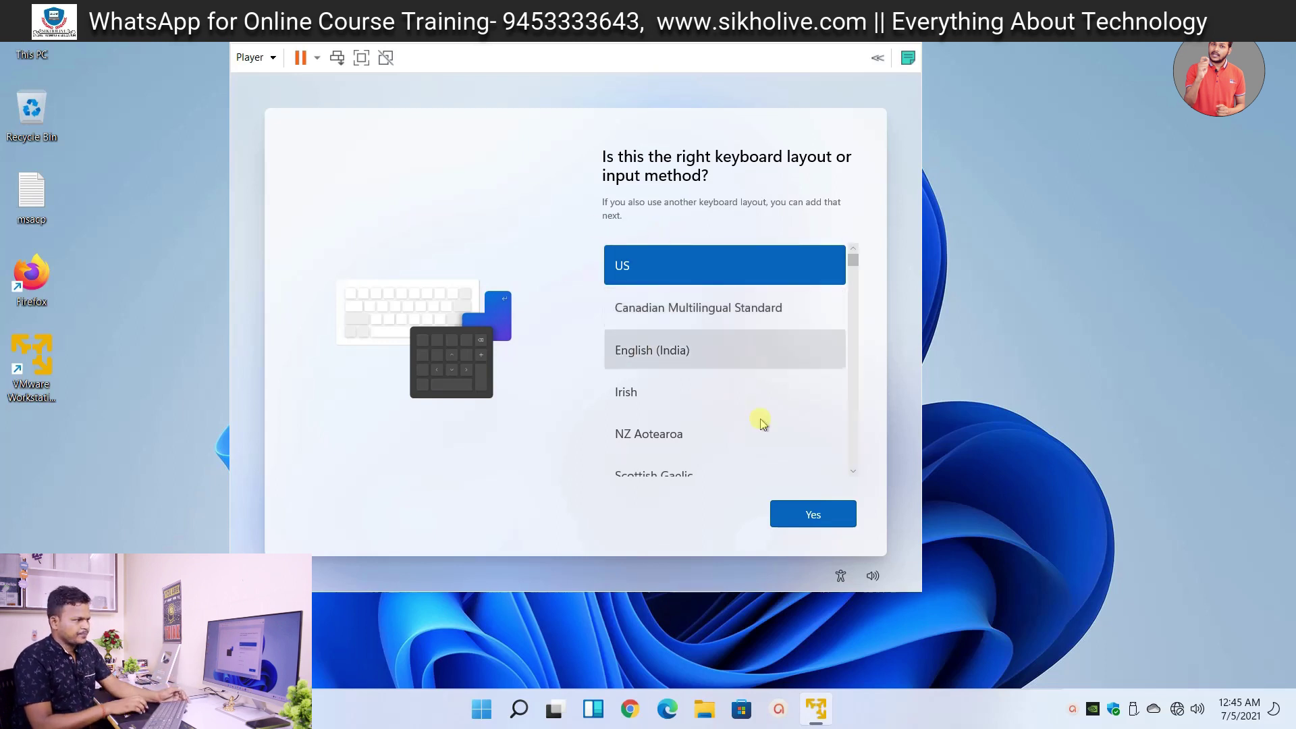
{"action": "left_click", "coordinate": [816, 514]}
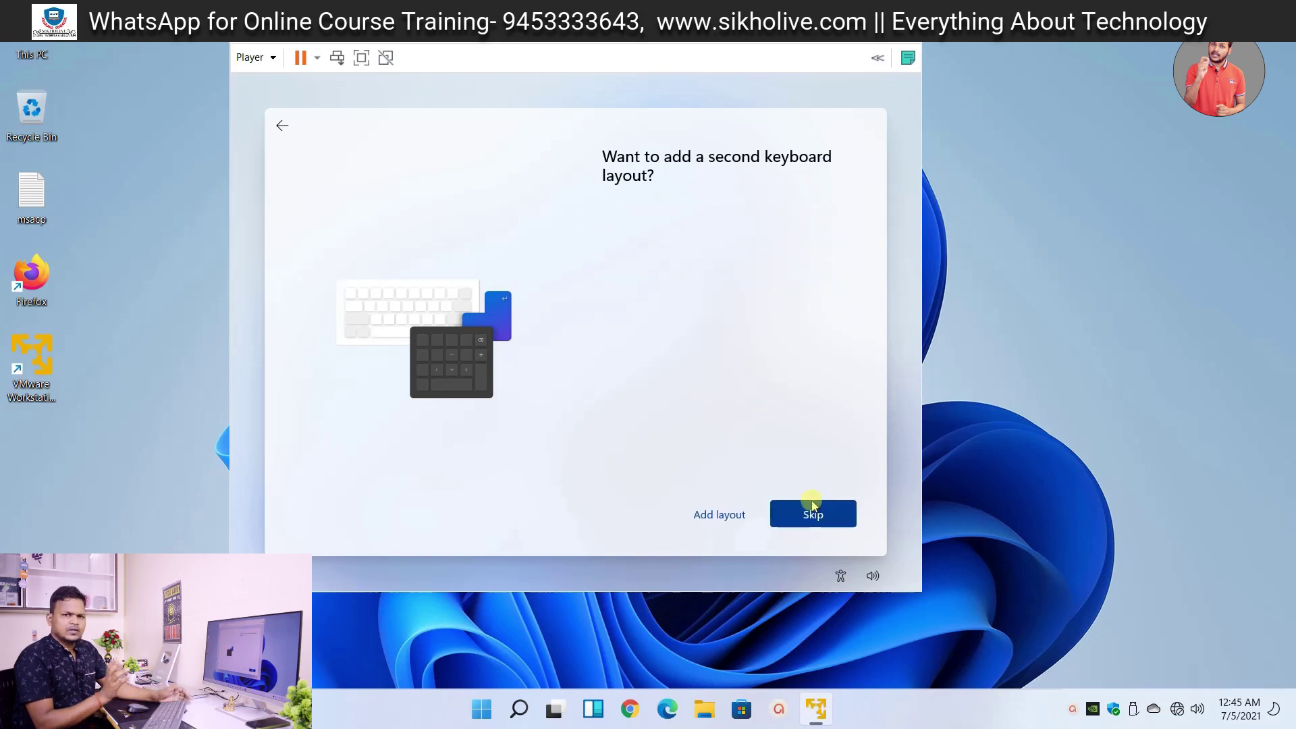
{"action": "left_click", "coordinate": [828, 506]}
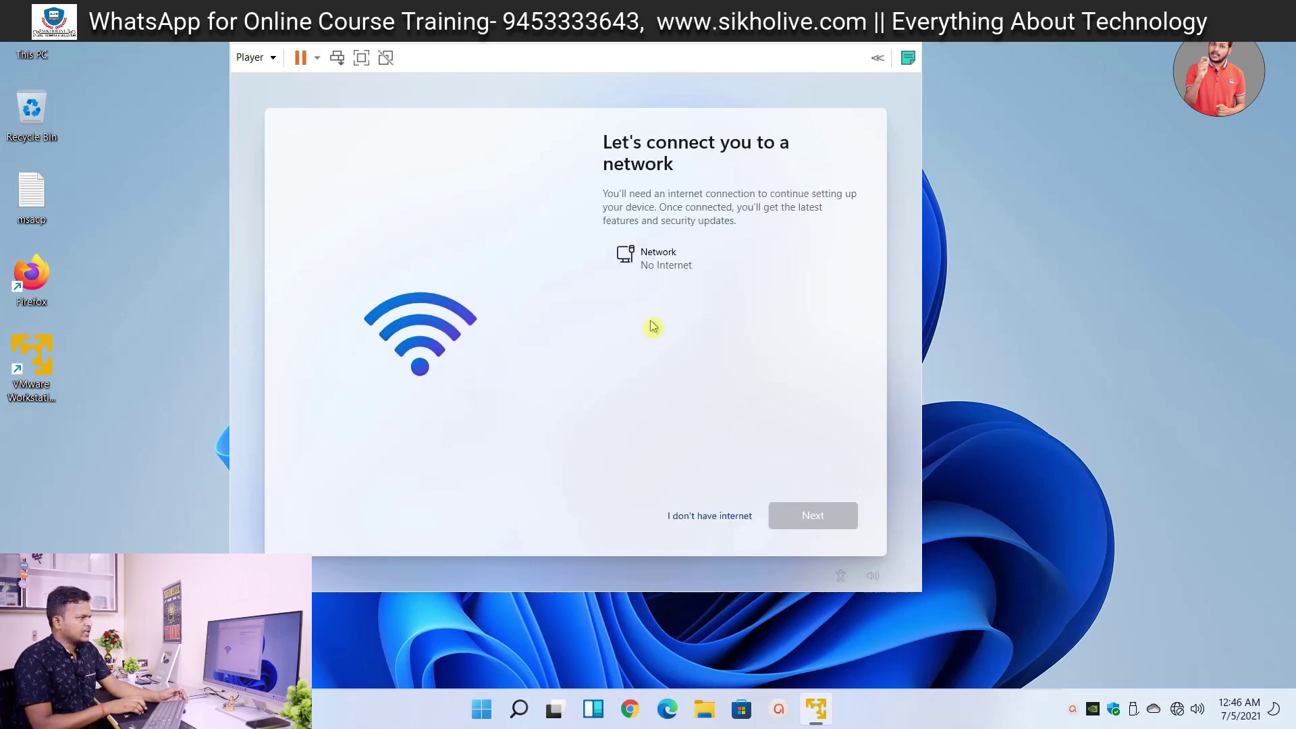
{"action": "left_click", "coordinate": [702, 521]}
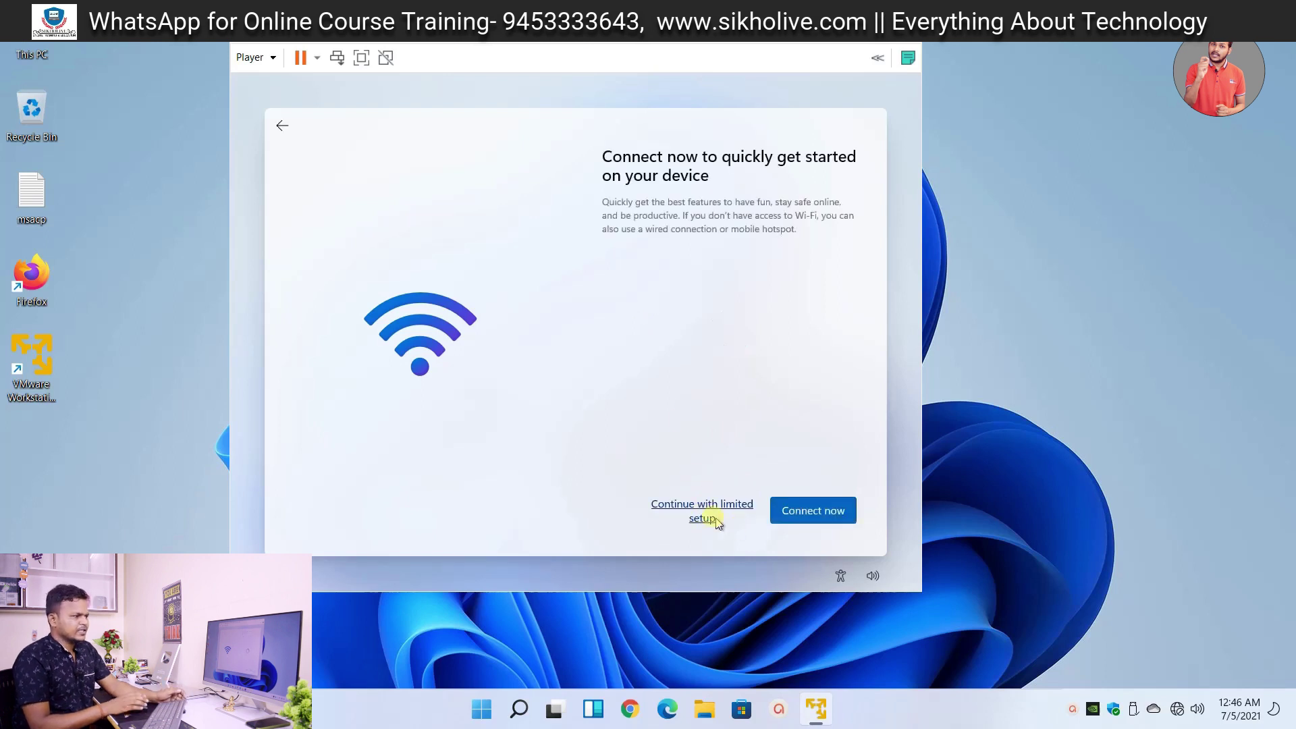
{"action": "left_click", "coordinate": [702, 511]}
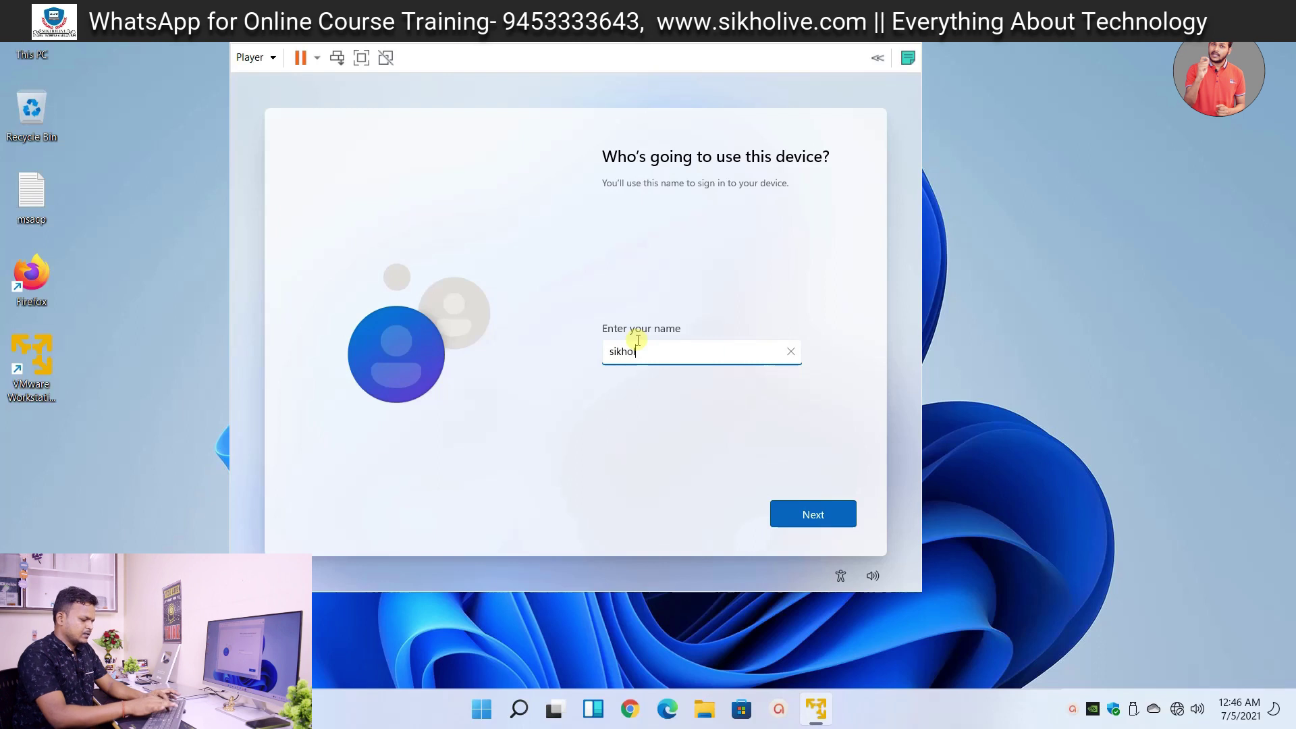
- Confirm the user name, then enter and confirm the account password
{"action": "left_click", "coordinate": [851, 517]}
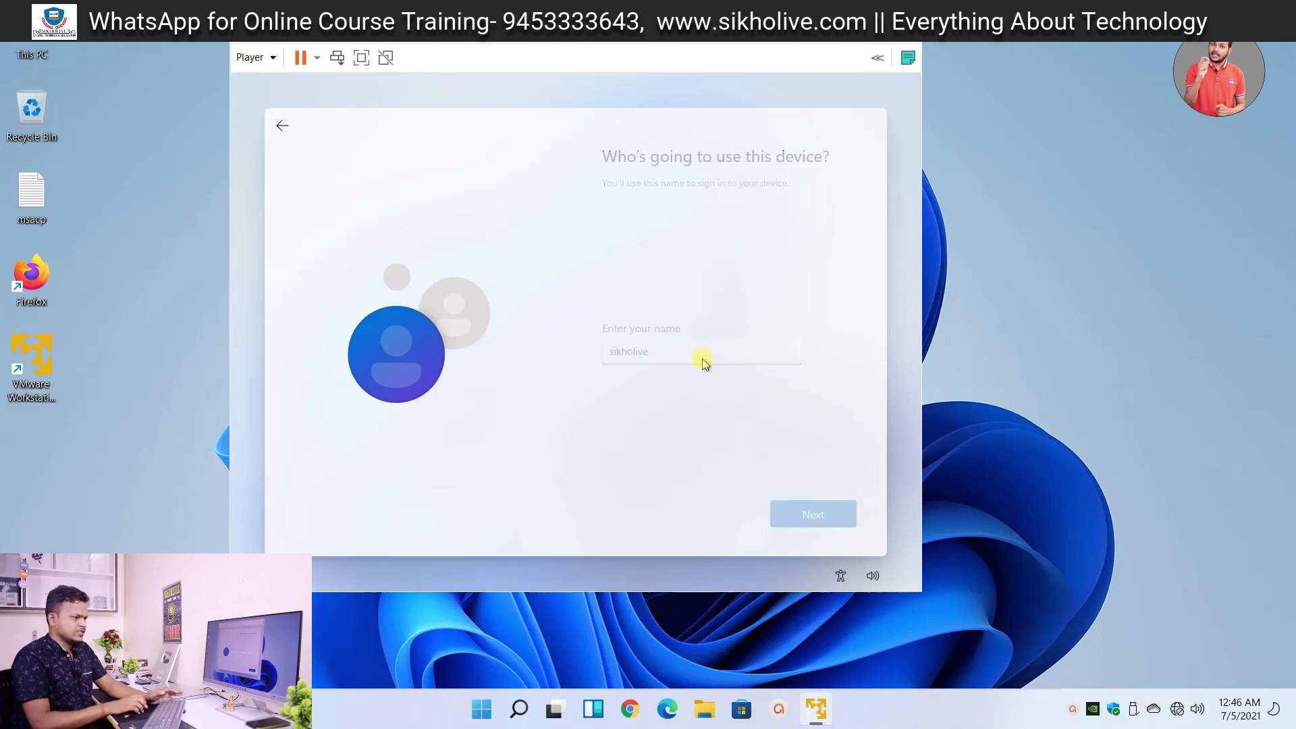
{"action": "type", "text": "1234"}
{"action": "left_click", "coordinate": [817, 513]}
{"action": "type", "text": "1234"}
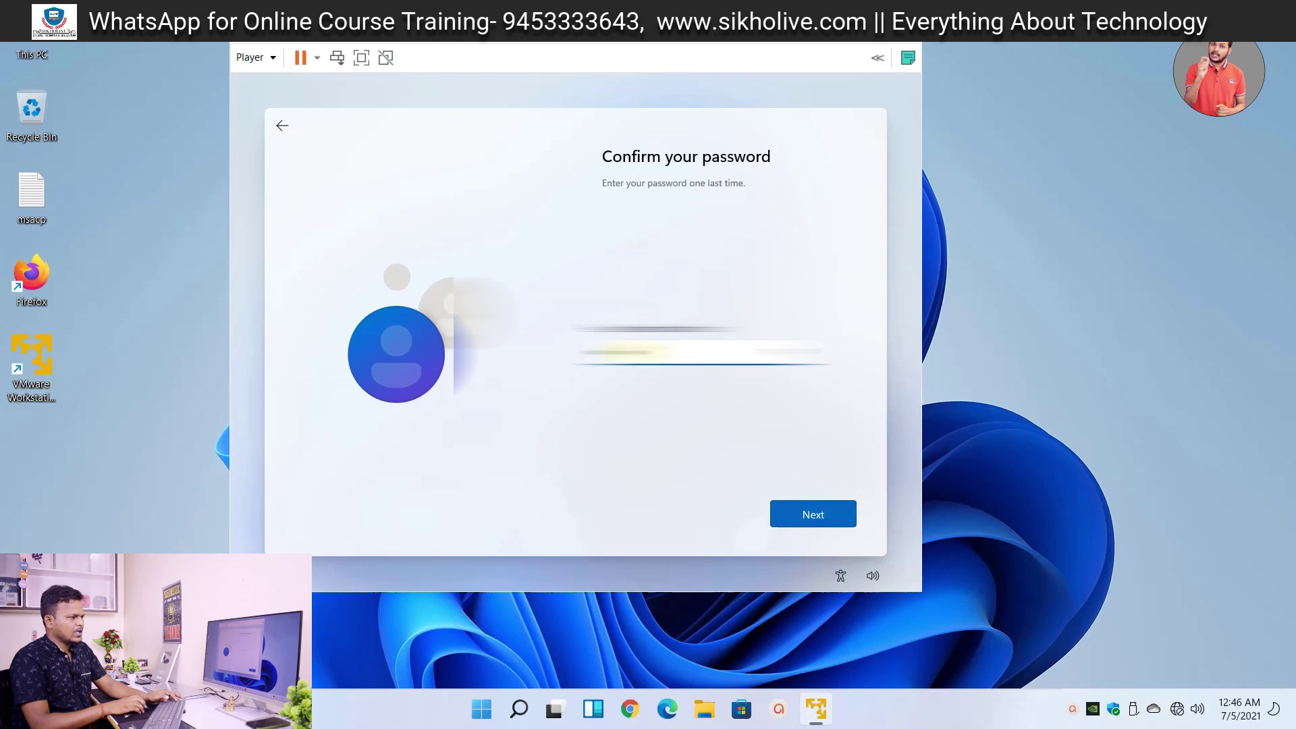
{"action": "left_click", "coordinate": [776, 513]}
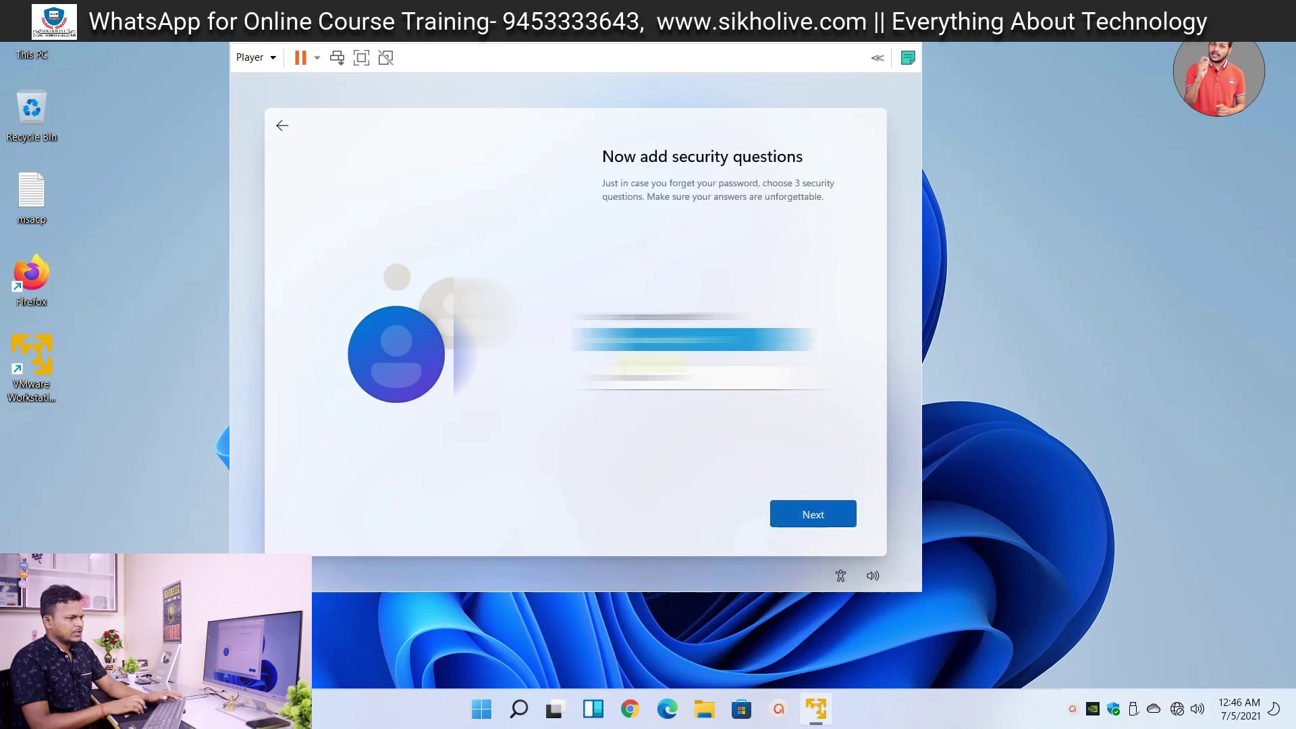
- Pick the first and second security questions and type an answer for them
{"action": "key", "text": "space"}
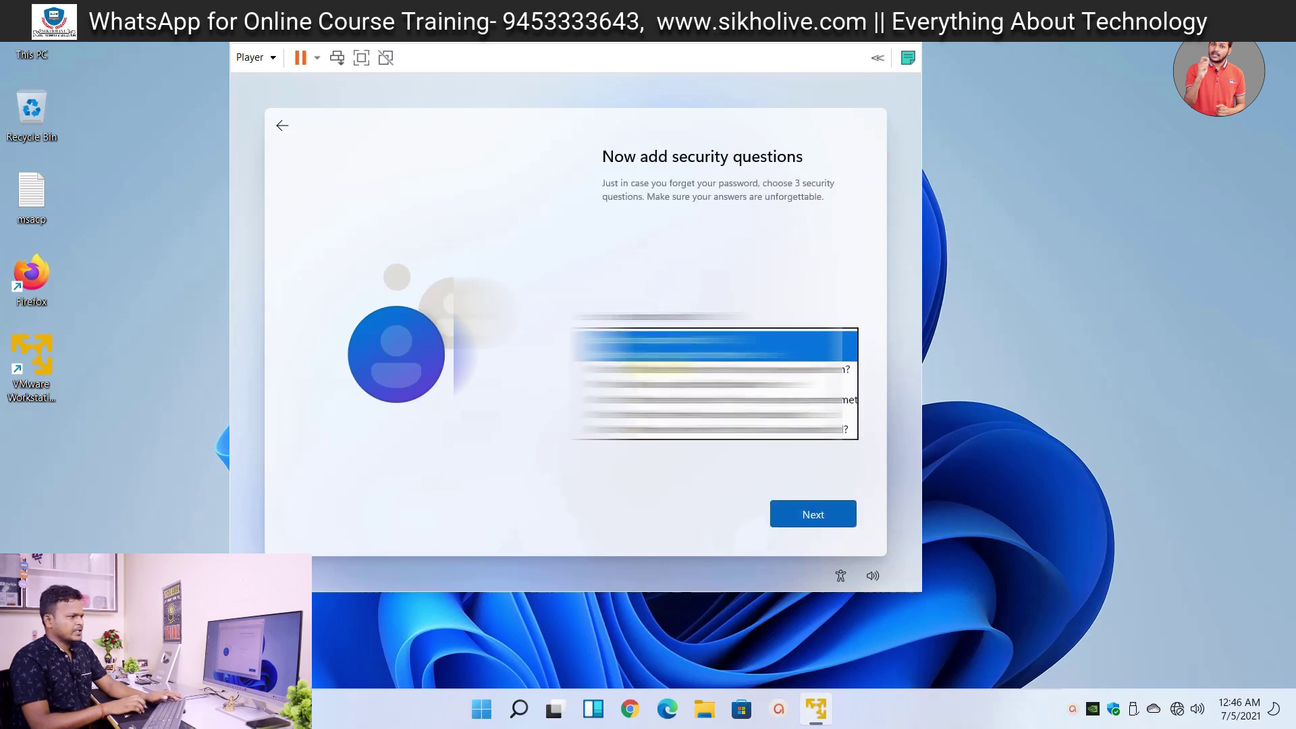
{"action": "key", "text": "Return"}
{"action": "key", "text": "Tab"}
{"action": "left_click", "coordinate": [652, 339]}
{"action": "key", "text": "Return"}
{"action": "key", "text": "Tab"}
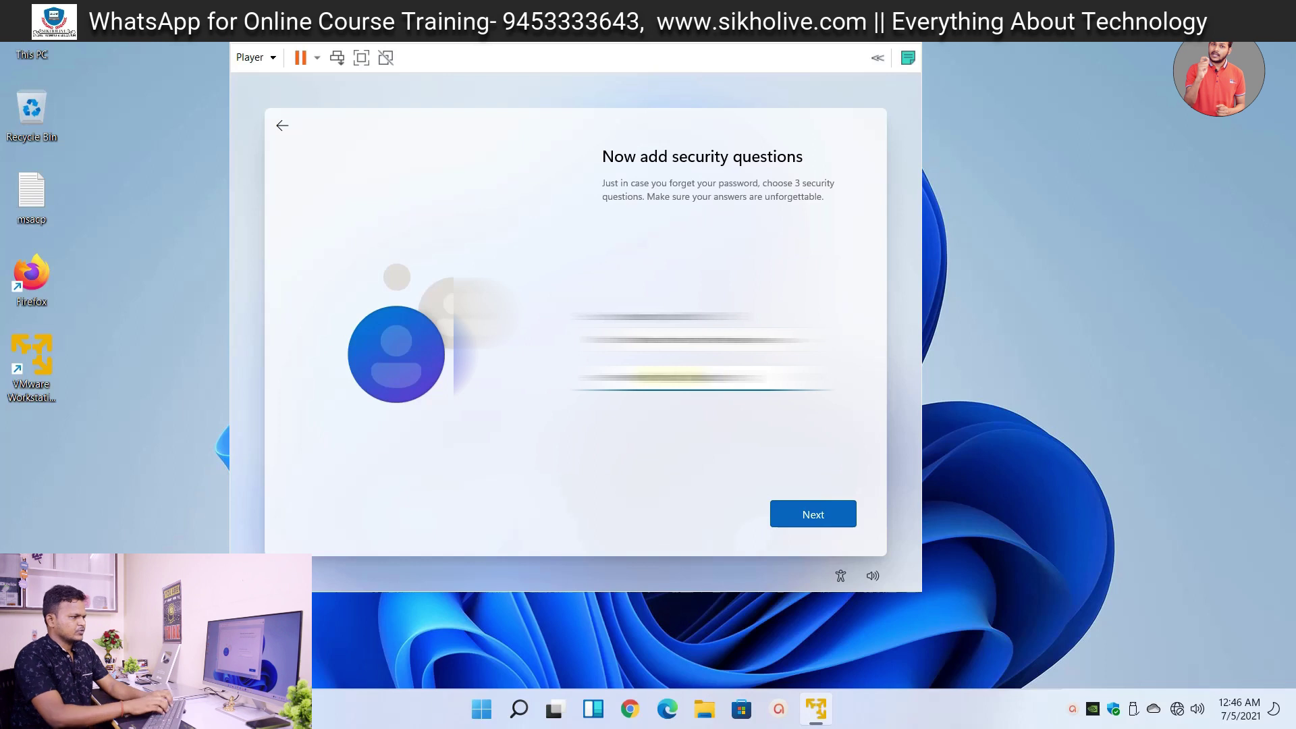
{"action": "key", "text": "Tab"}
{"action": "key", "text": "Return"}
{"action": "key", "text": "Return"}
{"action": "key", "text": "Tab"}
{"action": "type", "text": "abc"}
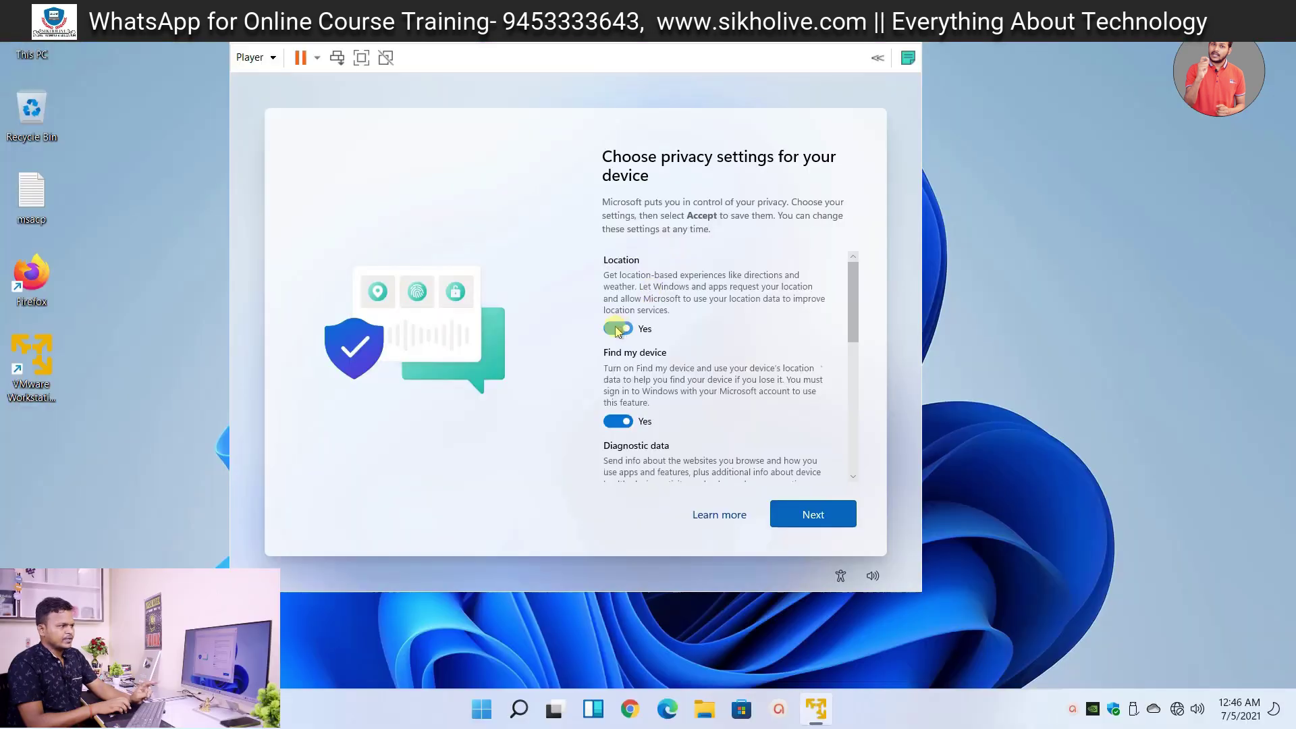
- Set Location, Find my device and Advertising ID to No, then accept the privacy settings
{"action": "left_click", "coordinate": [616, 329]}
{"action": "left_click", "coordinate": [618, 419]}
{"action": "scroll", "coordinate": [621, 405], "scroll_direction": "down", "scroll_amount": 3}
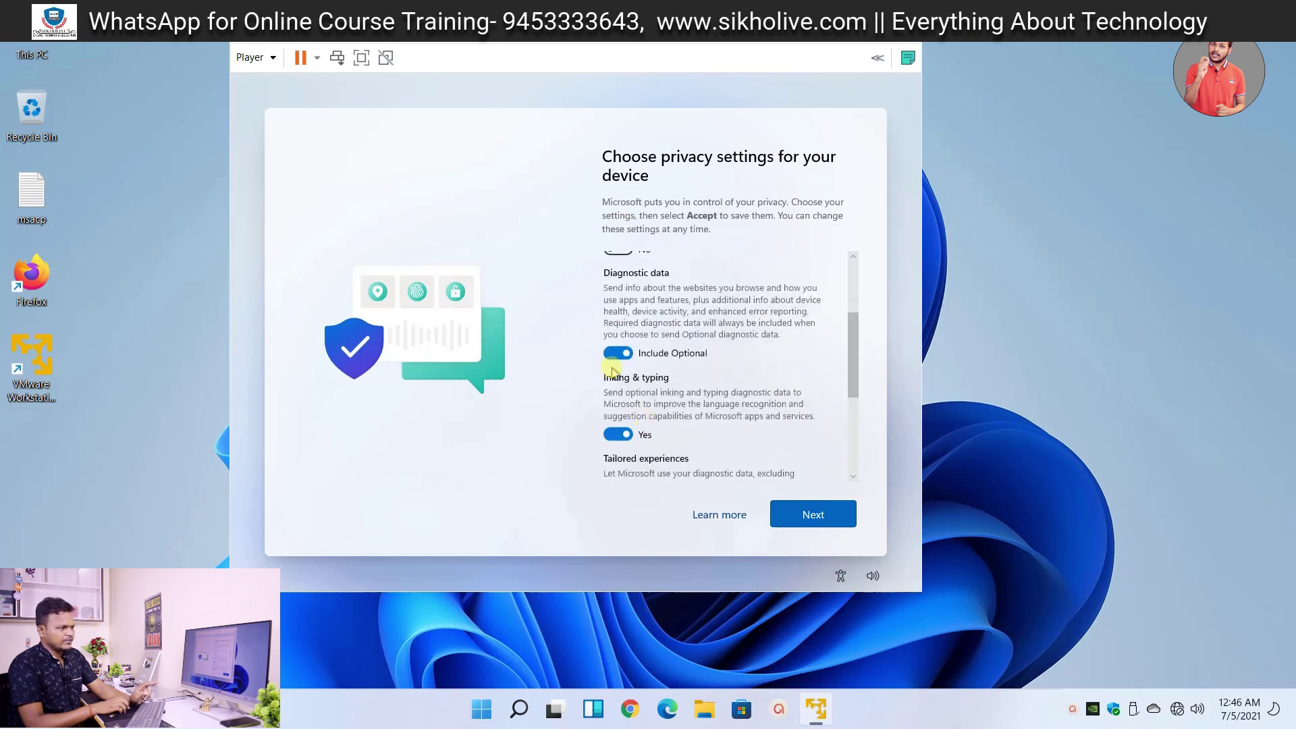
{"action": "scroll", "coordinate": [628, 394], "scroll_direction": "down", "scroll_amount": 3}
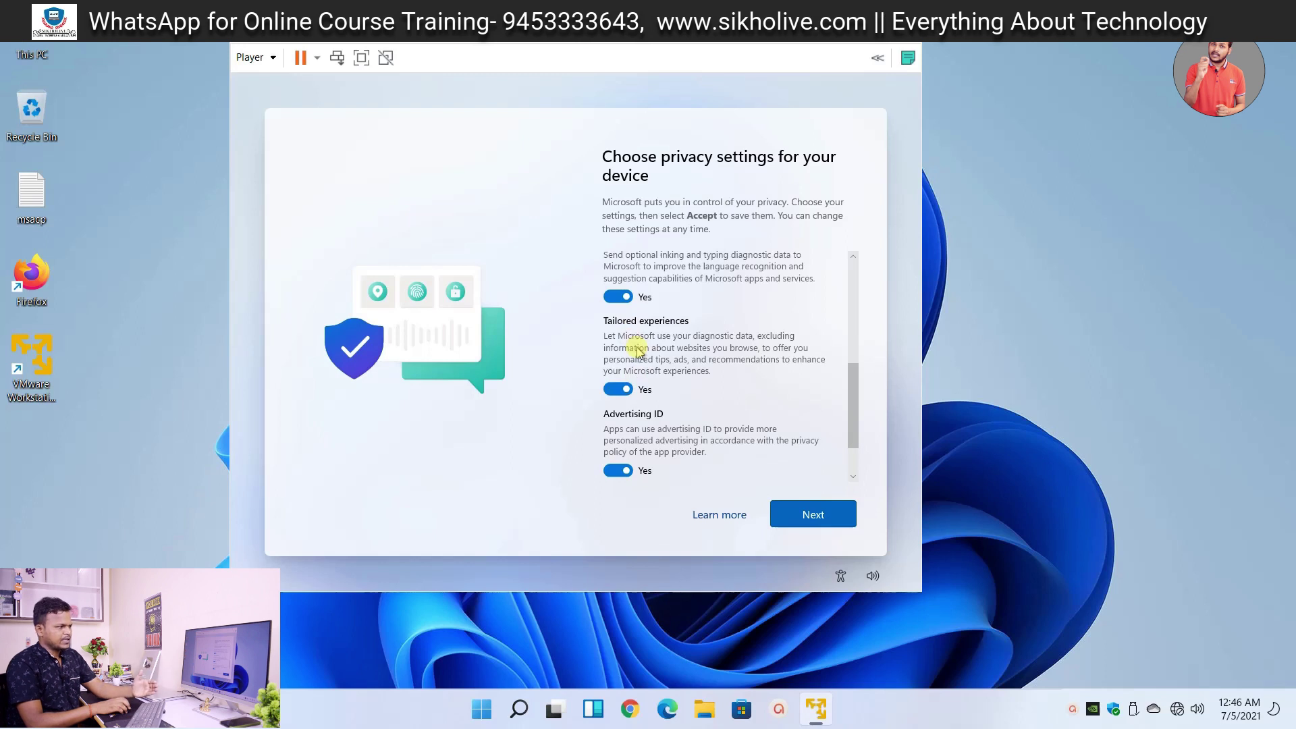
{"action": "left_click", "coordinate": [617, 470]}
{"action": "left_click", "coordinate": [785, 513]}
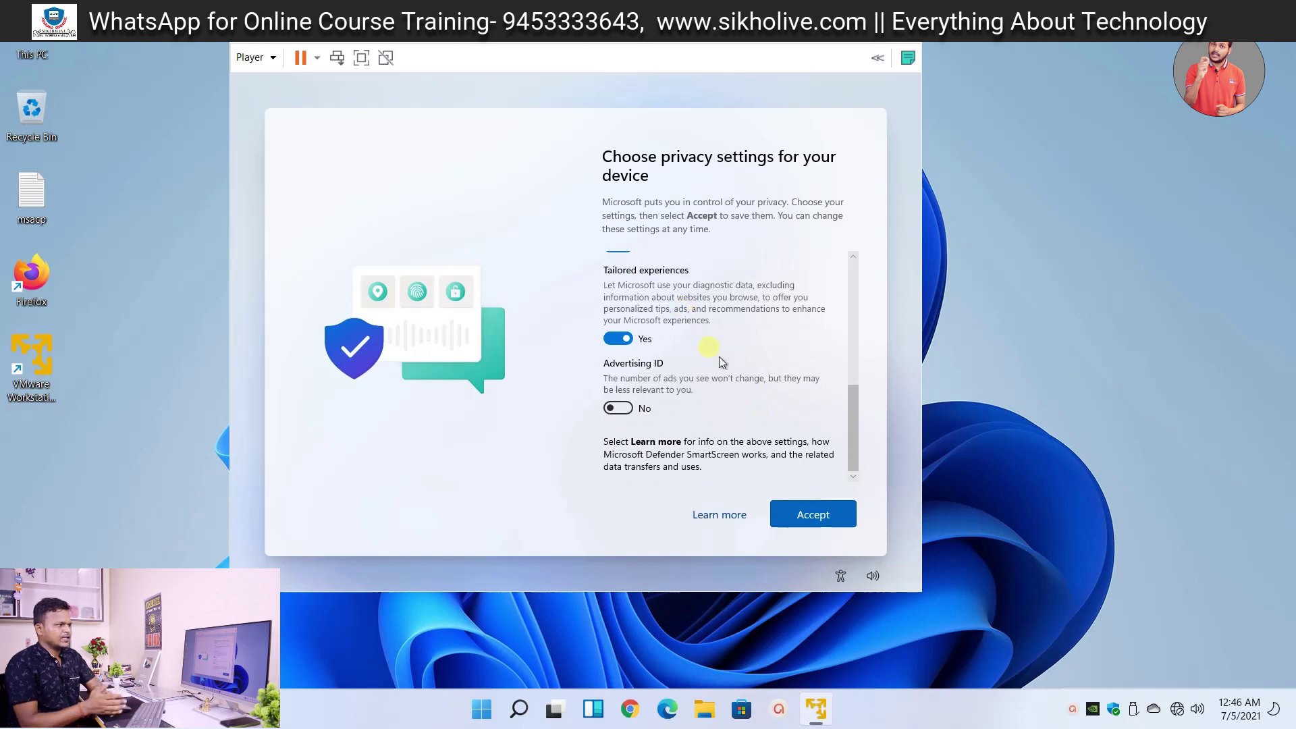
{"action": "left_click", "coordinate": [809, 513]}
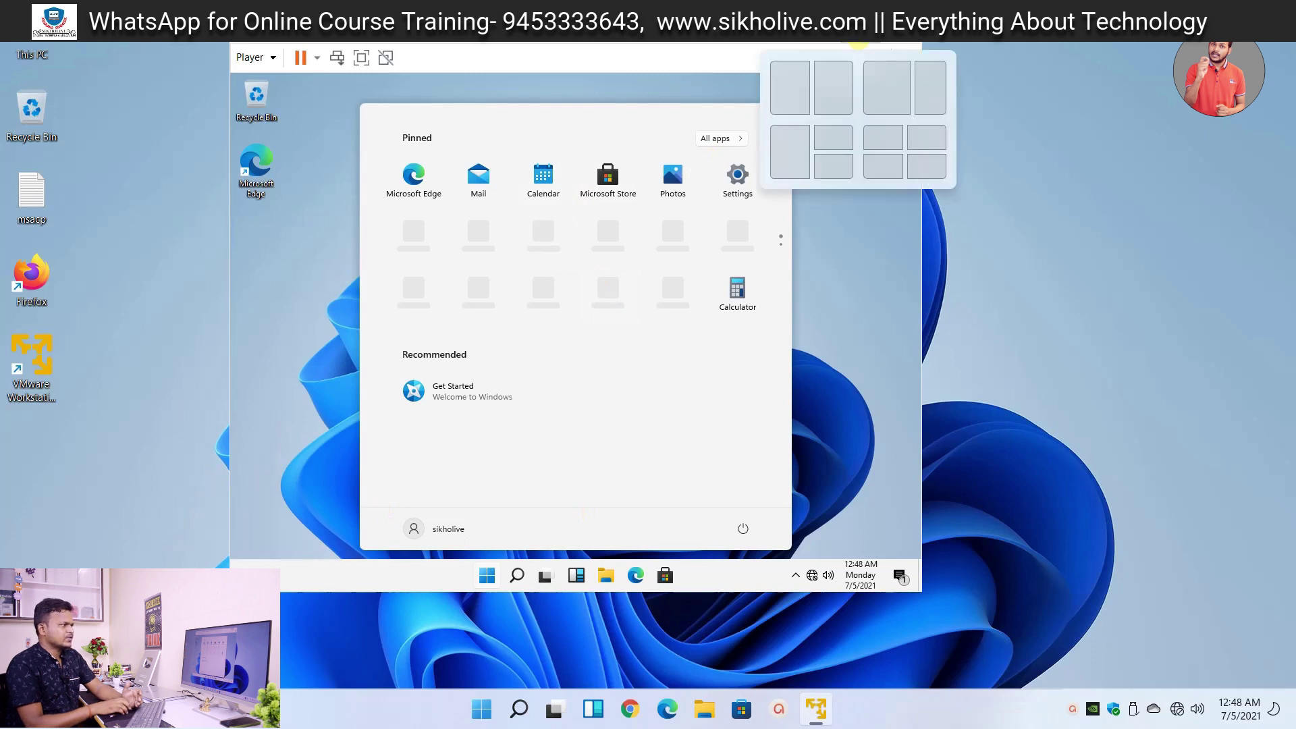
- Close the guest Start menu, drag the VM window up-left, and refresh the guest desktop
{"action": "left_click", "coordinate": [339, 230]}
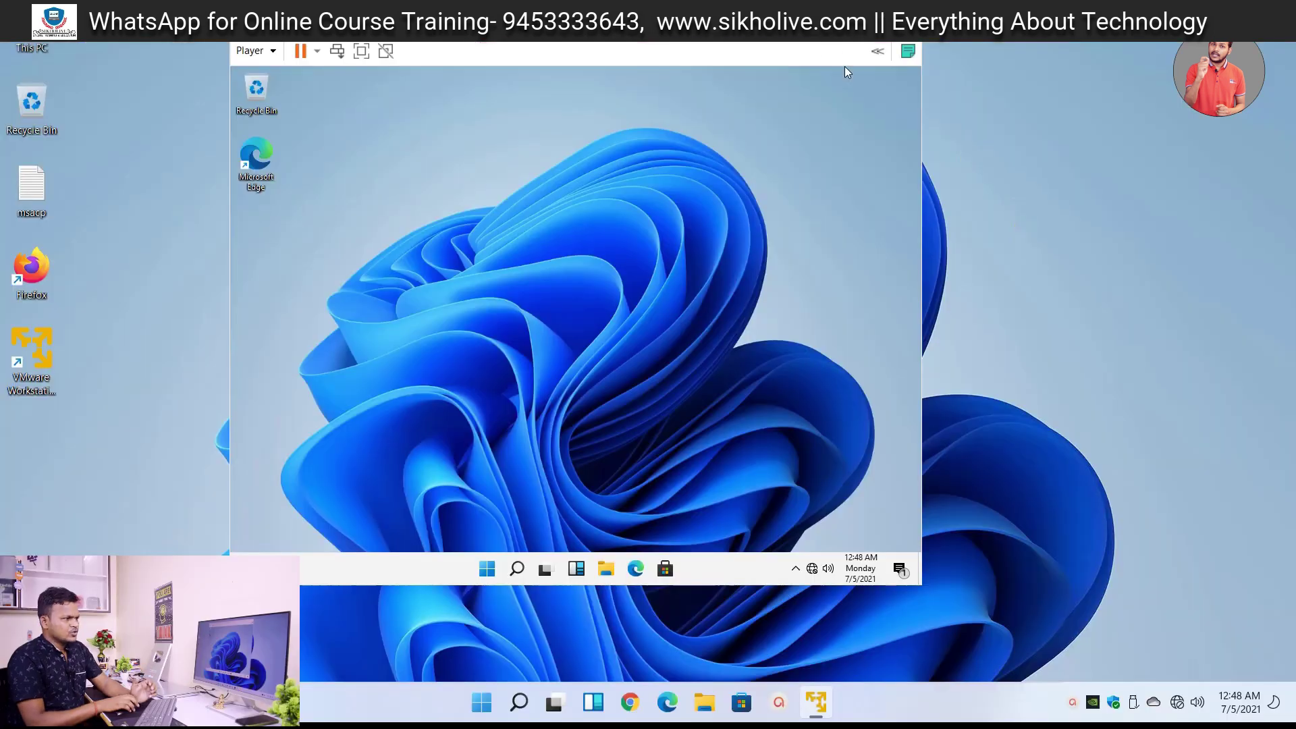
{"action": "left_click_drag", "start_coordinate": [844, 66], "coordinate": [702, 55]}
{"action": "right_click", "coordinate": [1026, 264]}
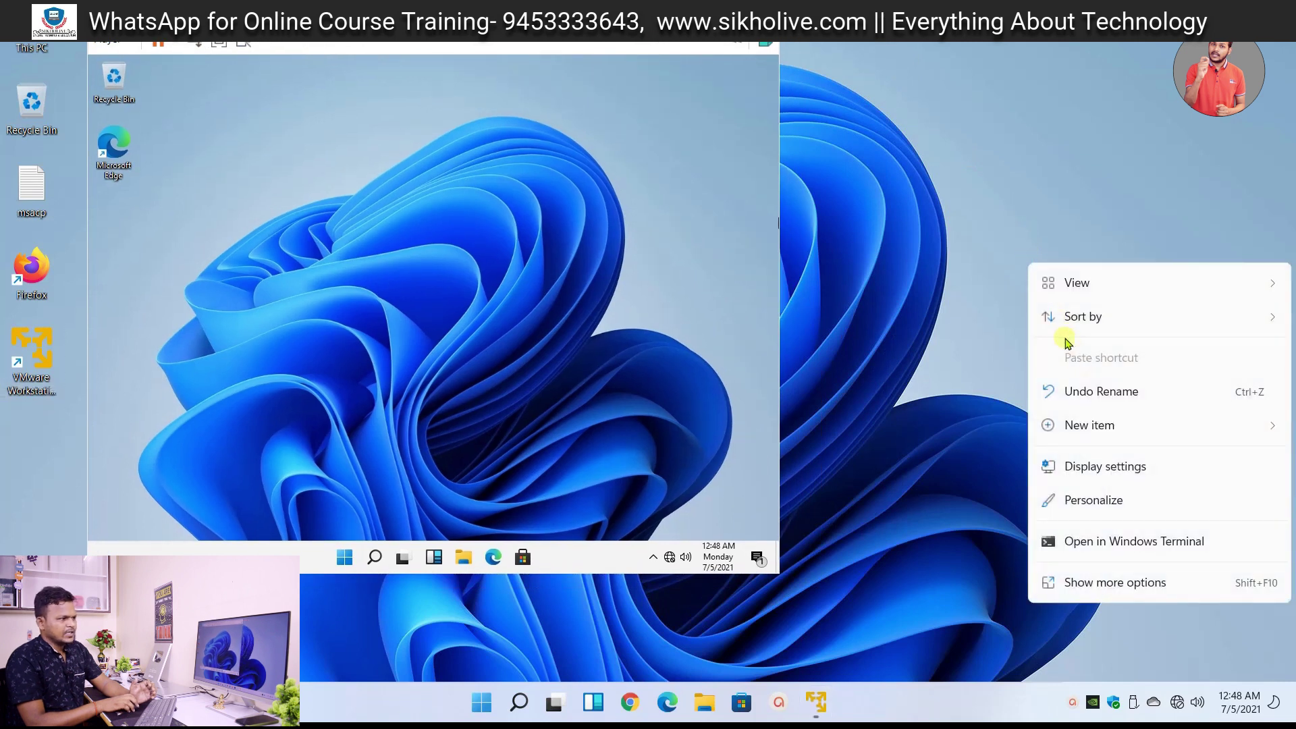
{"action": "left_click", "coordinate": [584, 217]}
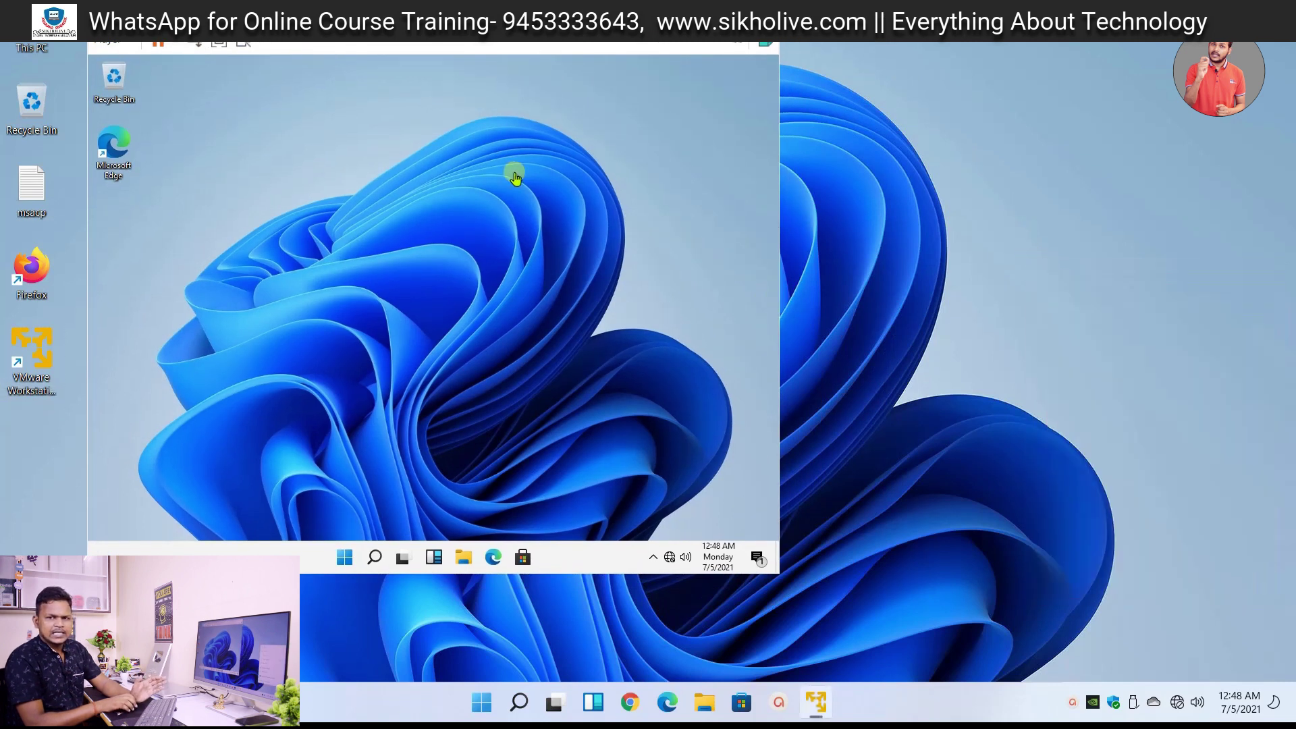
{"action": "right_click", "coordinate": [497, 143]}
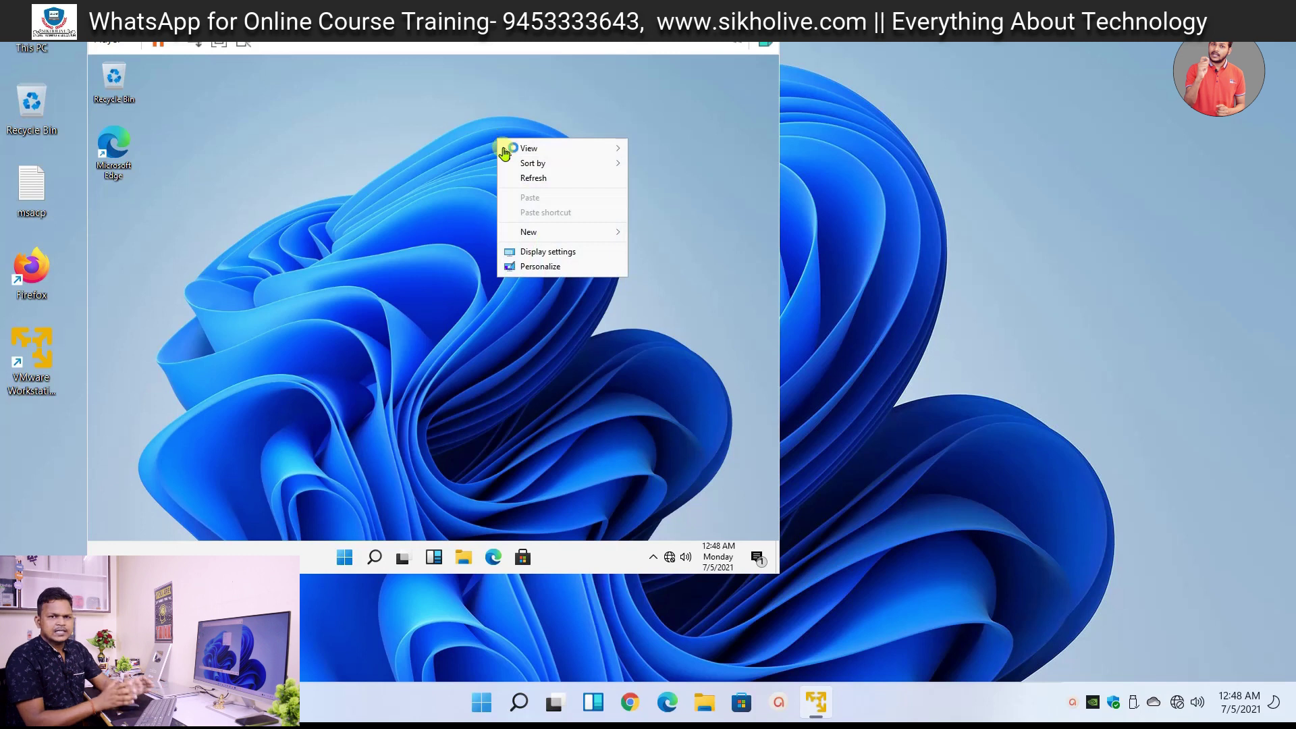
{"action": "left_click", "coordinate": [536, 178]}
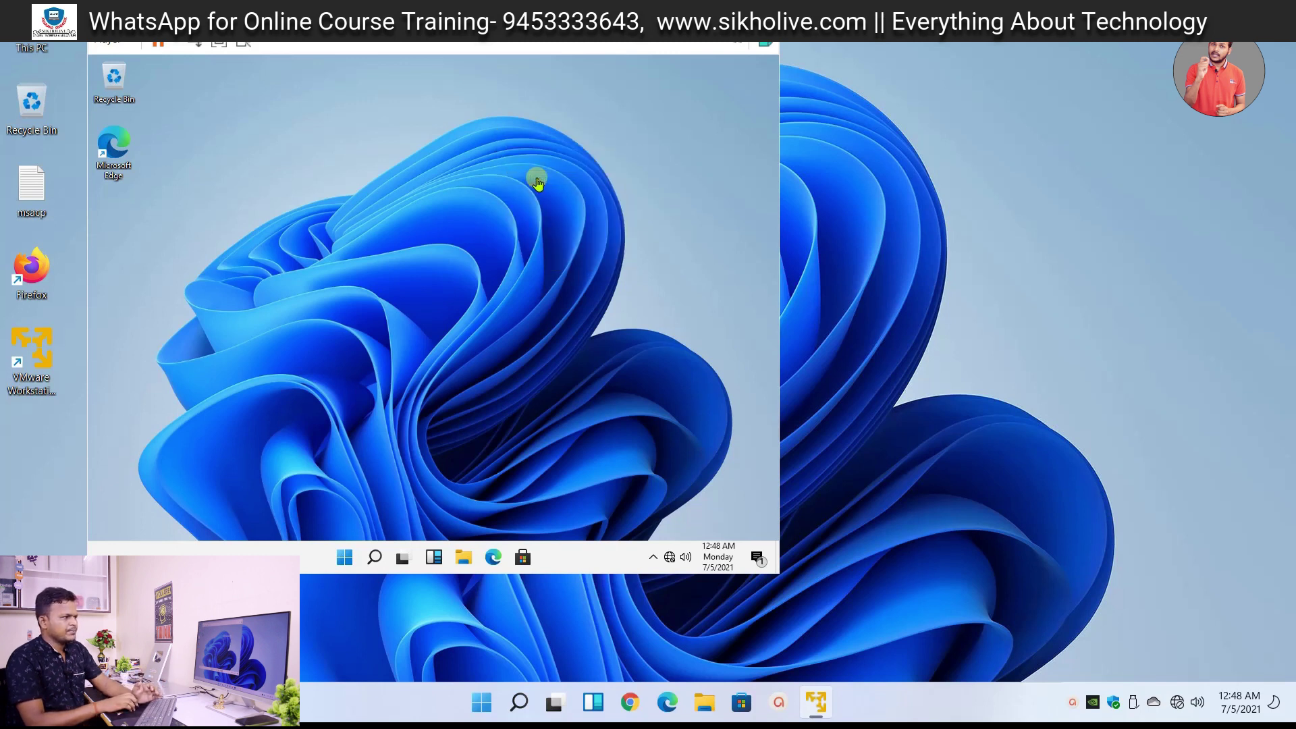